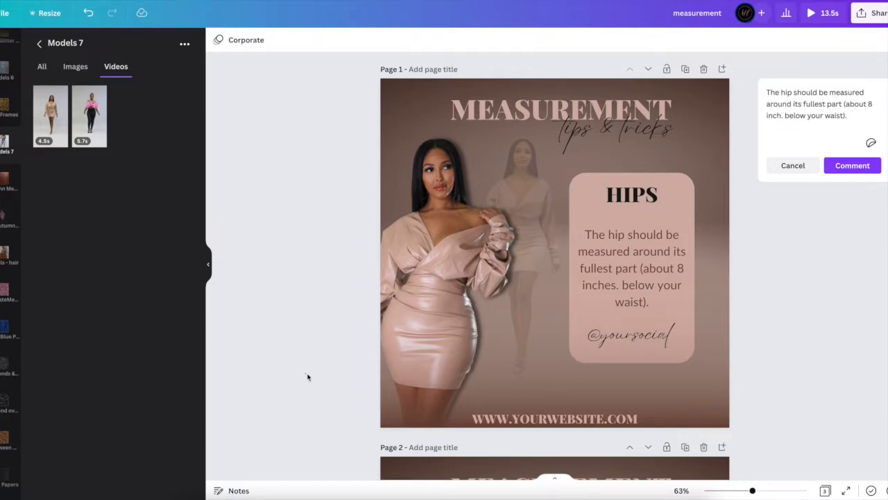
# Add a new blank page directly after page 1 of the measurement design
pyautogui.click(208, 267)
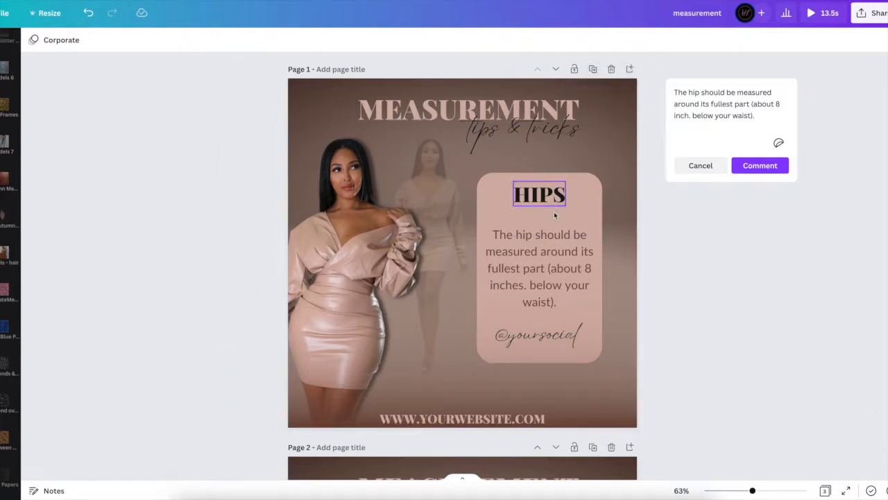
pyautogui.click(629, 69)
pyautogui.scroll(4, 518, 179)
pyautogui.scroll(-4, 519, 179)
pyautogui.scroll(2, 519, 179)
pyautogui.scroll(2, 519, 180)
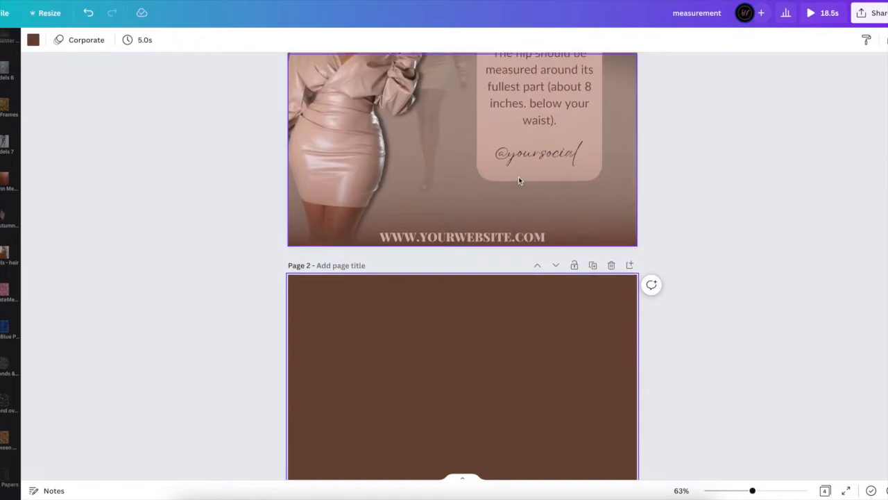
# Apply the light grey-to-white gradient as the background of the blank page 2
pyautogui.scroll(-2, 433, 300)
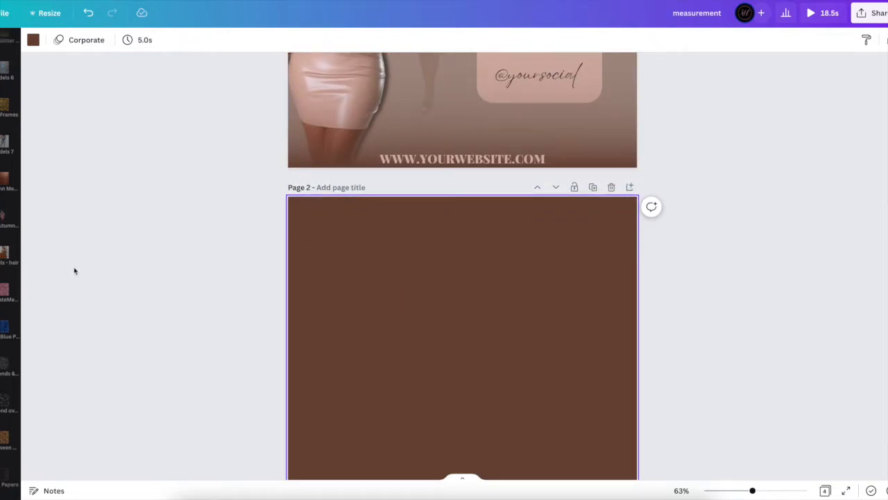
pyautogui.scroll(-5, 7, 249)
pyautogui.scroll(5, 7, 250)
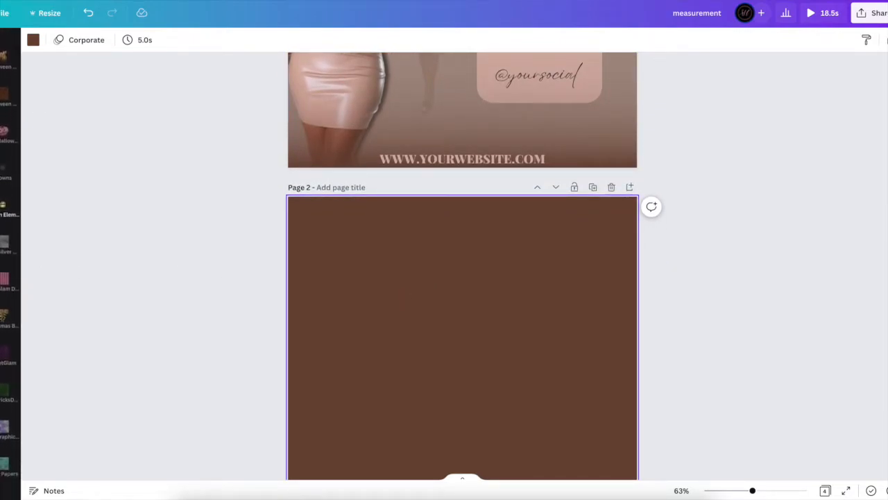
pyautogui.scroll(2, 7, 278)
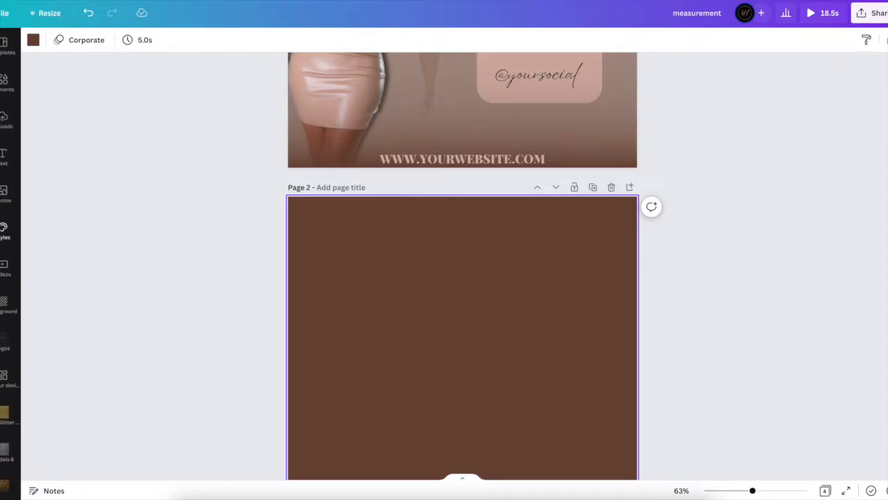
pyautogui.click(4, 300)
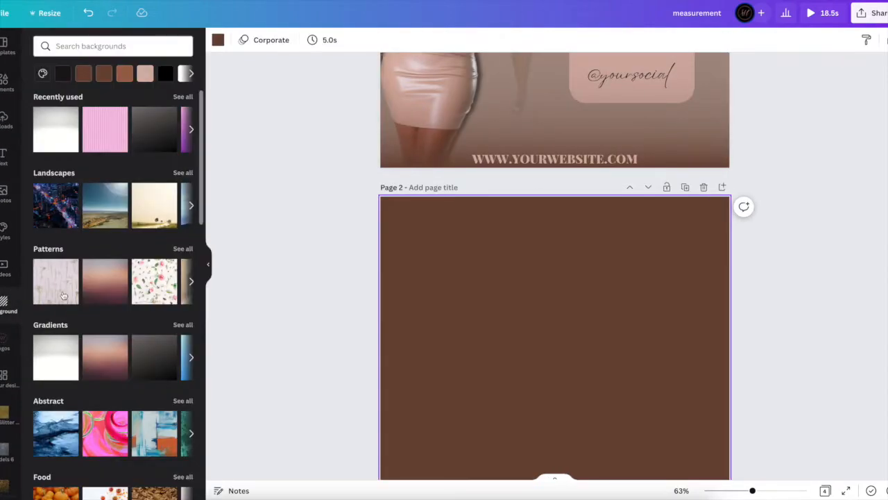
pyautogui.click(54, 367)
pyautogui.scroll(-2, 323, 331)
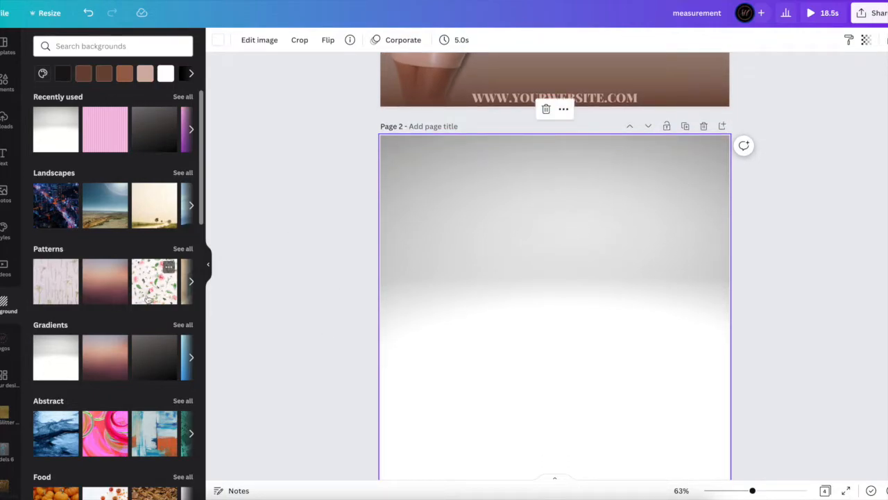
# Insert the image of the model in the pink leather dress with one hand at her shoulder from the Models 7 folder
pyautogui.scroll(-5, 2, 414)
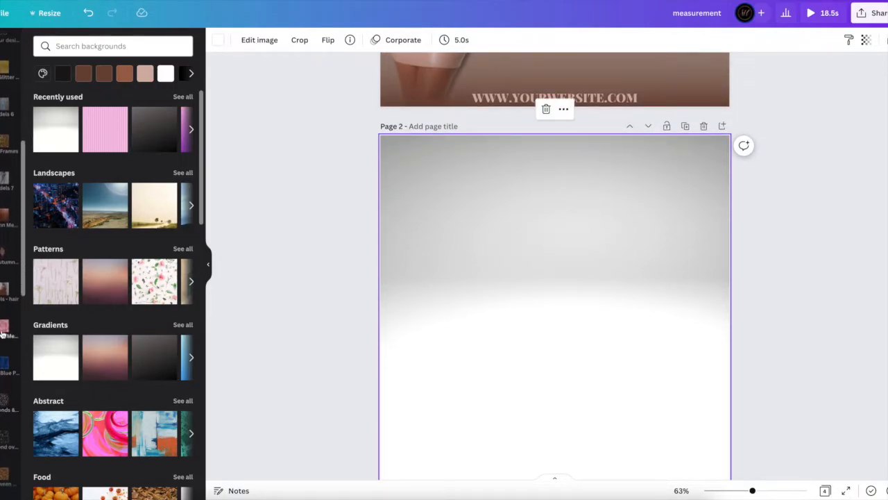
pyautogui.click(4, 181)
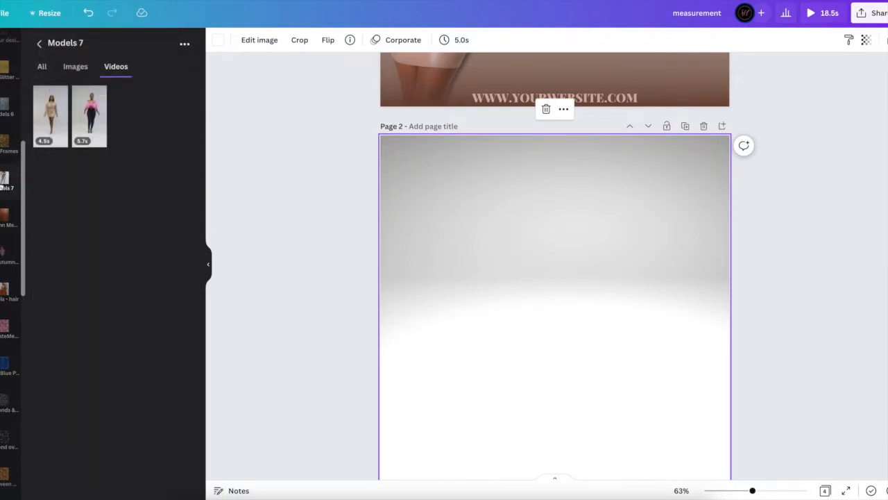
pyautogui.click(77, 67)
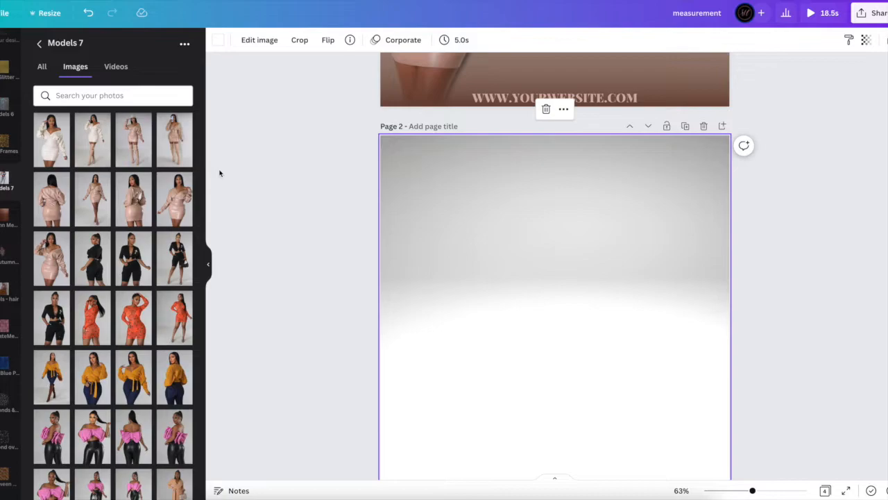
pyautogui.click(179, 208)
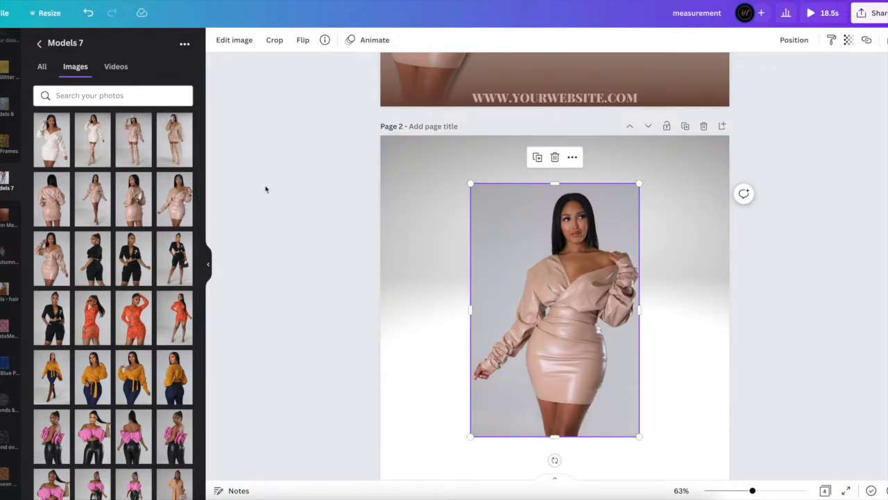
# Remove the background from the model photo on page 2 with the Background Remover and apply the result
pyautogui.click(235, 40)
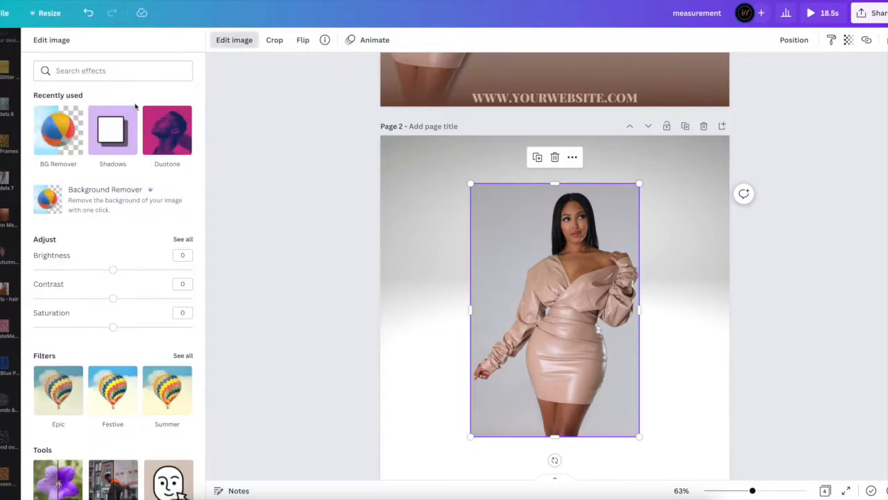
pyautogui.click(72, 138)
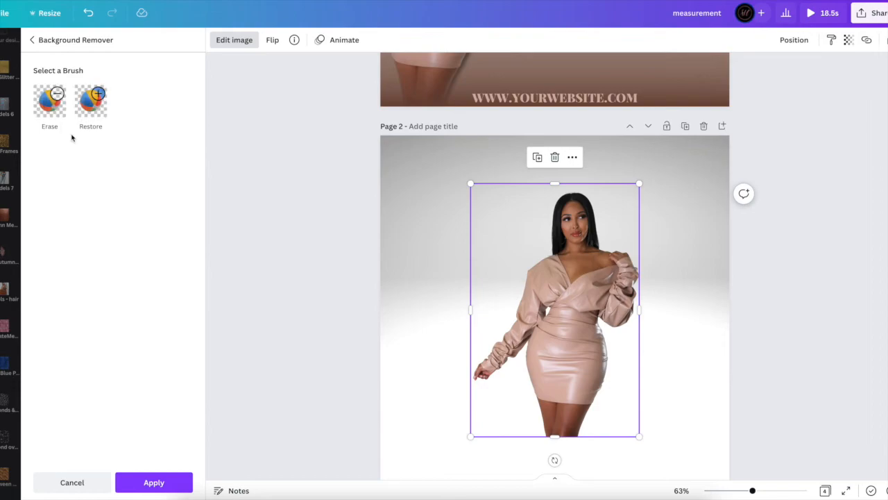
pyautogui.click(138, 482)
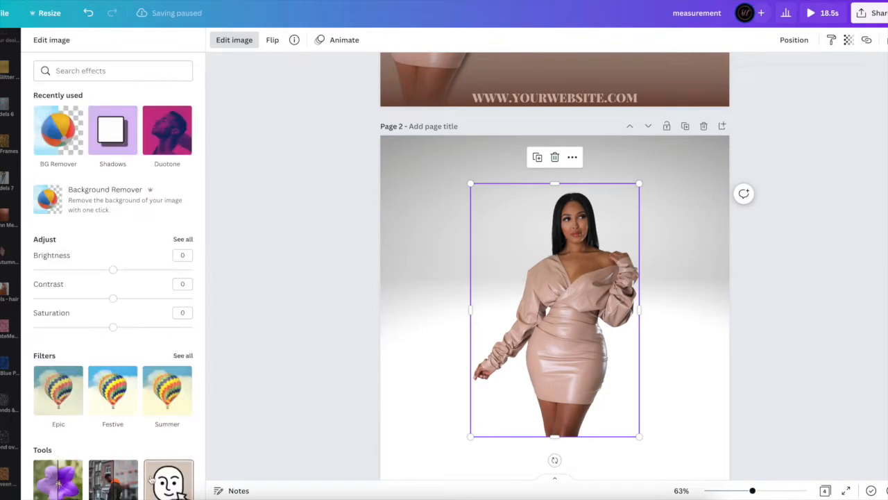
# Enlarge the model cutout and place it along the page's left side, with her arm running off the edge and her legs at the bottom
pyautogui.scroll(-1, 354, 325)
pyautogui.scroll(-2, 354, 325)
pyautogui.moveTo(509, 269); pyautogui.dragTo(413, 316)
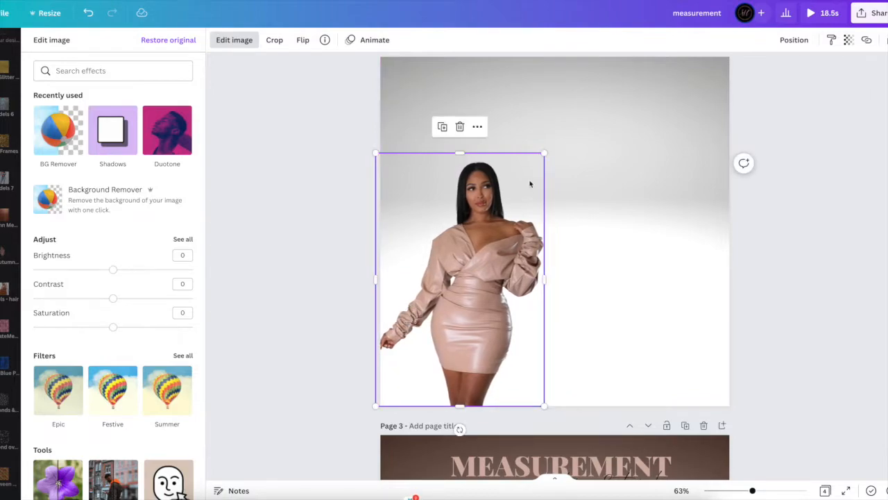
pyautogui.moveTo(545, 153); pyautogui.dragTo(602, 65)
pyautogui.moveTo(531, 198); pyautogui.dragTo(474, 192)
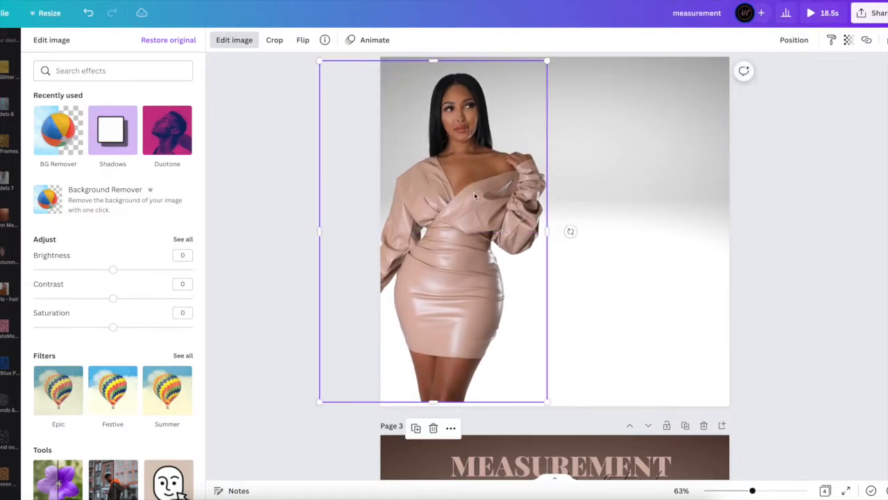
pyautogui.scroll(2, 474, 192)
pyautogui.moveTo(546, 118); pyautogui.dragTo(521, 140)
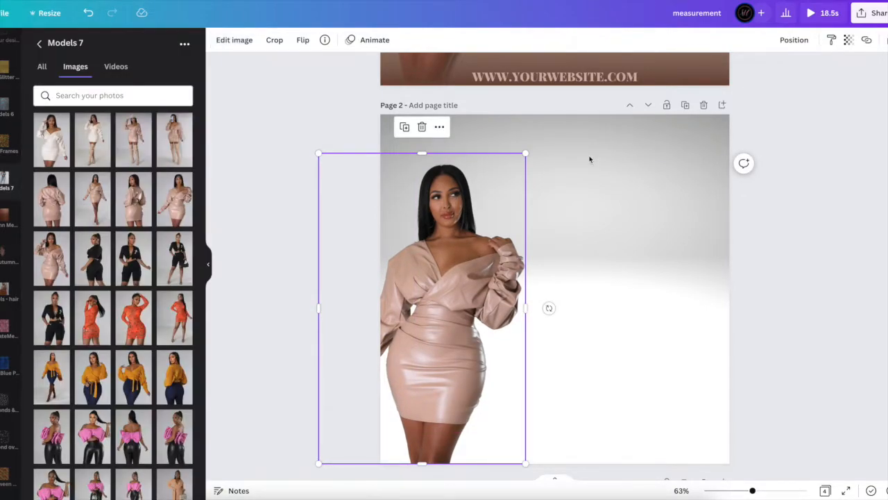
# Recolour the page 2 gradient background with the dark brown from the model photo's colours
pyautogui.click(590, 159)
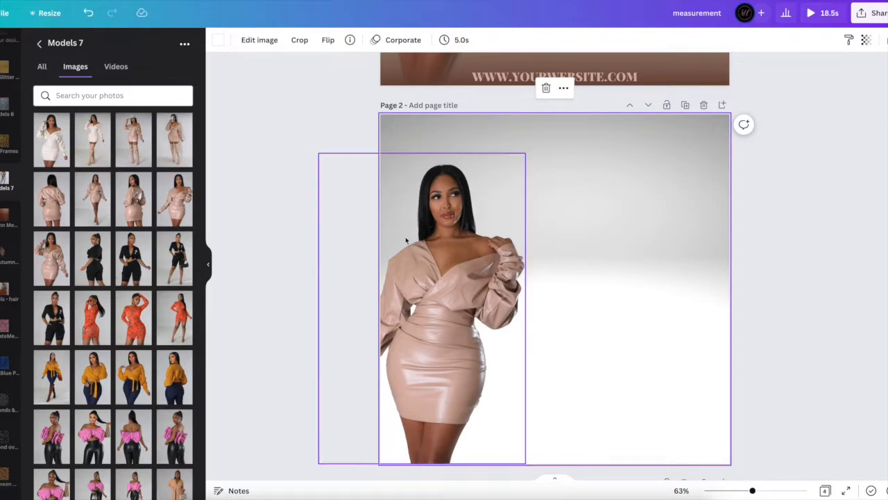
pyautogui.click(220, 41)
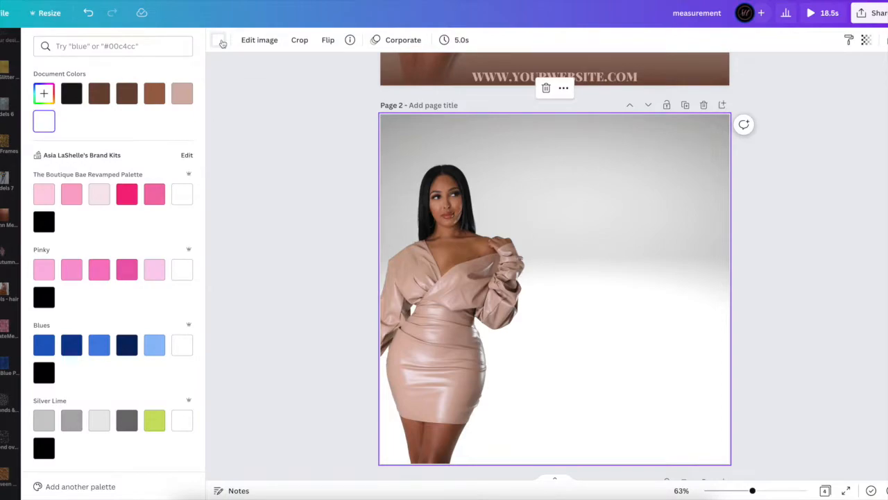
pyautogui.scroll(-10, 119, 259)
pyautogui.scroll(-10, 119, 259)
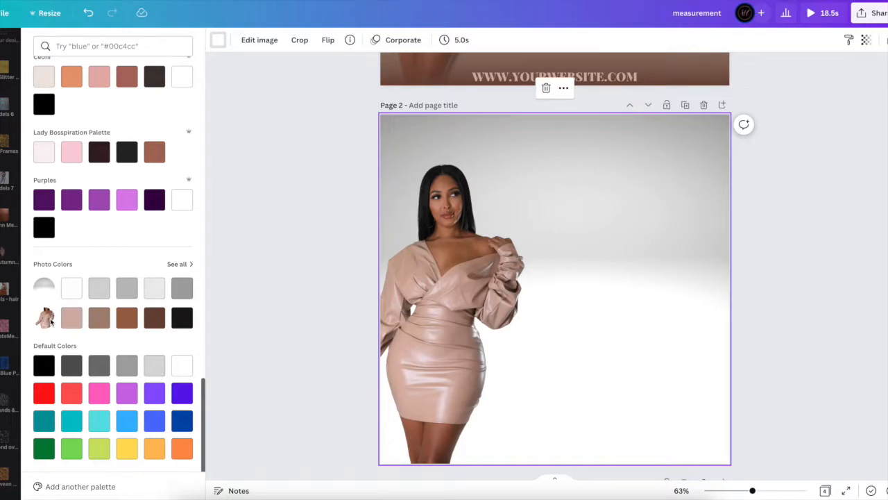
pyautogui.click(153, 323)
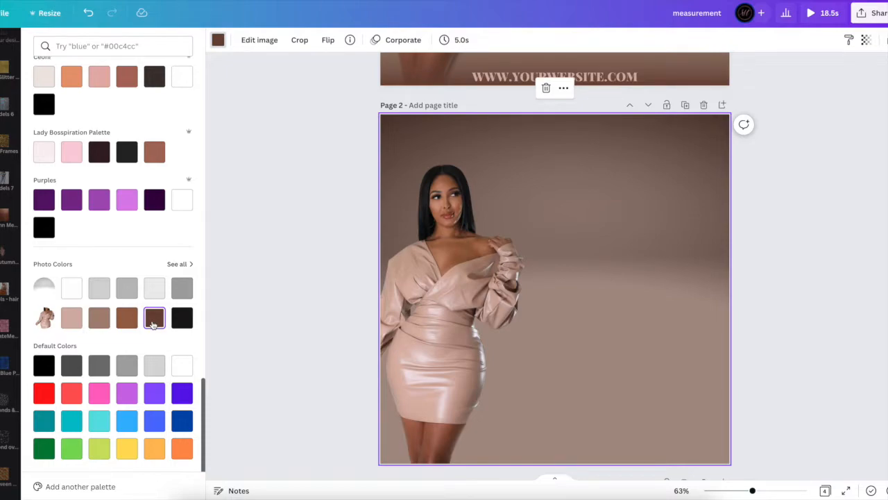
pyautogui.click(290, 284)
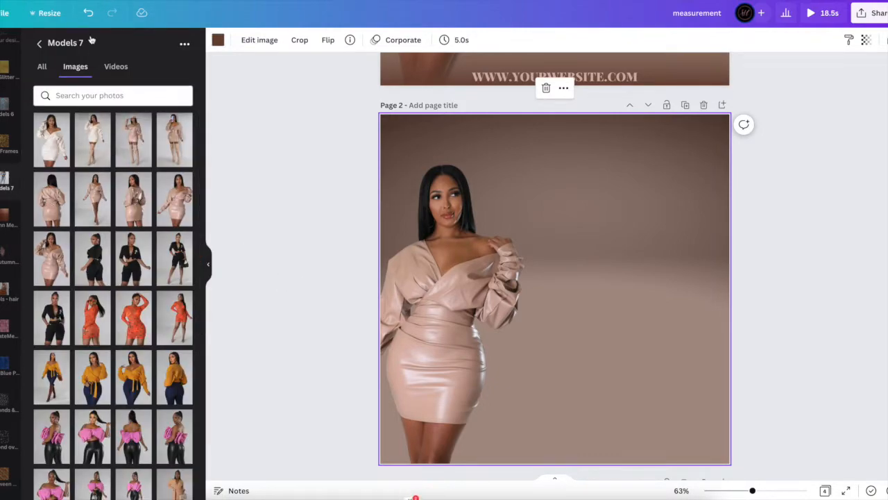
# Insert the 4.5-second video of the model in the beige dress from Models 7 and remove its background
pyautogui.click(118, 69)
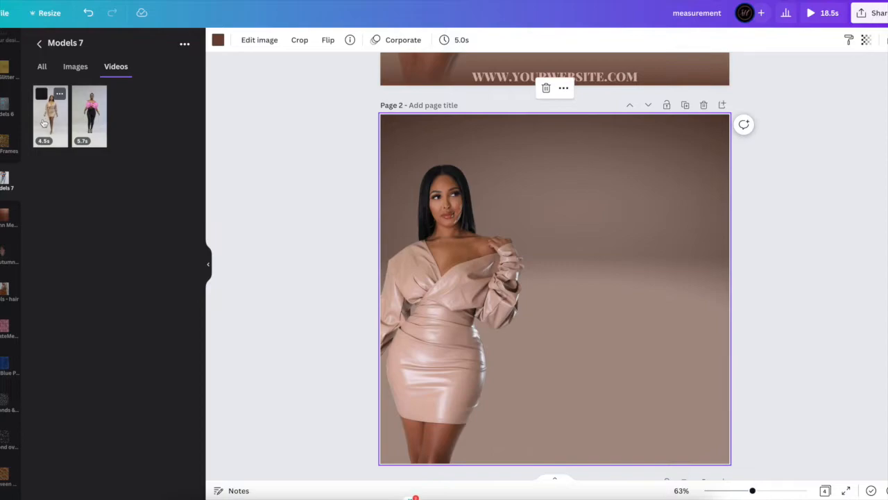
pyautogui.click(47, 120)
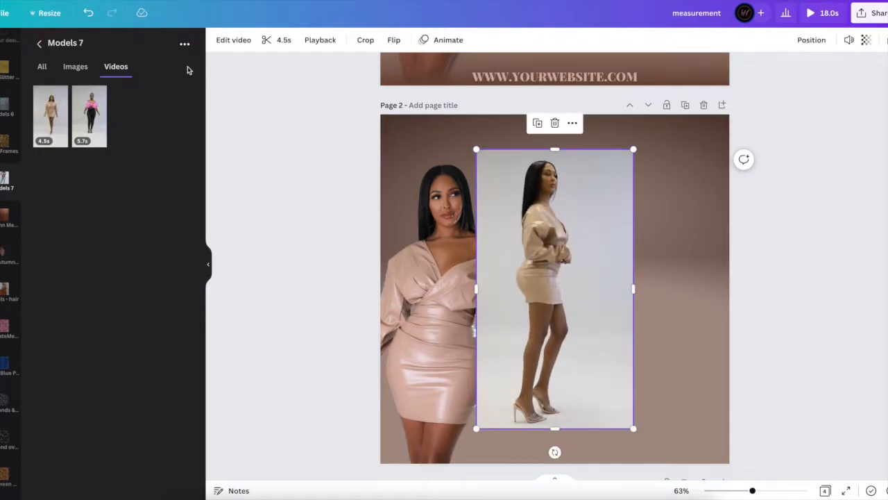
pyautogui.click(218, 43)
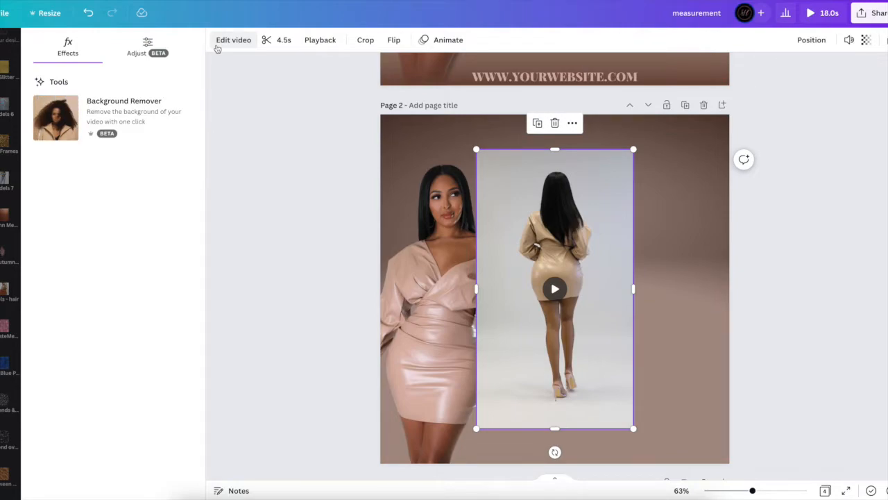
pyautogui.click(168, 123)
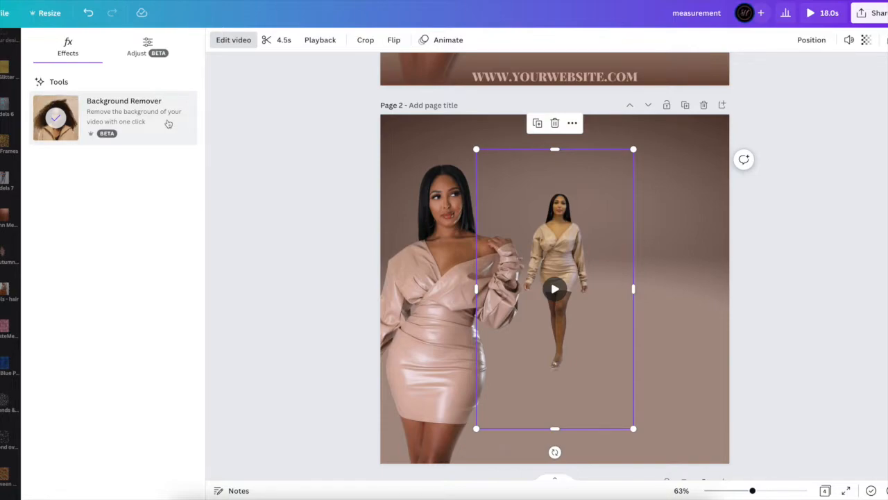
pyautogui.click(262, 189)
# Crop the left and right sides of the model video closer to the figure, keeping its full height
pyautogui.moveTo(555, 154)
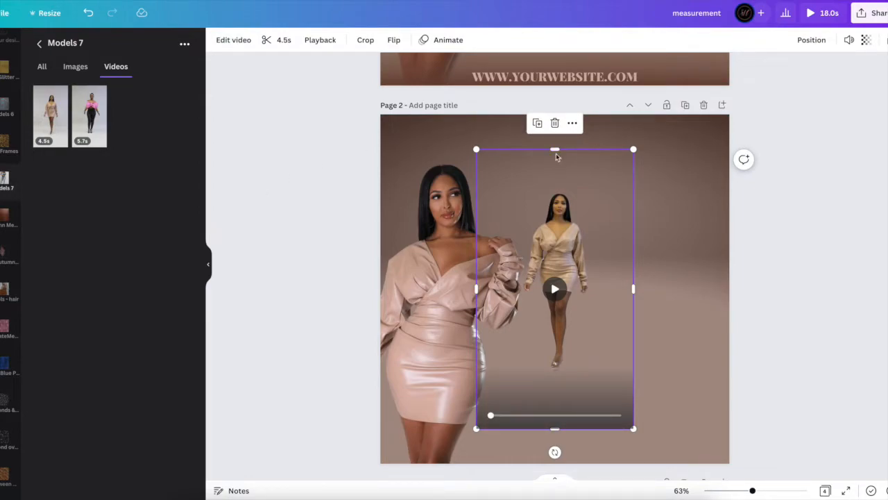
pyautogui.moveTo(555, 149); pyautogui.dragTo(554, 180)
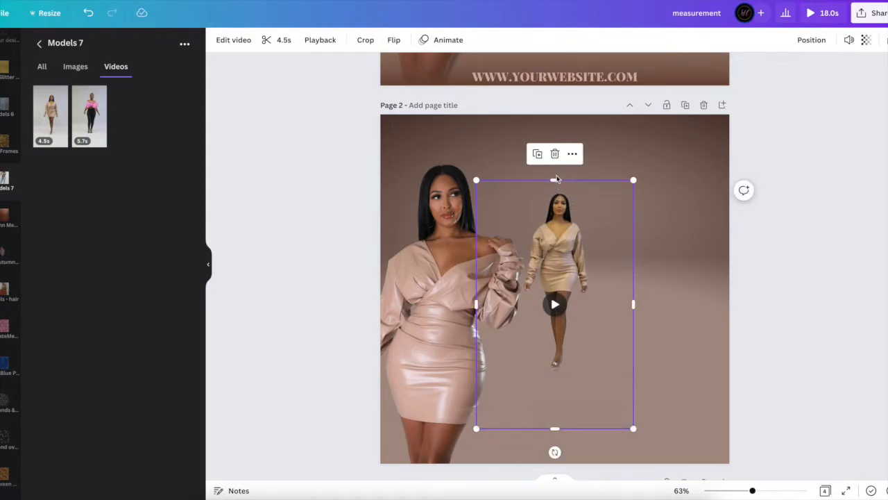
pyautogui.moveTo(554, 180); pyautogui.dragTo(555, 152)
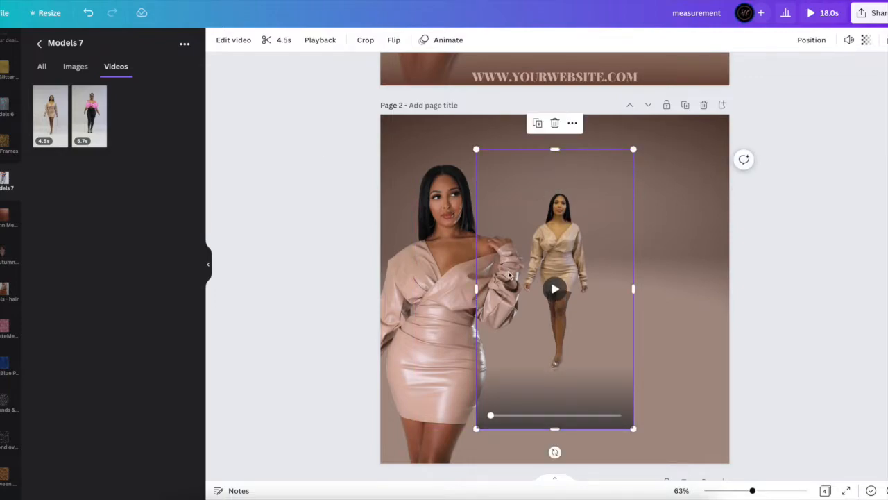
pyautogui.moveTo(479, 293); pyautogui.dragTo(510, 292)
pyautogui.moveTo(632, 287); pyautogui.dragTo(607, 287)
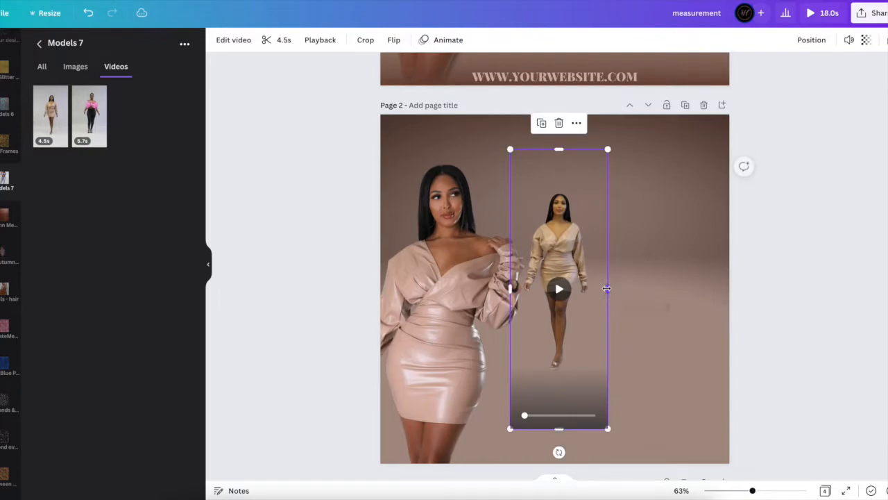
# Enlarge the cropped model video and move it to the page's top edge, overlapping the large model's raised arm
pyautogui.scroll(-1, 567, 283)
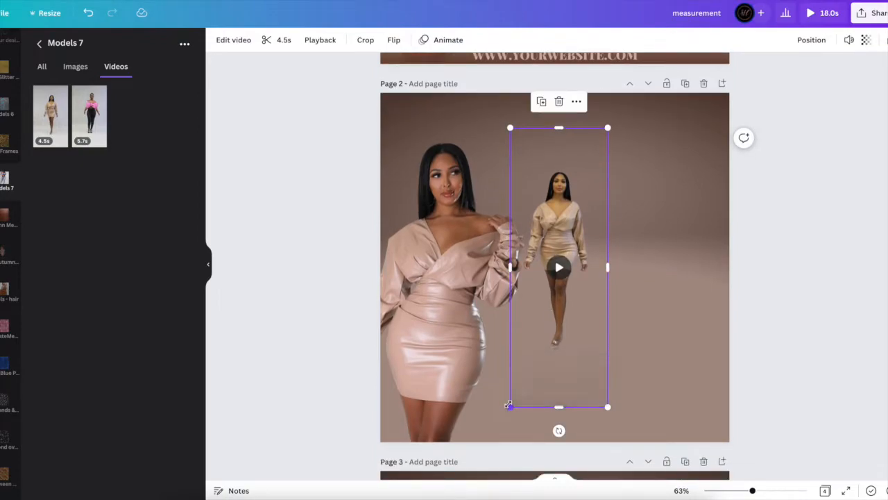
pyautogui.moveTo(511, 407); pyautogui.dragTo(450, 480)
pyautogui.moveTo(578, 234); pyautogui.dragTo(563, 203)
# Send the model video one layer backward so it sits behind the large model photo, and compare with page 1
pyautogui.click(811, 40)
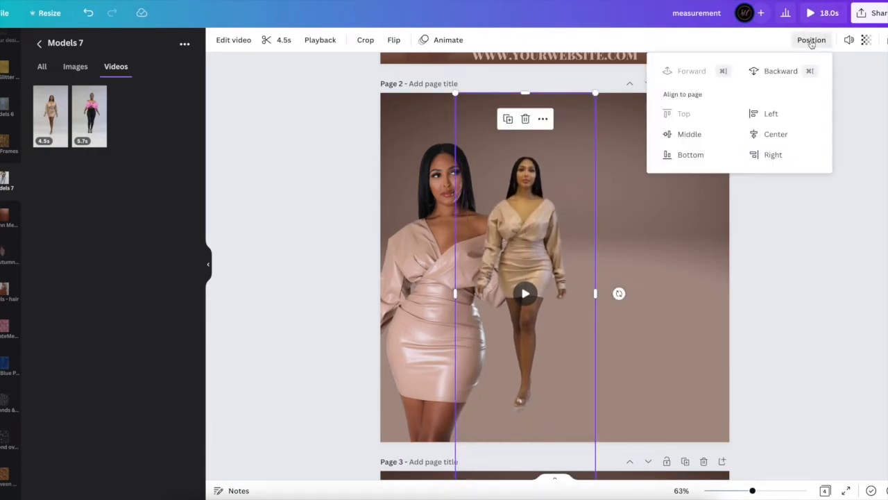
pyautogui.click(779, 72)
pyautogui.click(793, 208)
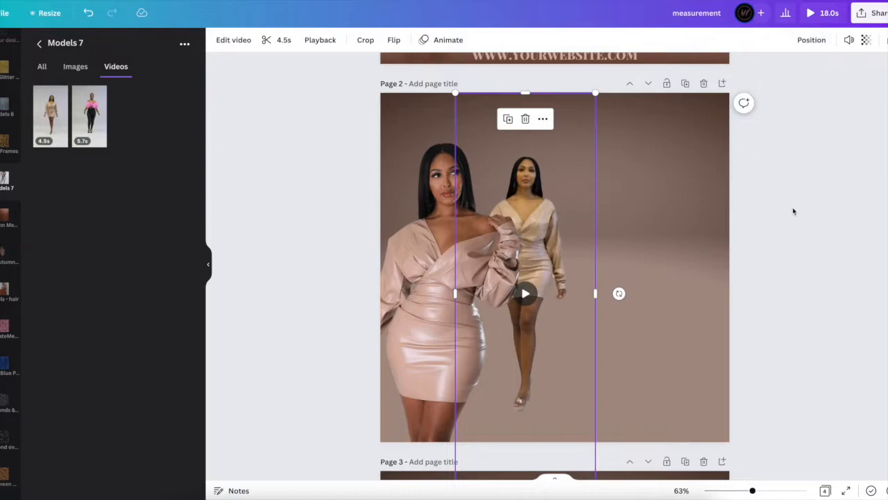
pyautogui.scroll(4, 778, 113)
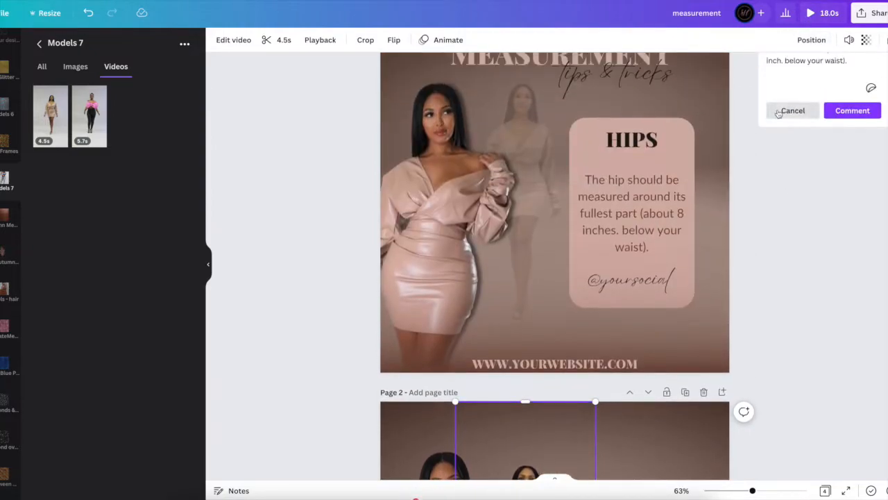
pyautogui.scroll(-5, 778, 113)
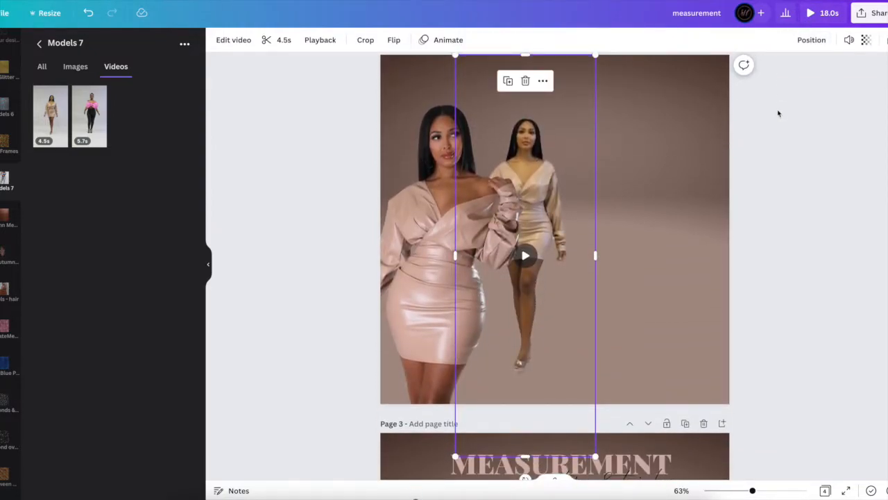
pyautogui.click(738, 152)
pyautogui.click(549, 257)
pyautogui.click(865, 39)
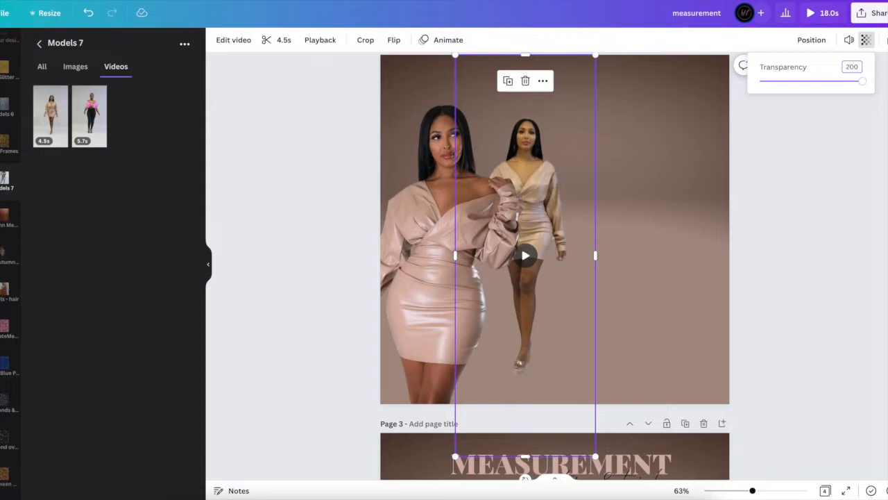
pyautogui.click(815, 172)
pyautogui.click(768, 199)
# Set the transparency of the smaller model video on page 2 to 20
pyautogui.click(571, 242)
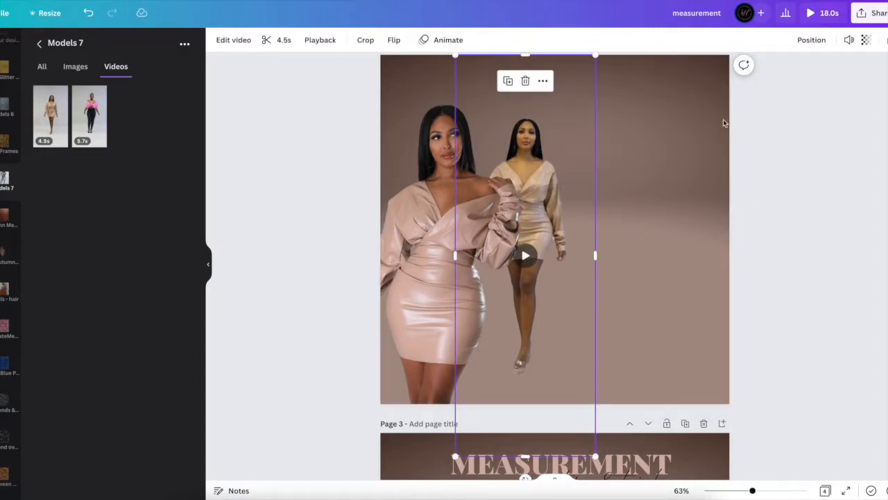
pyautogui.click(867, 40)
pyautogui.click(854, 66)
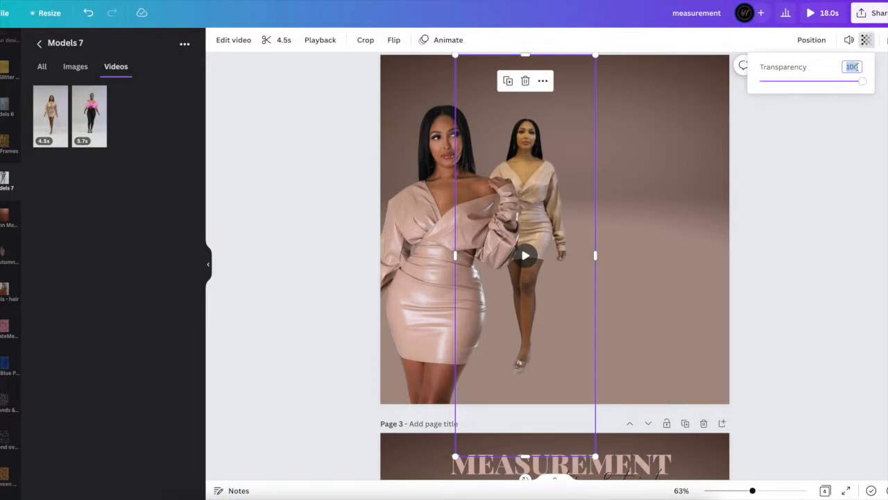
pyautogui.press('Return')
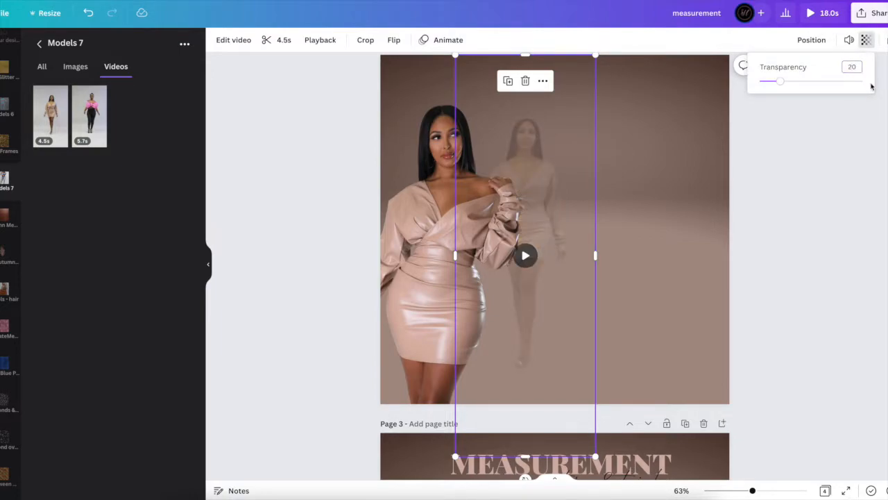
pyautogui.click(873, 139)
pyautogui.click(874, 229)
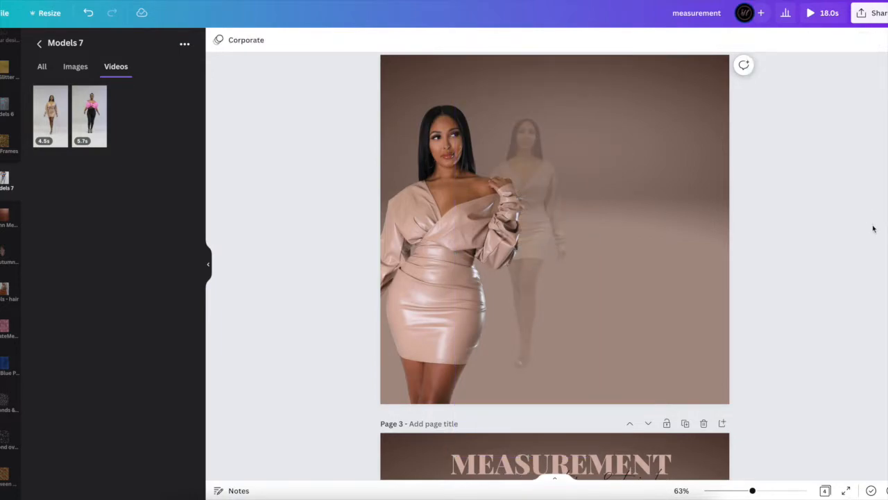
# Add a subheading reading "measurement" to page 2 and convert it to uppercase
pyautogui.scroll(3, 874, 229)
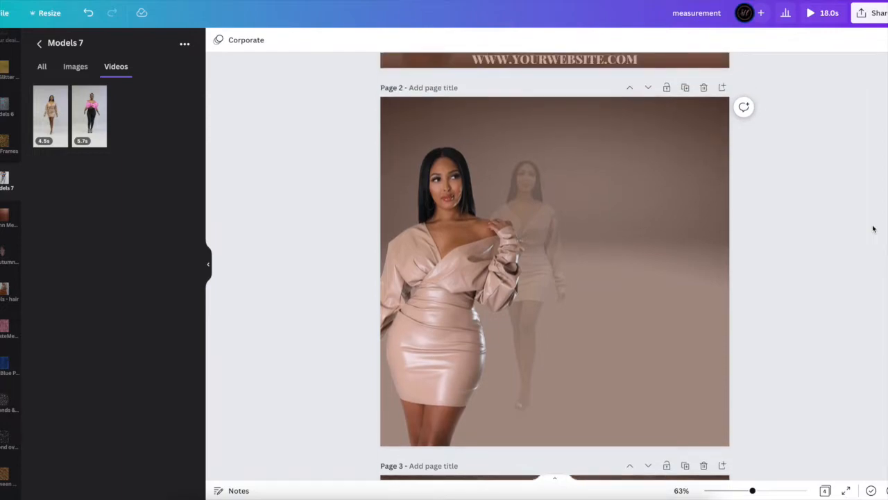
pyautogui.scroll(-2, 873, 229)
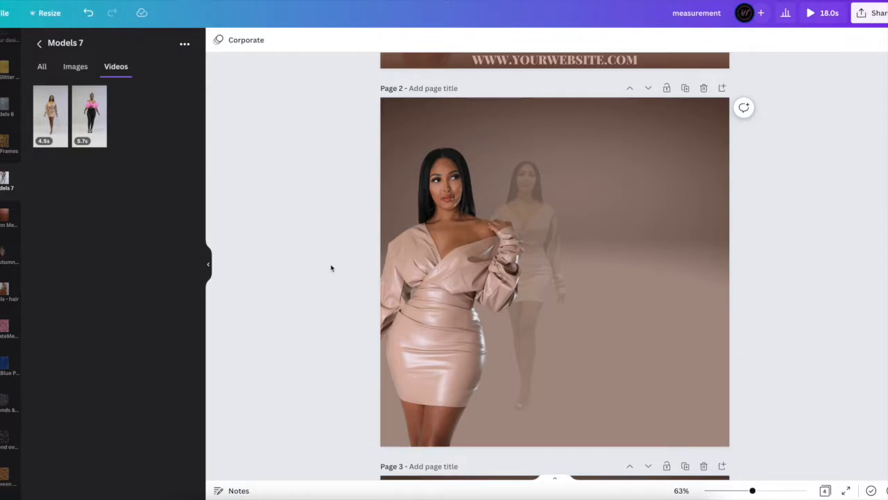
pyautogui.scroll(5, 4, 153)
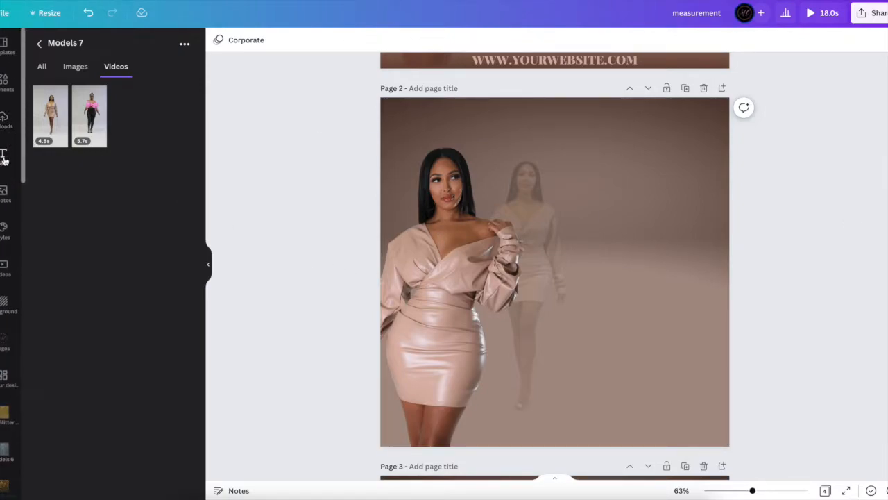
pyautogui.click(3, 156)
pyautogui.click(59, 154)
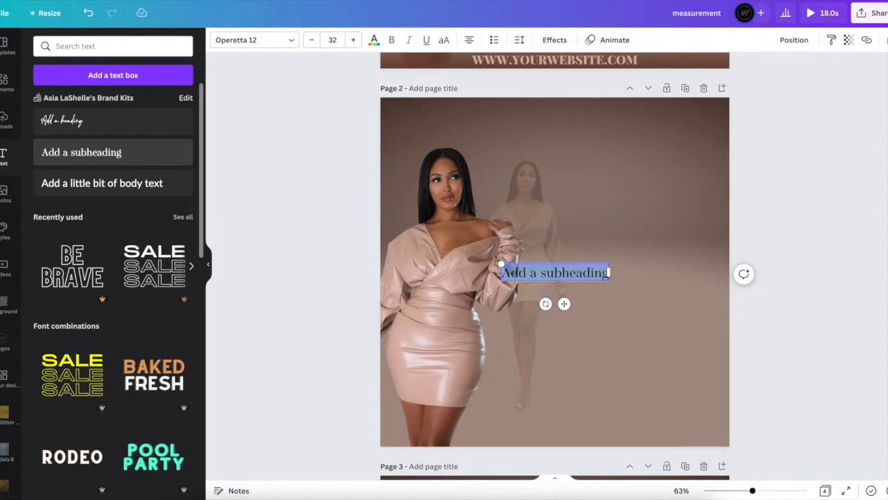
pyautogui.write('measurement')
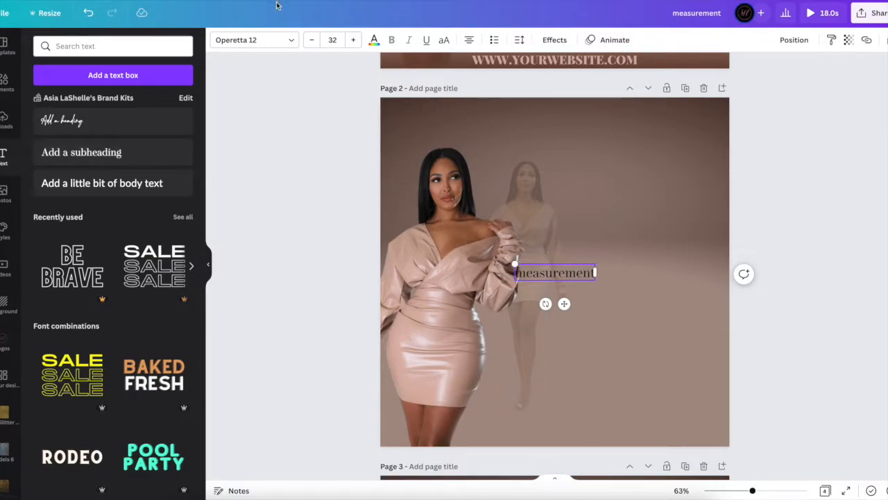
pyautogui.click(445, 40)
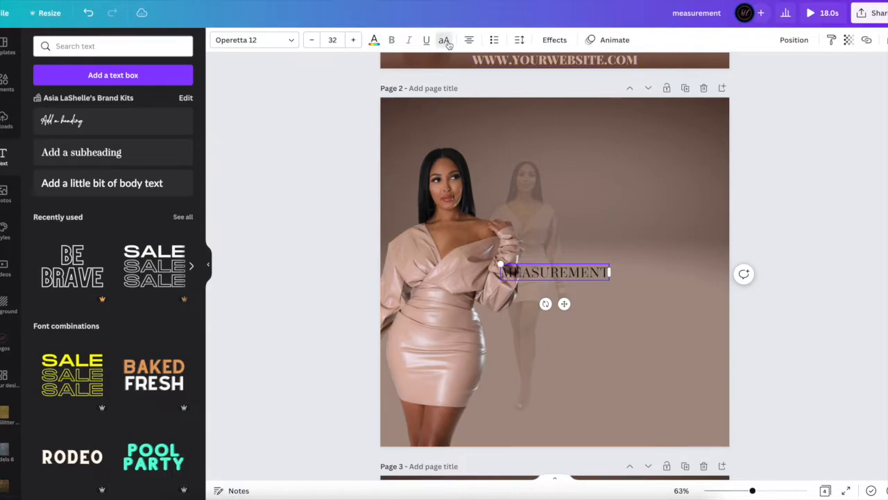
# Set the MEASUREMENT title in Playfair Display Black at size 64 and place it centred near the page's top edge
pyautogui.click(293, 40)
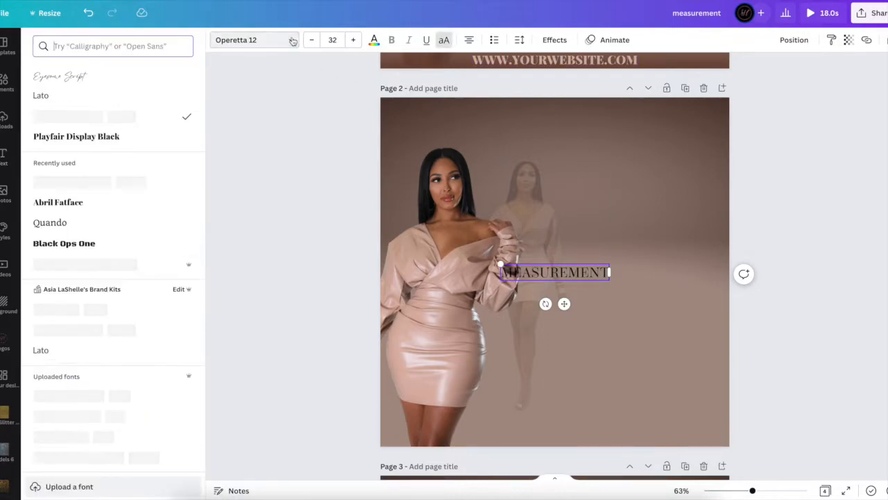
pyautogui.click(141, 141)
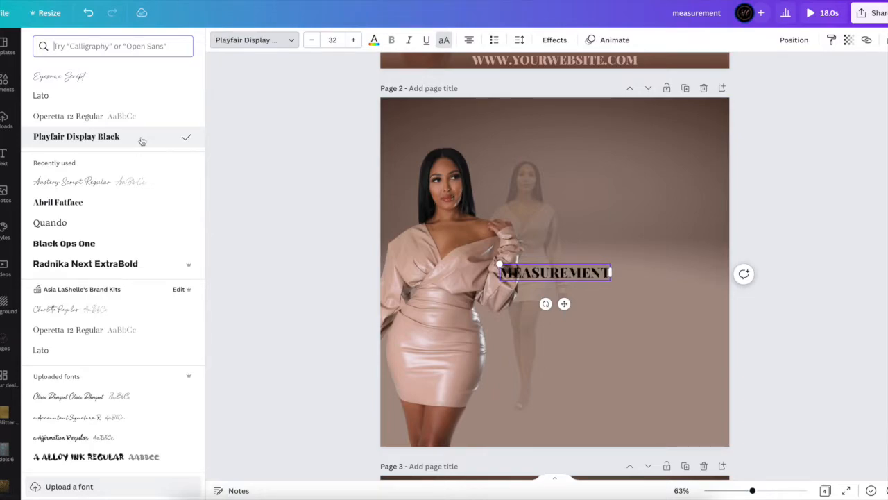
pyautogui.moveTo(564, 303); pyautogui.dragTo(567, 154)
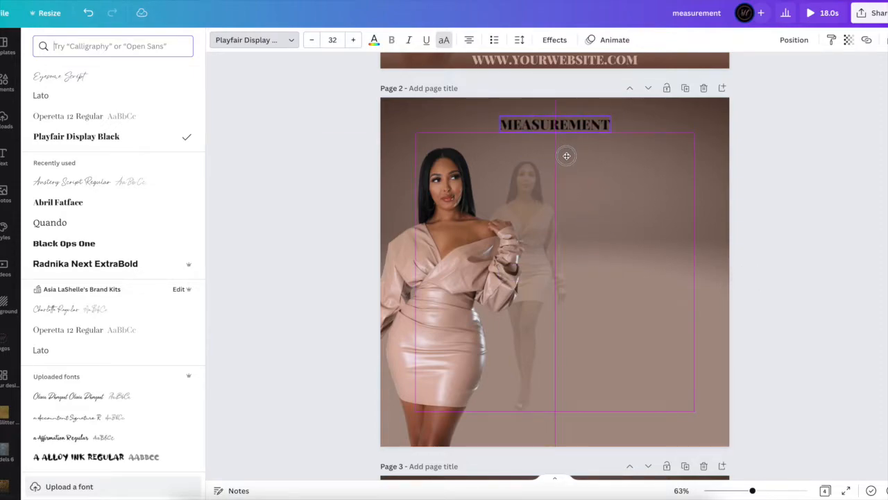
pyautogui.click(332, 40)
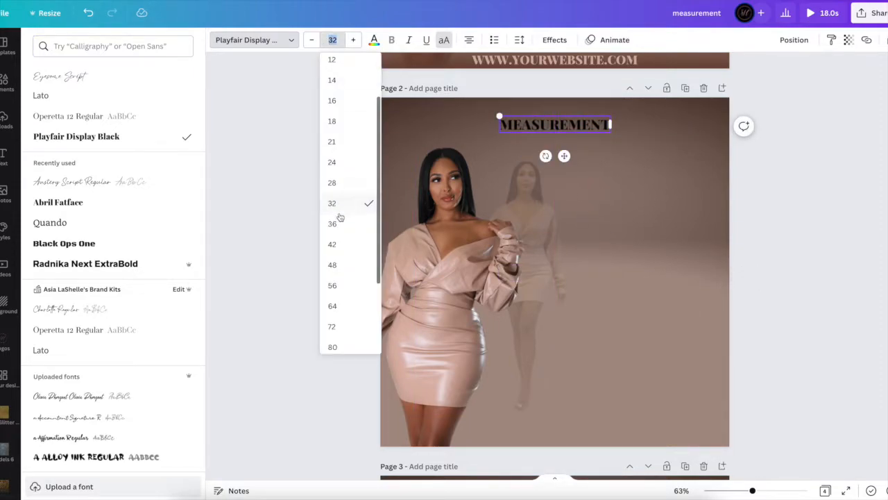
pyautogui.click(344, 305)
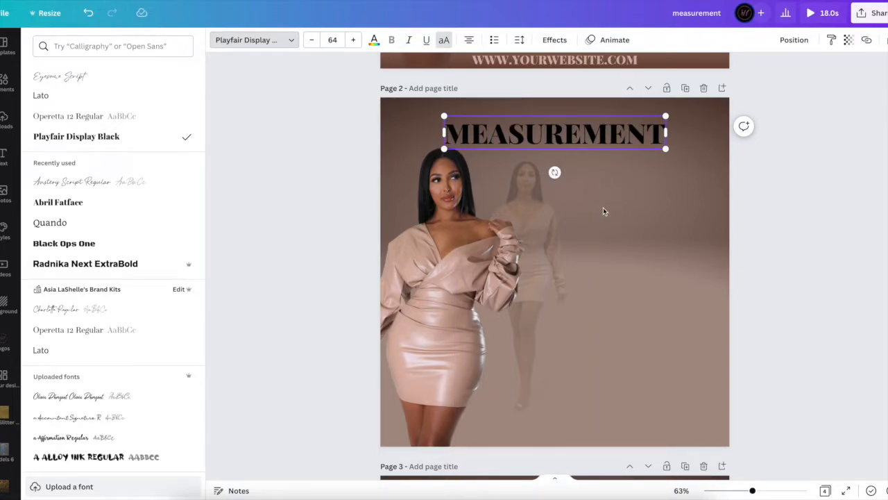
pyautogui.click(567, 142)
pyautogui.click(390, 143)
pyautogui.moveTo(530, 126); pyautogui.dragTo(530, 114)
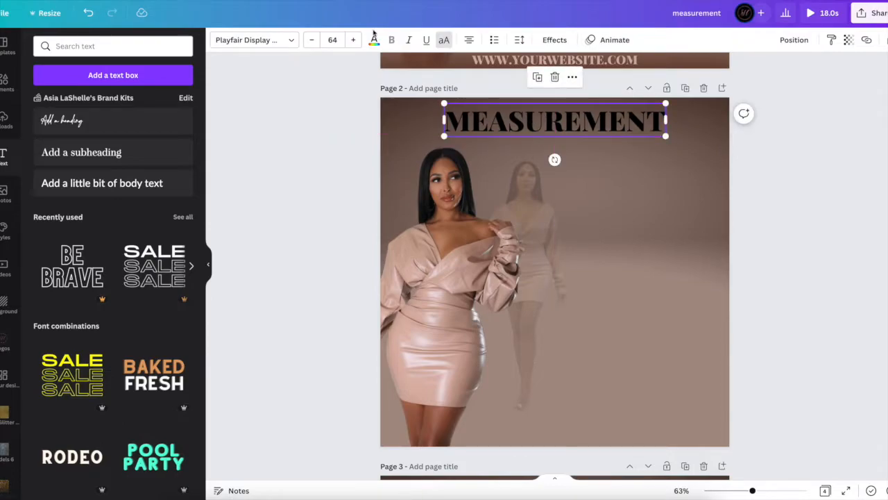
# Recolour the MEASUREMENT title with the light dusty pink from the large model photo's colours
pyautogui.click(374, 40)
pyautogui.scroll(-10, 115, 261)
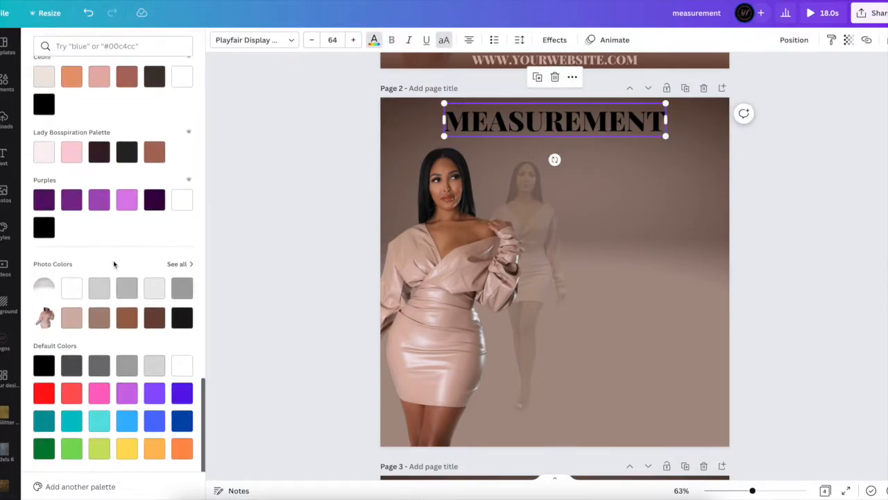
pyautogui.click(69, 321)
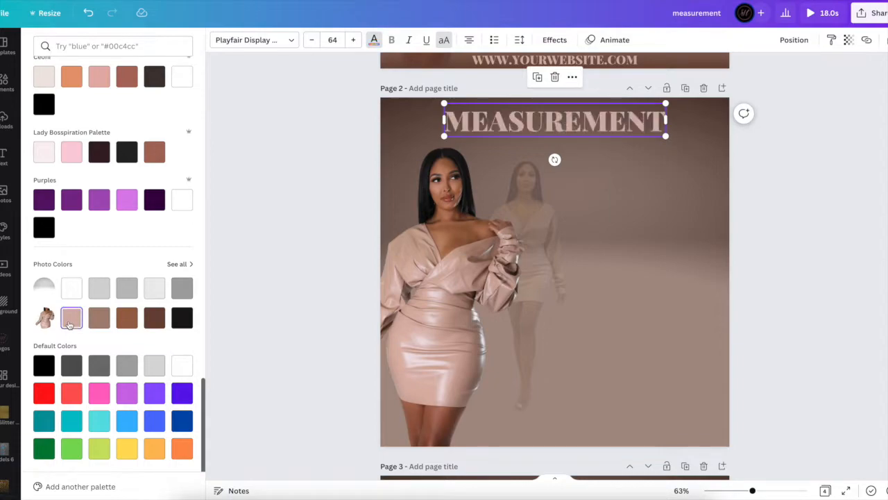
pyautogui.click(269, 172)
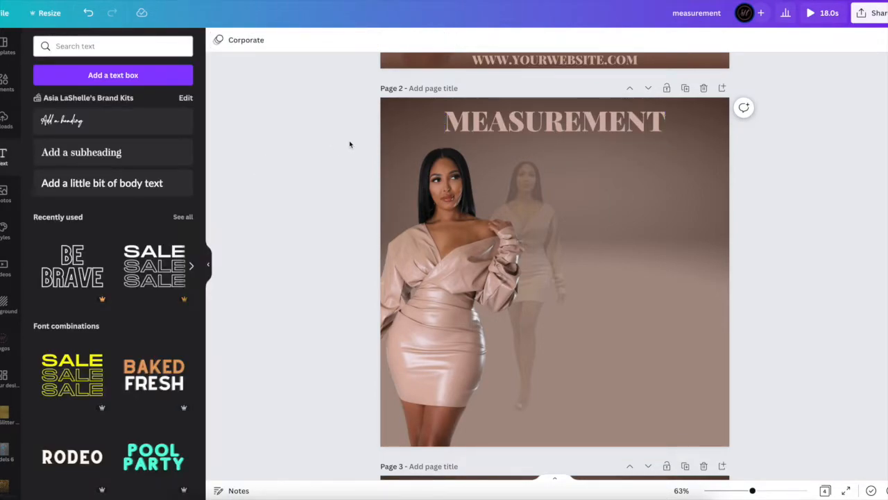
# Add a heading text reading "Tips & Tricks" to page 2 and set its font to Eyesome Script
pyautogui.click(160, 125)
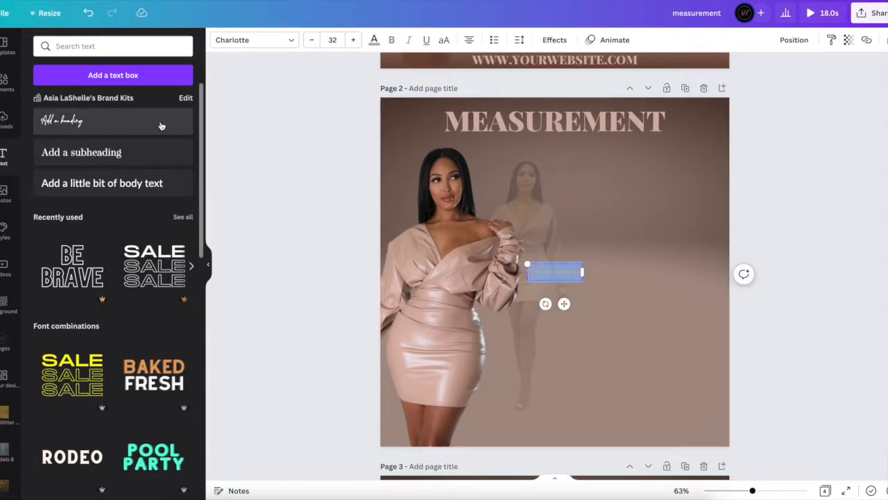
pyautogui.press('BackSpace')
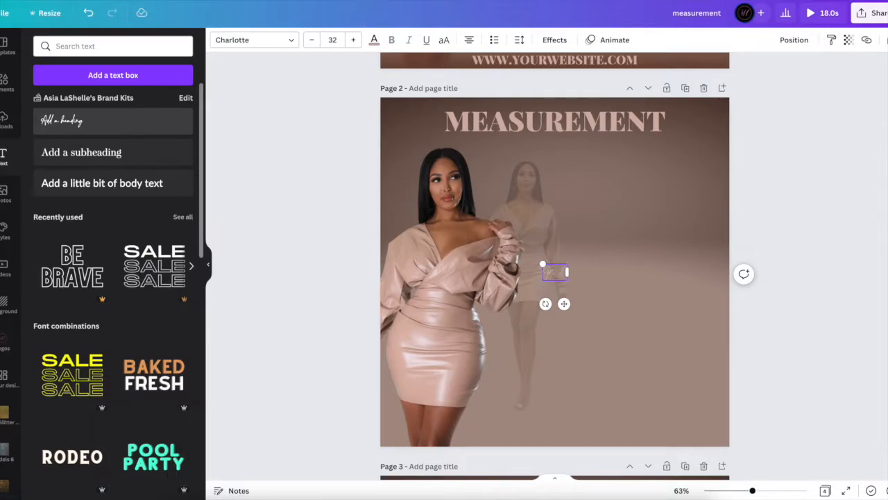
pyautogui.write('Tips & Tr')
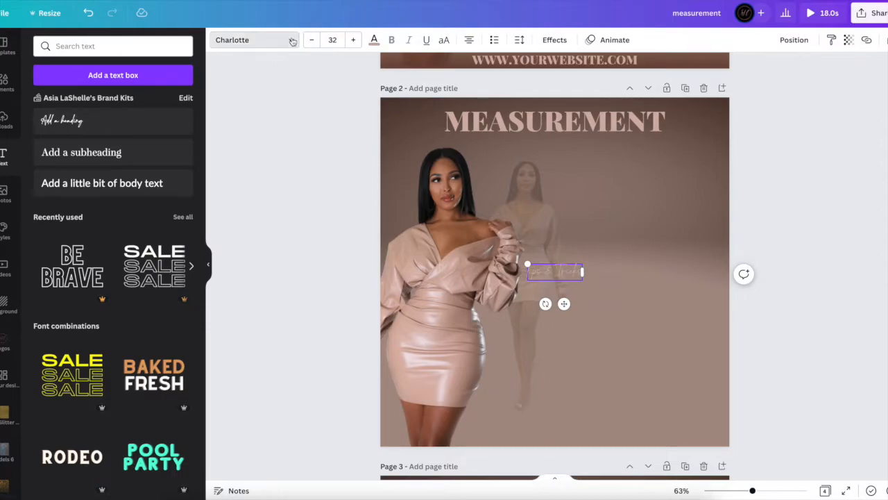
pyautogui.click(270, 40)
pyautogui.click(160, 103)
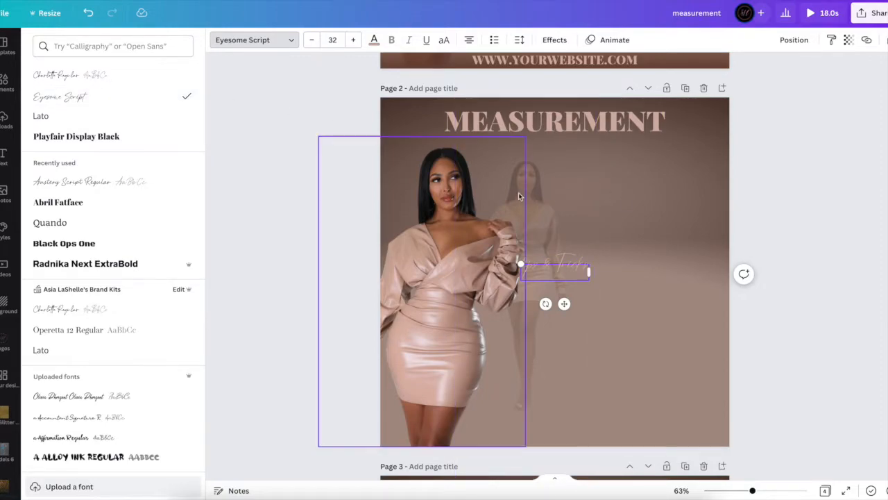
# Colour the "Tips & Tricks" text with the model photo's near-black and move it under the right end of the MEASUREMENT title
pyautogui.click(374, 41)
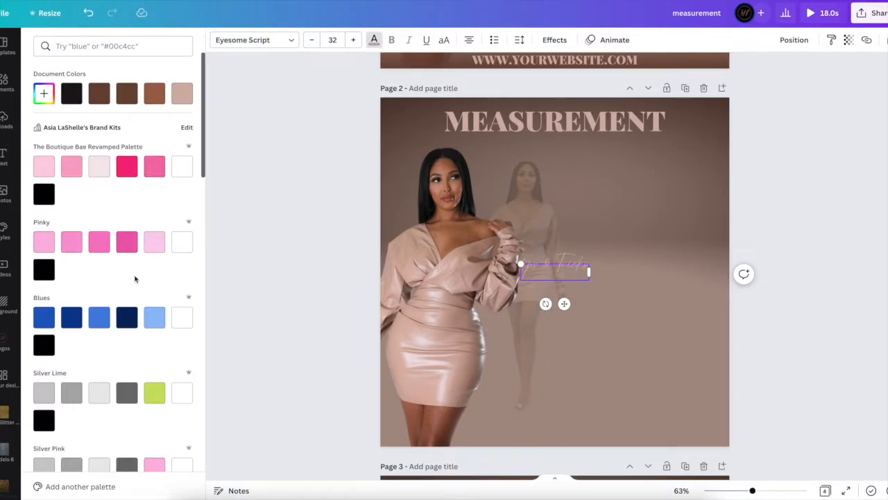
pyautogui.scroll(-15, 122, 362)
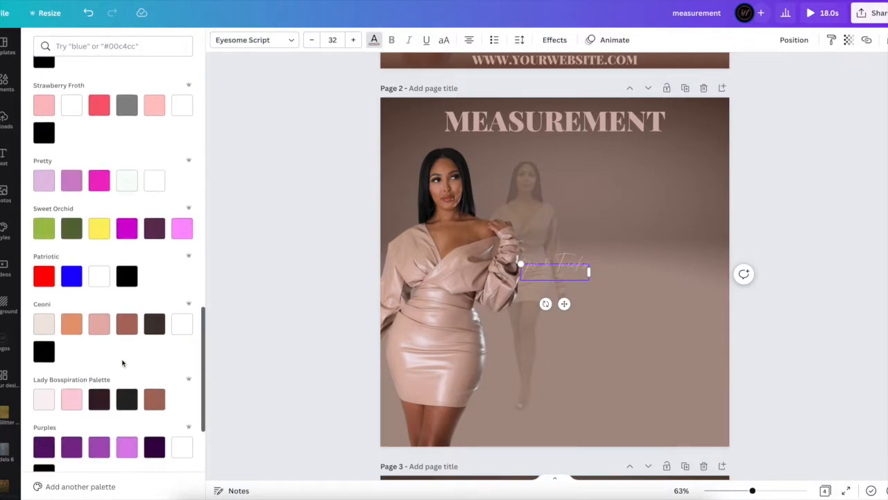
pyautogui.click(182, 318)
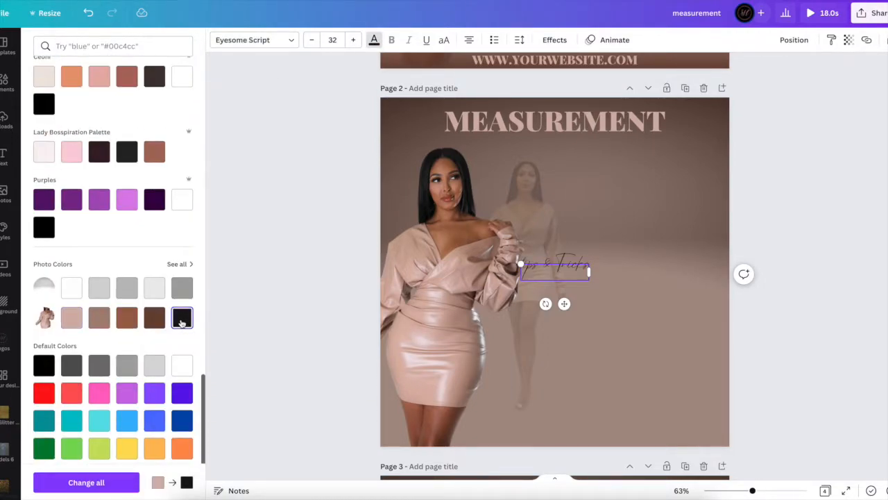
pyautogui.moveTo(564, 303); pyautogui.dragTo(643, 179)
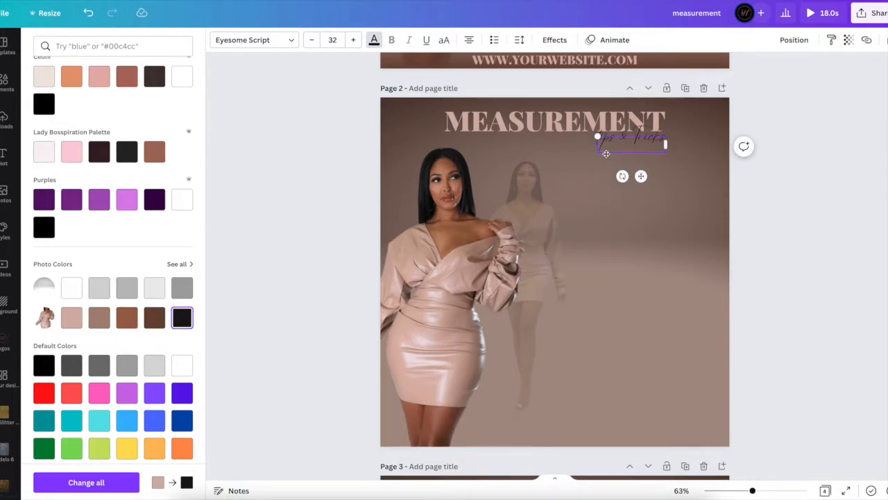
# Change the script text to lowercase "tips & tricks" and enlarge it to about size 64 below the title
pyautogui.press('BackSpace')
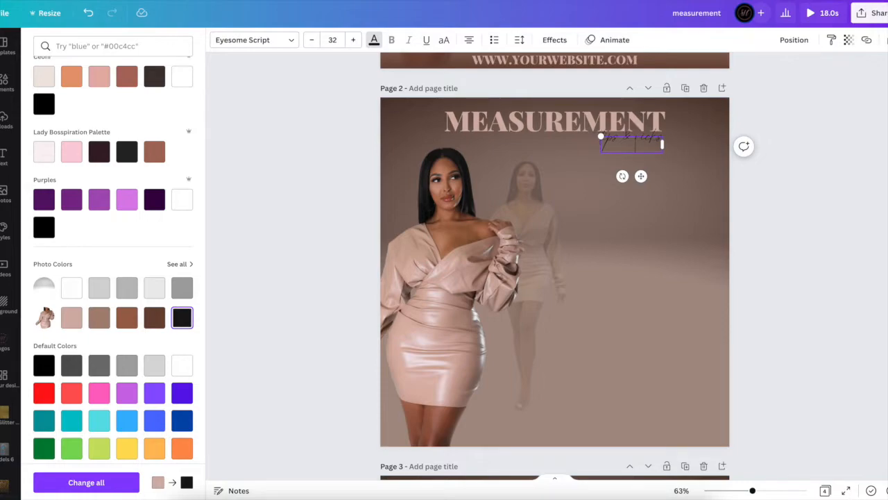
pyautogui.write('t')
pyautogui.moveTo(601, 138); pyautogui.dragTo(534, 119)
pyautogui.moveTo(609, 176); pyautogui.dragTo(632, 194)
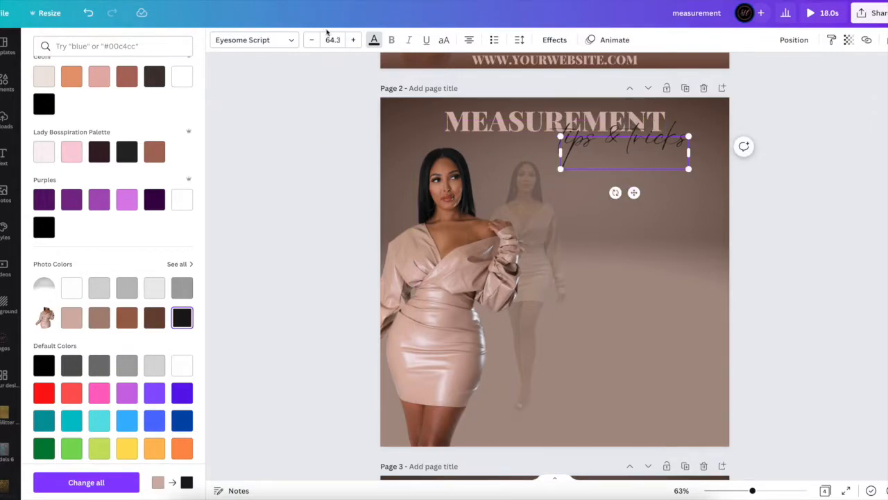
# Reduce the "tips & tricks" text to size 48, keeping it overlapping the lower right of the MEASUREMENT title
pyautogui.click(332, 40)
pyautogui.scroll(-3, 342, 234)
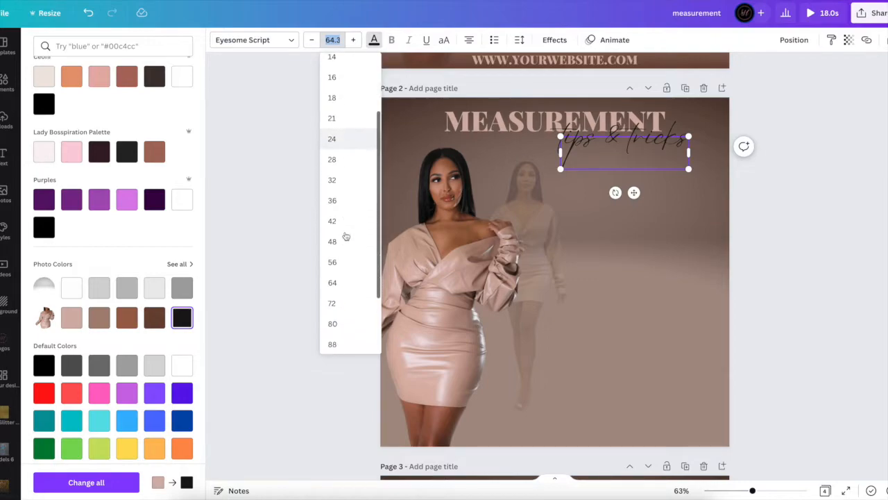
pyautogui.click(340, 257)
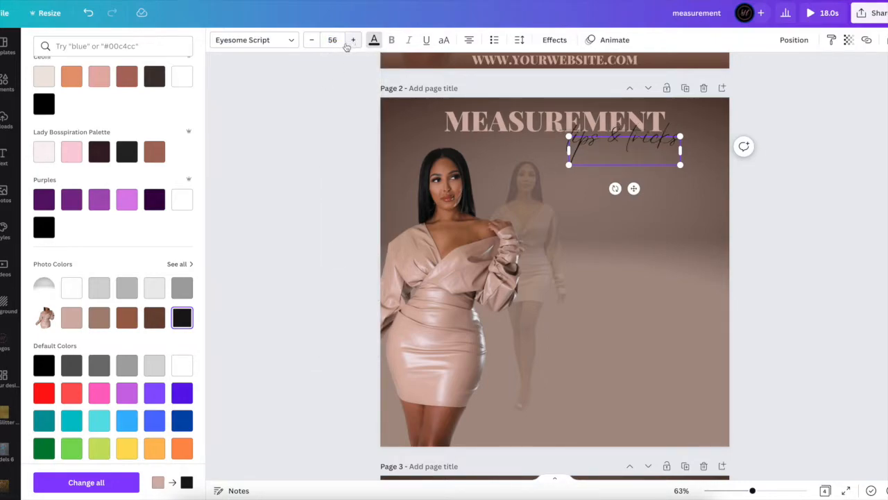
pyautogui.click(333, 40)
pyautogui.click(342, 183)
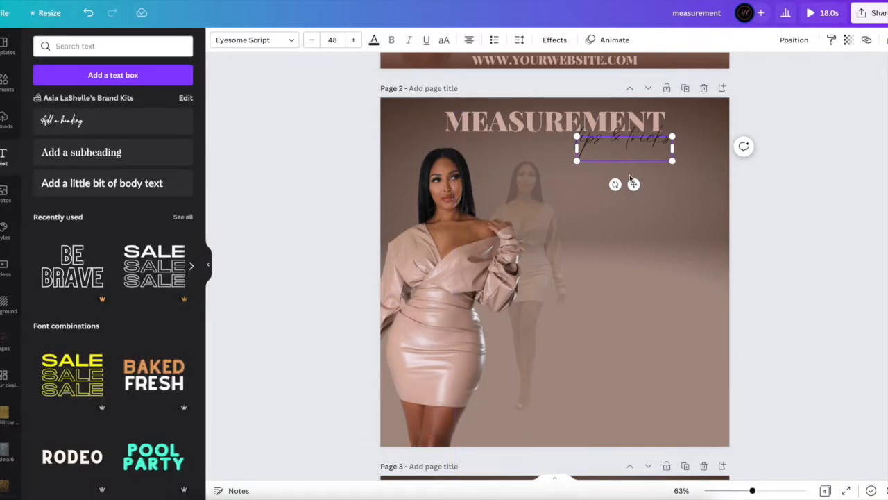
pyautogui.moveTo(632, 184); pyautogui.dragTo(633, 183)
pyautogui.click(832, 175)
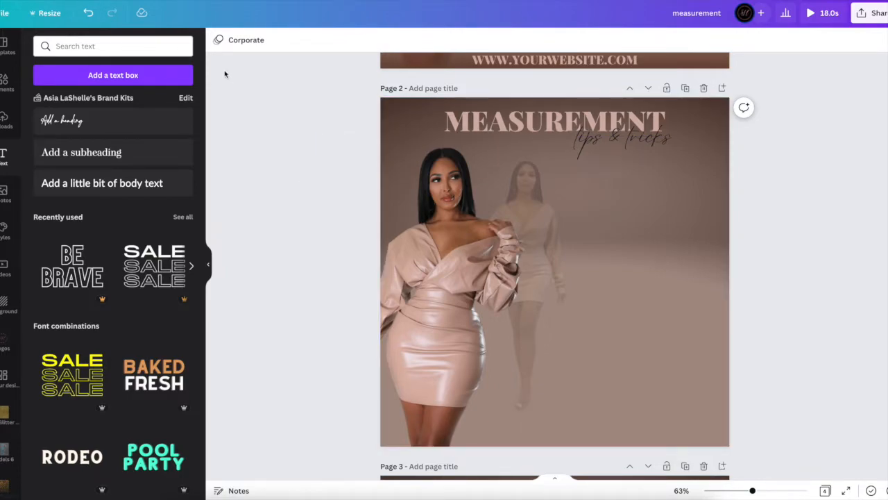
# Add a rounded square to page 2 and stretch it into a tall panel in the empty area beside the faded model
pyautogui.click(6, 83)
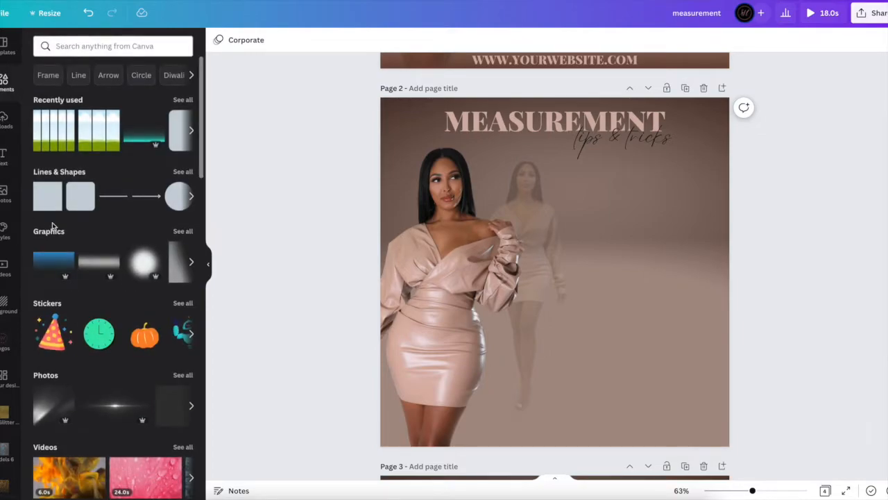
pyautogui.click(77, 199)
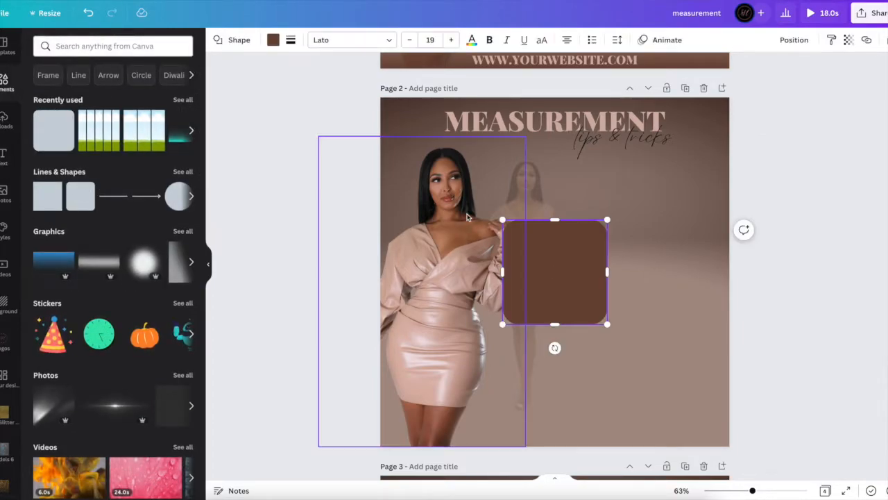
pyautogui.moveTo(573, 252); pyautogui.dragTo(637, 255)
pyautogui.moveTo(638, 320); pyautogui.dragTo(638, 410)
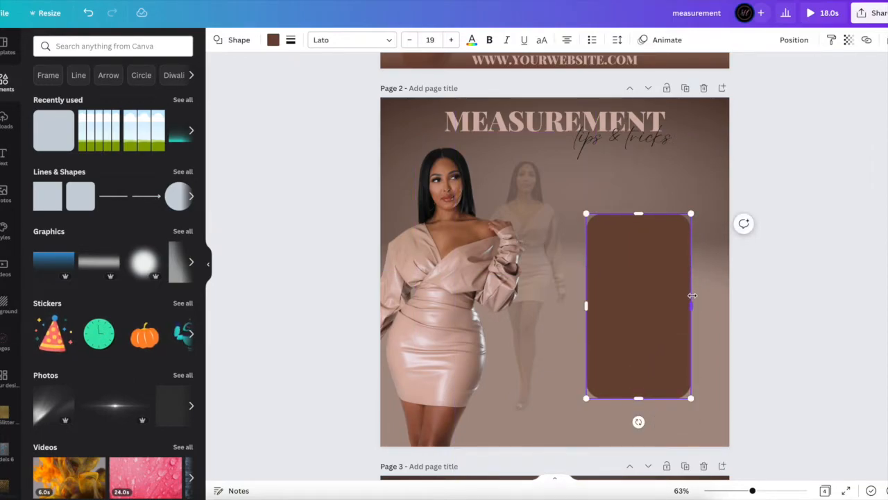
pyautogui.moveTo(698, 308); pyautogui.dragTo(709, 305)
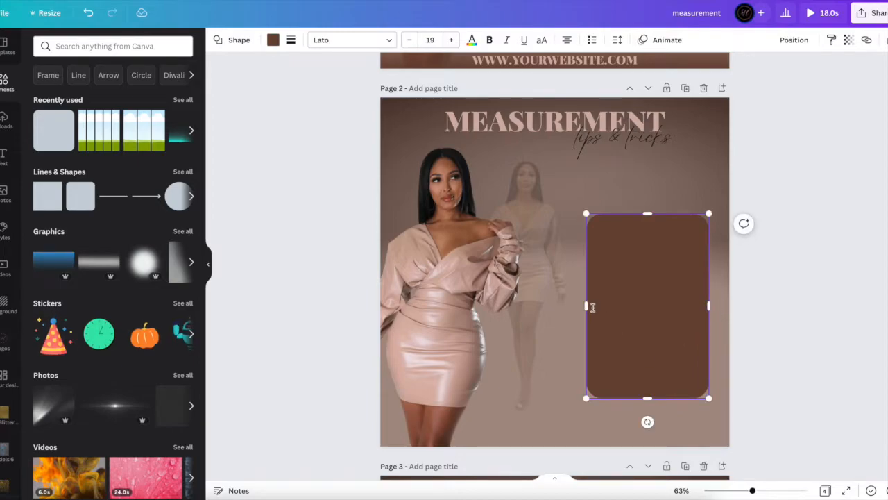
pyautogui.moveTo(586, 304); pyautogui.dragTo(576, 304)
pyautogui.click(620, 306)
pyautogui.moveTo(638, 264); pyautogui.dragTo(640, 230)
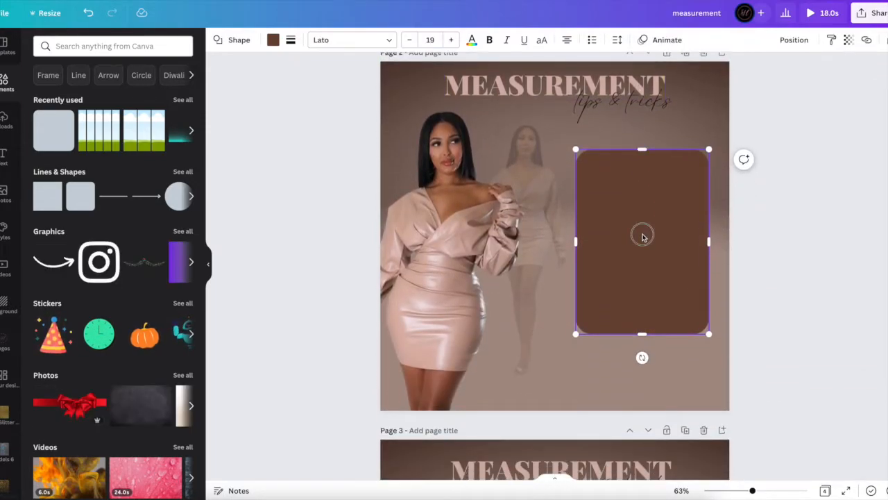
pyautogui.moveTo(640, 233); pyautogui.dragTo(637, 241)
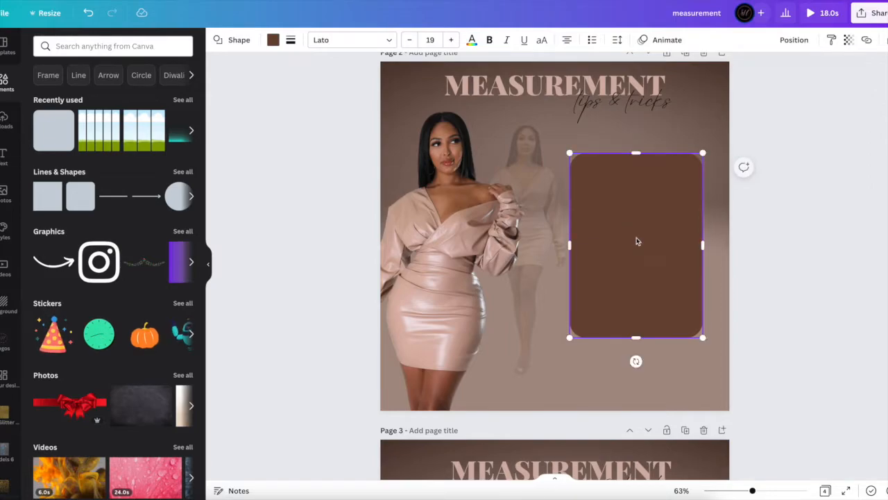
# Fill the rounded panel with the document's dusty pink and shift it slightly toward the page's right edge
pyautogui.click(274, 41)
pyautogui.click(44, 121)
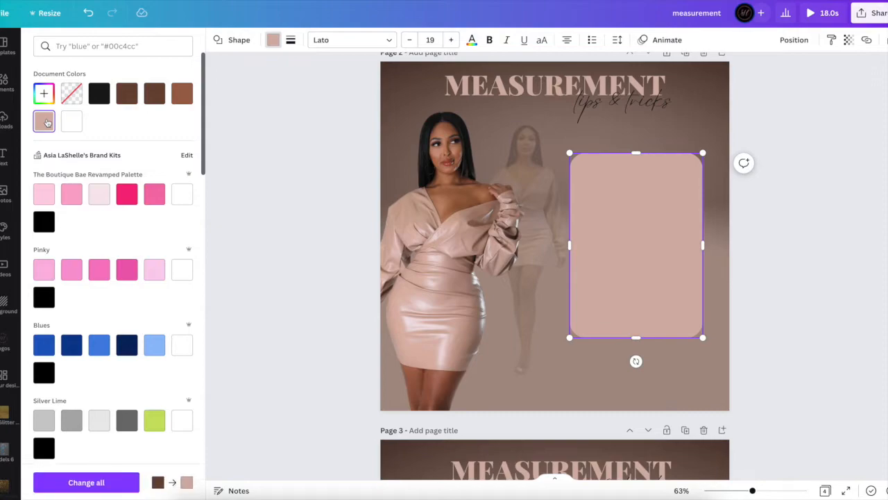
pyautogui.click(278, 200)
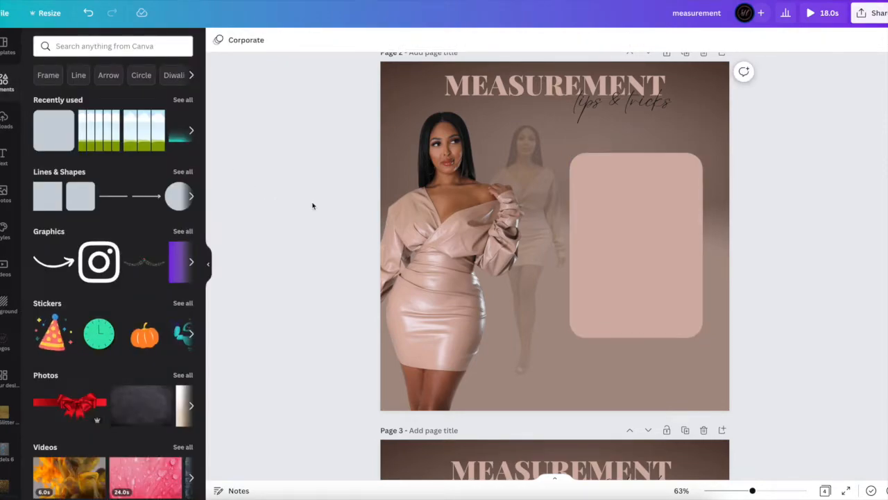
pyautogui.click(624, 217)
pyautogui.moveTo(626, 218); pyautogui.dragTo(628, 220)
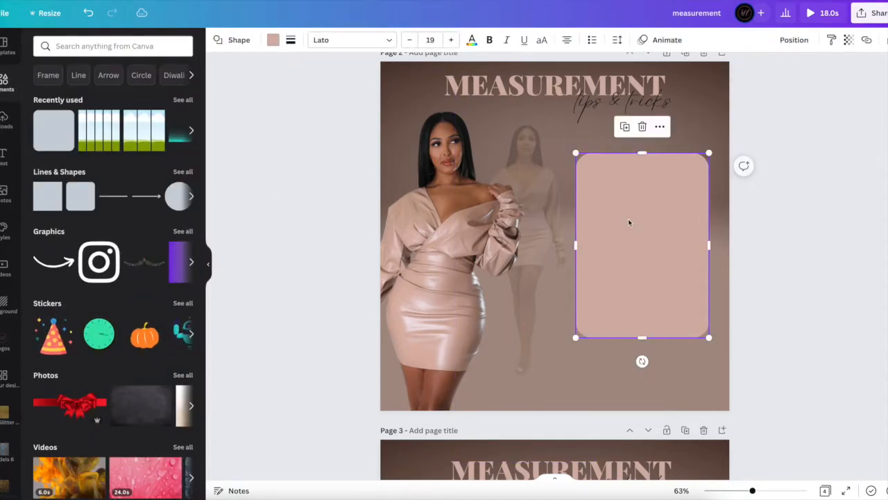
# Duplicate the MEASUREMENT title, move the copy over the top of the pink panel and change its text to "HIPS"
pyautogui.click(493, 93)
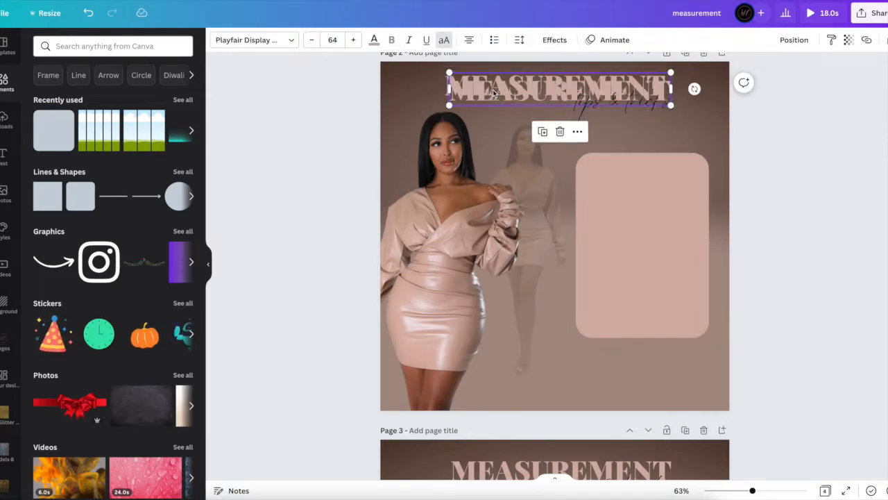
pyautogui.moveTo(578, 98); pyautogui.dragTo(598, 184)
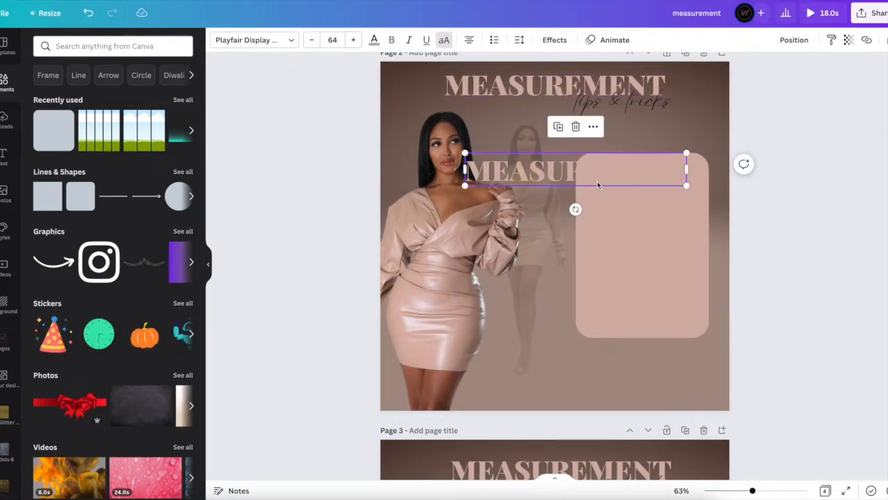
pyautogui.doubleClick(536, 170)
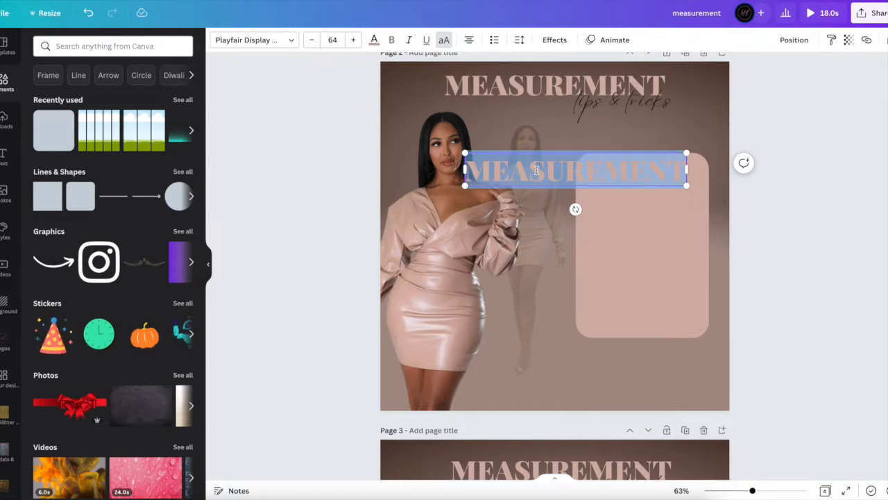
pyautogui.write('HIPS')
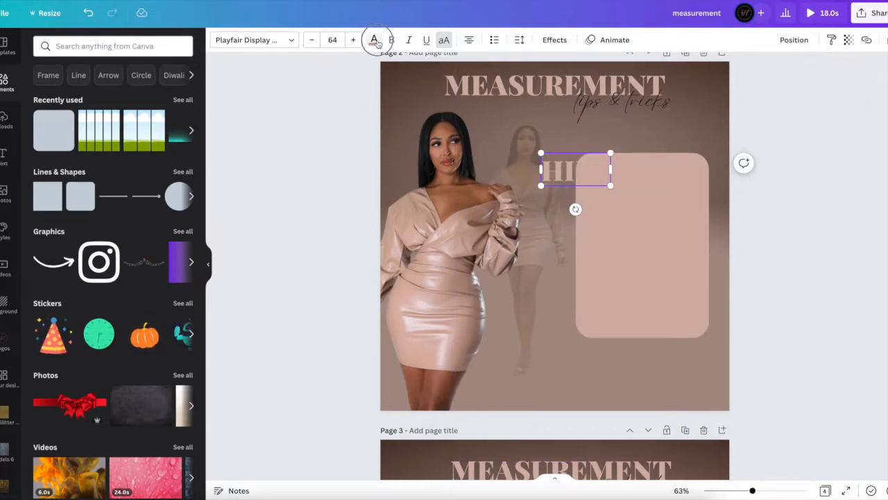
# Colour the HIPS text with the model photo's near-black, widen its text box and centre it at the top of the panel
pyautogui.click(375, 39)
pyautogui.scroll(-5, 103, 222)
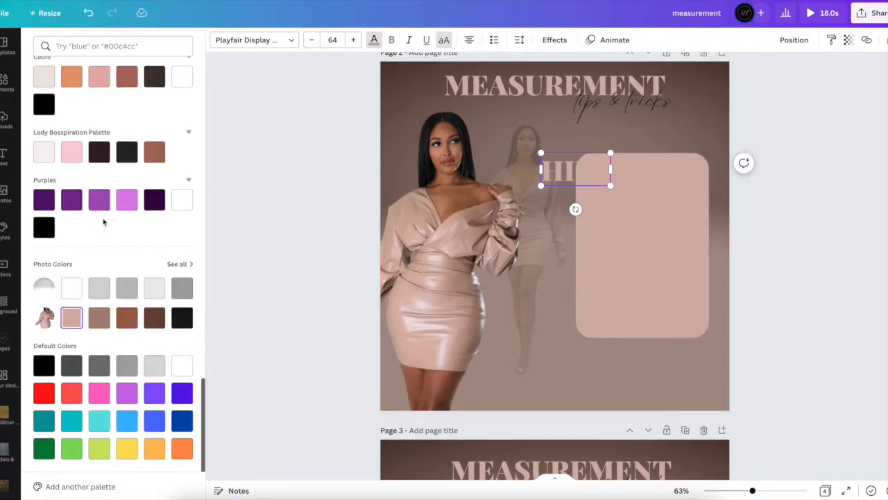
pyautogui.click(181, 317)
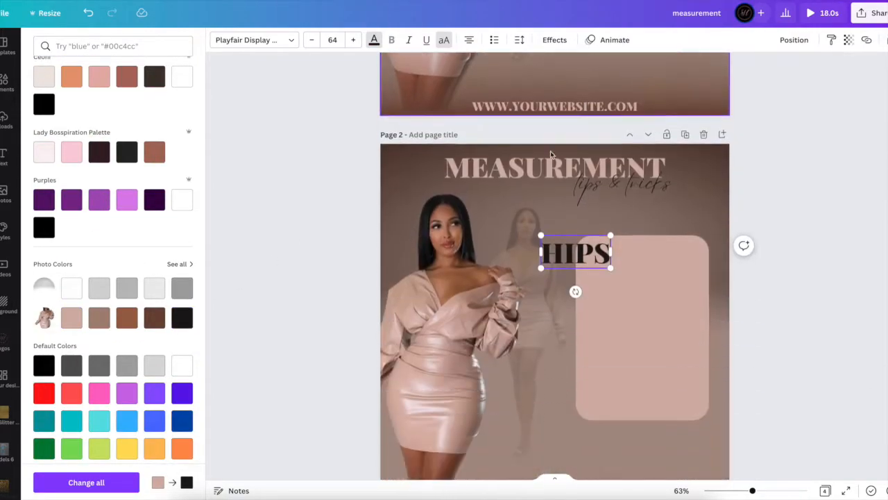
pyautogui.scroll(-2, 551, 154)
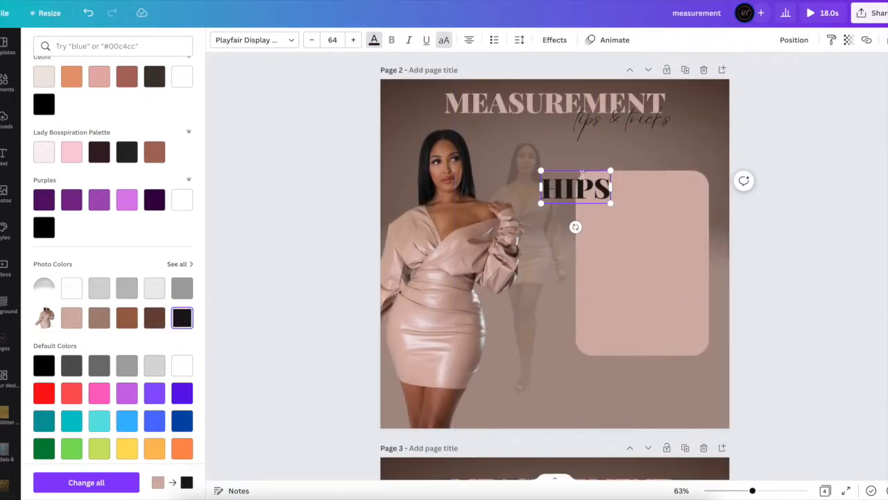
pyautogui.moveTo(611, 188); pyautogui.dragTo(634, 187)
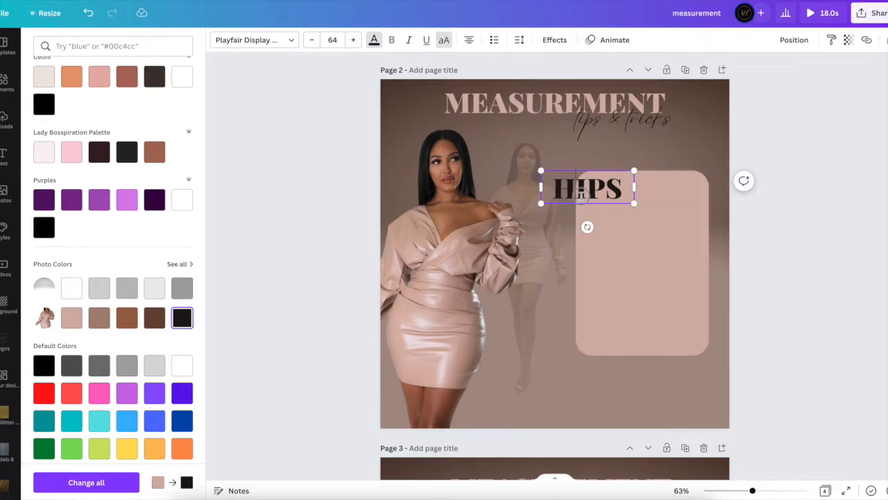
pyautogui.click(587, 155)
pyautogui.moveTo(592, 190); pyautogui.dragTo(646, 195)
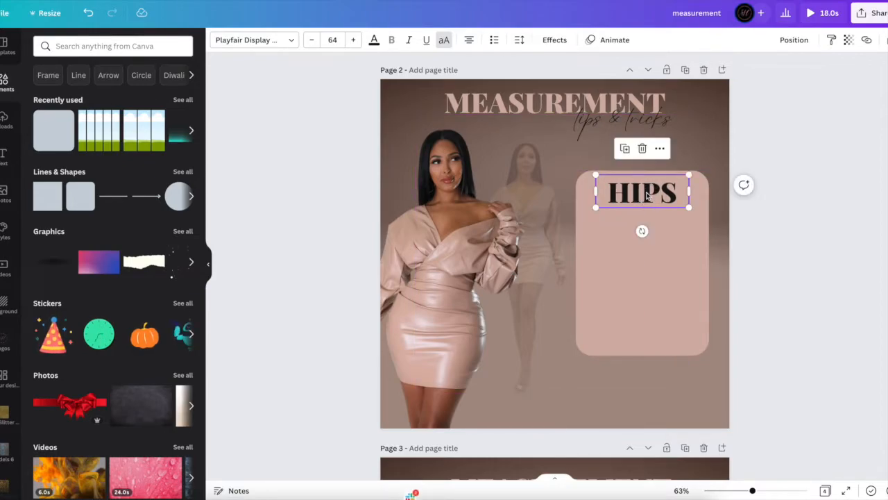
# Add body text under HIPS from page 1's comment draft, reading "The hip should be measured around its fullest part (about 8 inches. below your waist)."
pyautogui.click(4, 156)
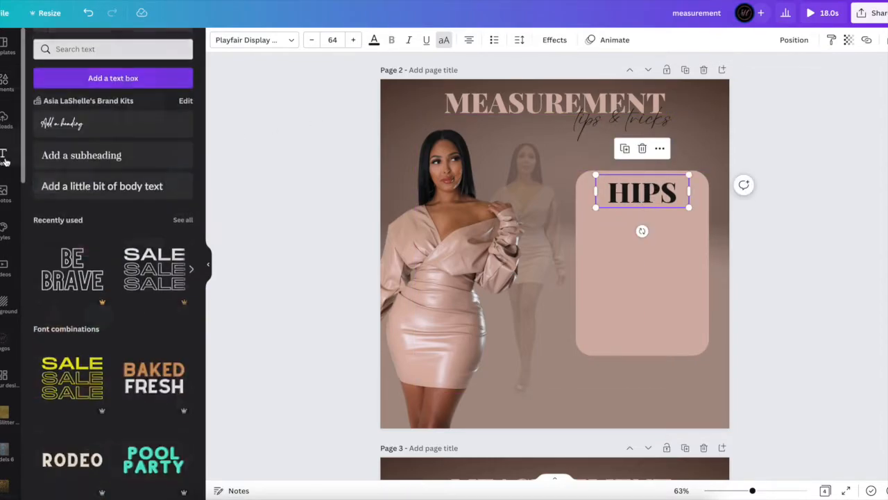
pyautogui.click(77, 183)
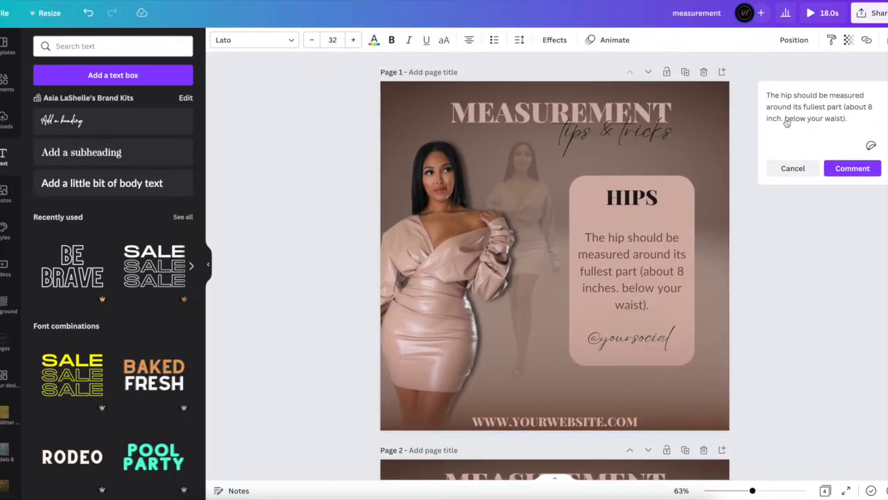
pyautogui.tripleClick(784, 111)
pyautogui.hotkey('ctrl', 'c')
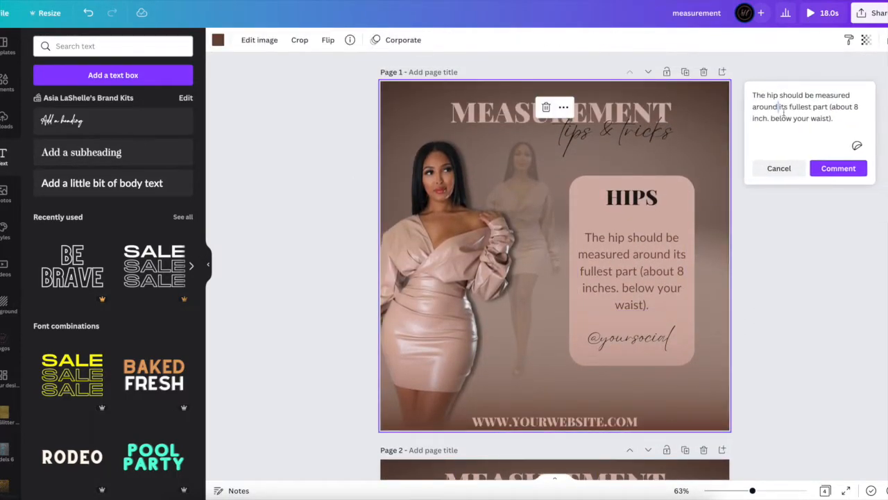
pyautogui.scroll(-4, 784, 111)
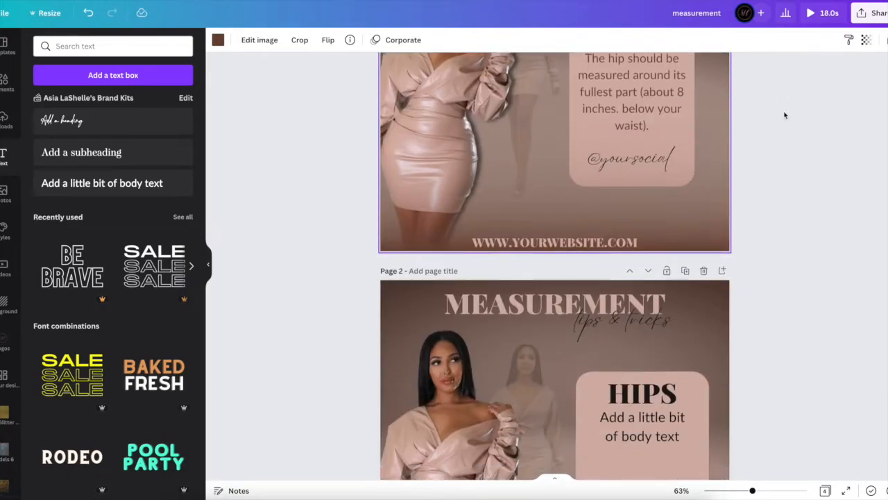
pyautogui.click(640, 330)
pyautogui.doubleClick(640, 330)
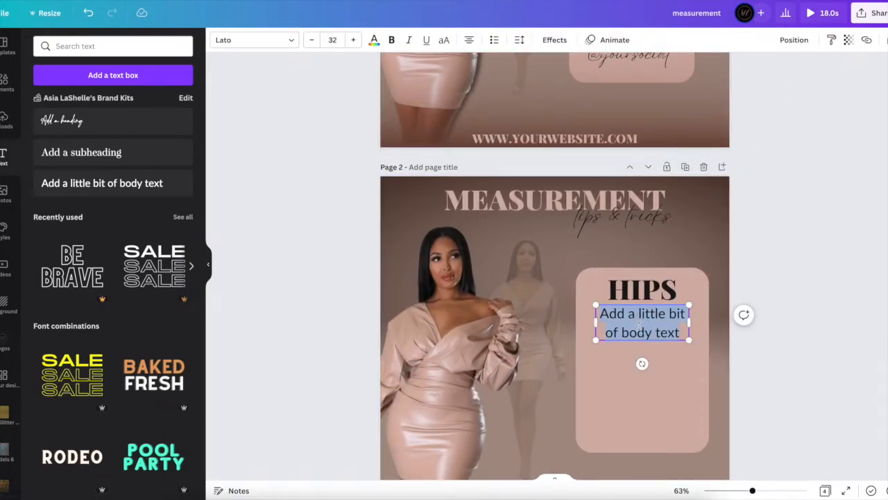
pyautogui.hotkey('ctrl', 'v')
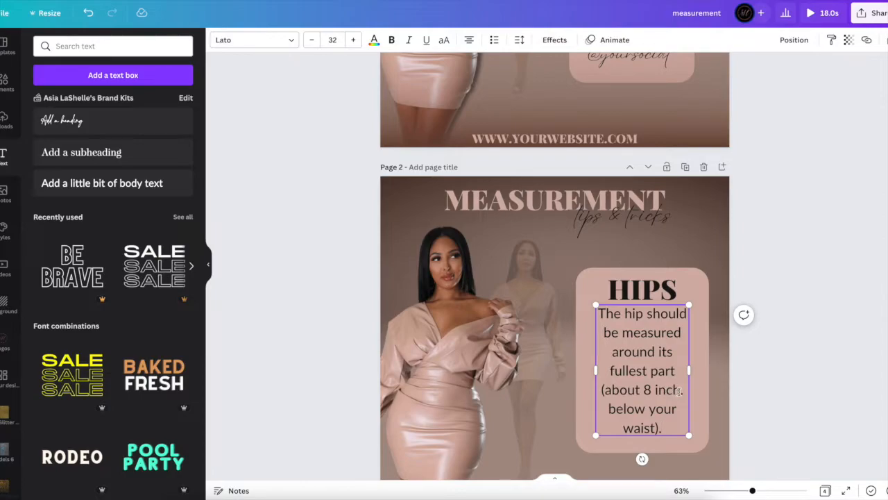
pyautogui.write('es.')
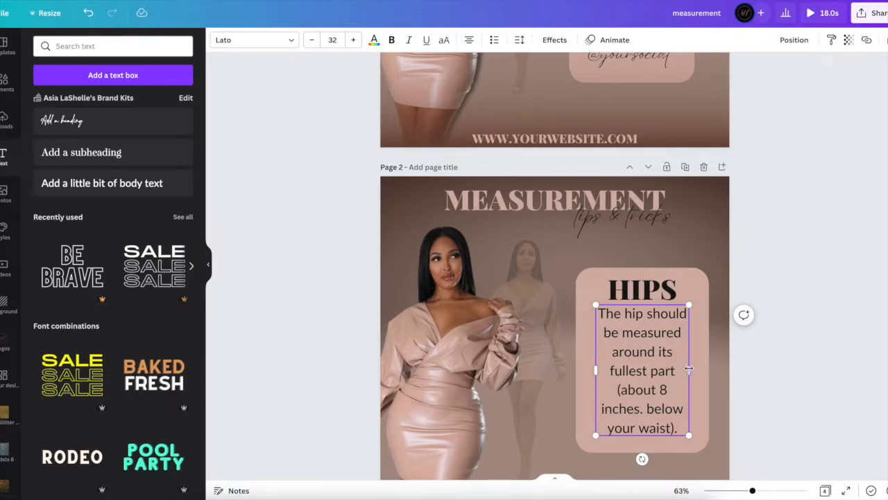
# Widen the body text, centre it in the panel below HIPS and colour it with the model photo's dark brown
pyautogui.moveTo(694, 370); pyautogui.dragTo(707, 369)
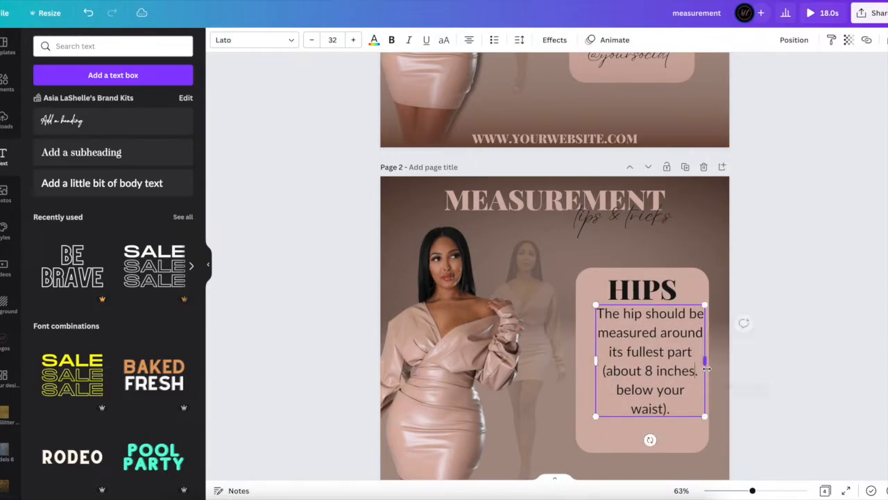
pyautogui.moveTo(673, 369)
pyautogui.mouseDown()
pyautogui.moveTo(659, 369)
pyautogui.moveTo(667, 375)
pyautogui.mouseUp()
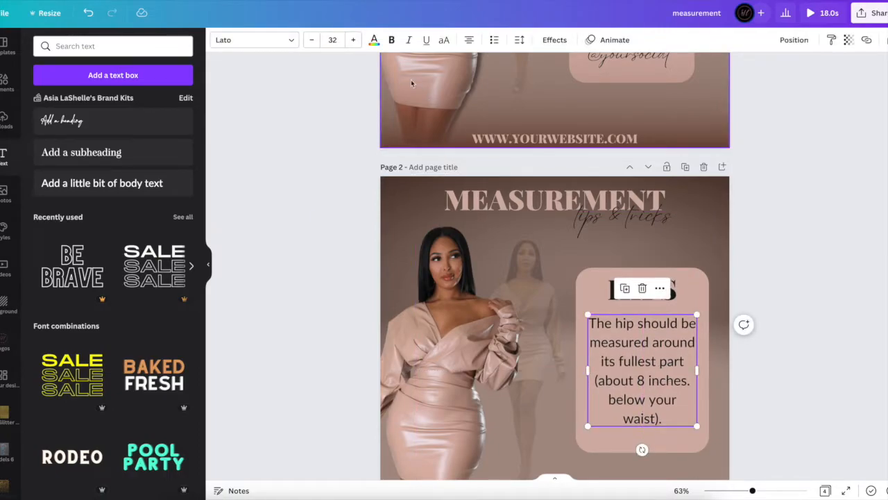
pyautogui.click(374, 39)
pyautogui.scroll(-10, 61, 349)
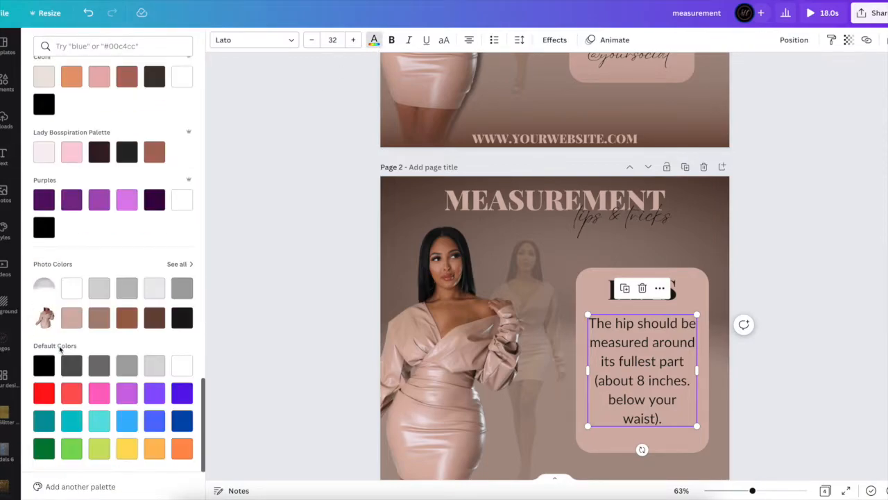
pyautogui.click(96, 323)
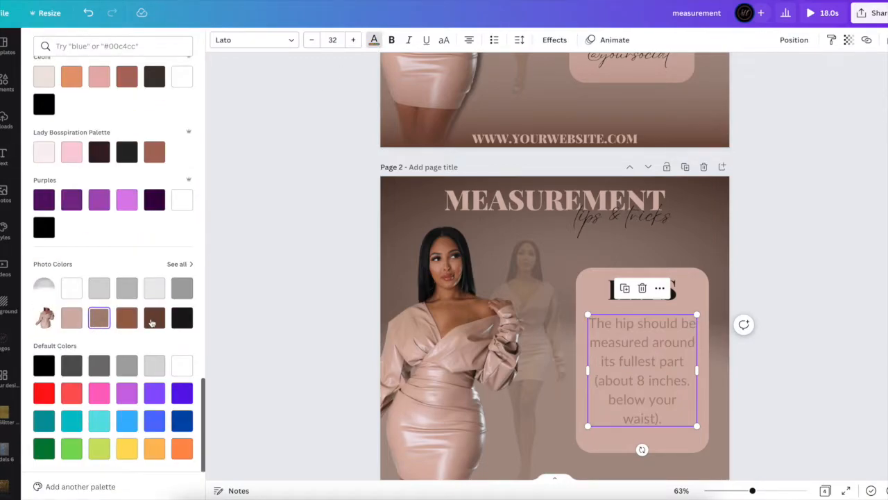
pyautogui.click(152, 323)
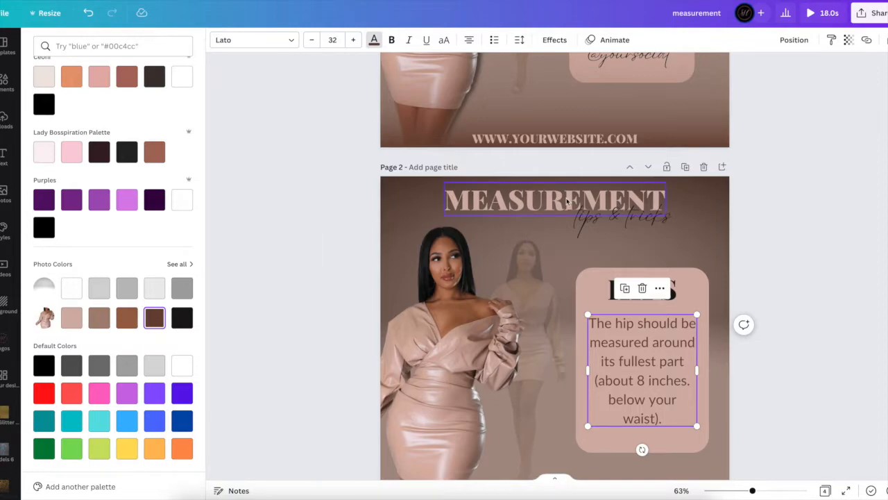
pyautogui.click(605, 225)
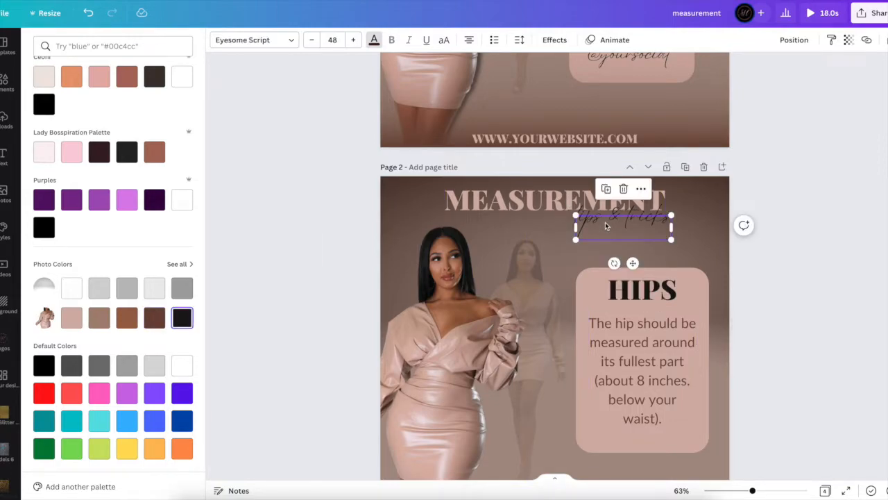
pyautogui.hotkey('ctrl', 'd')
pyautogui.moveTo(612, 230); pyautogui.dragTo(624, 438)
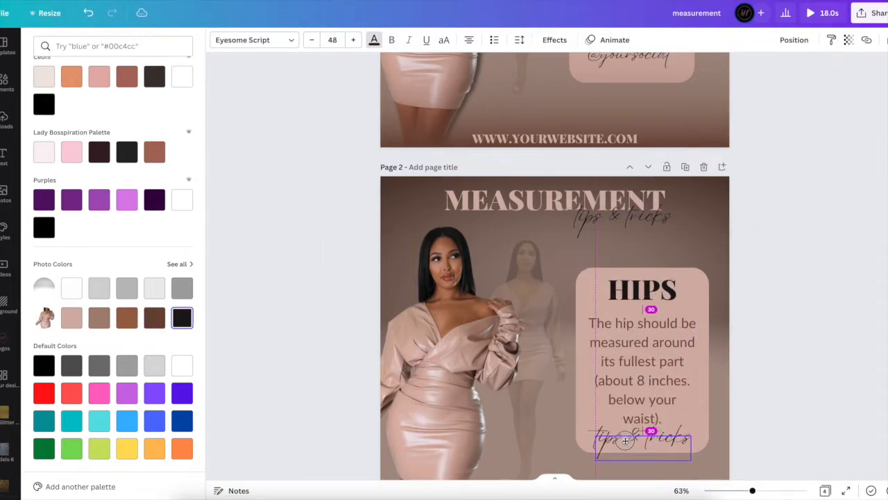
pyautogui.doubleClick(624, 440)
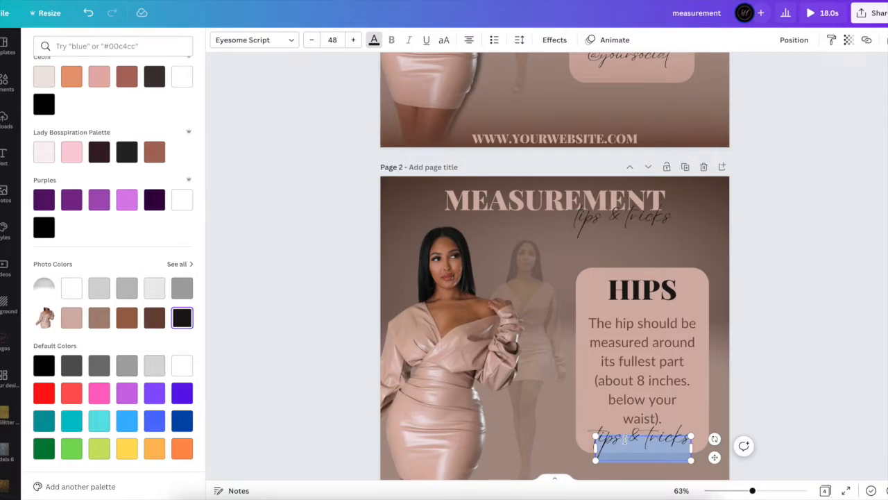
pyautogui.press('BackSpace')
pyautogui.write('@your')
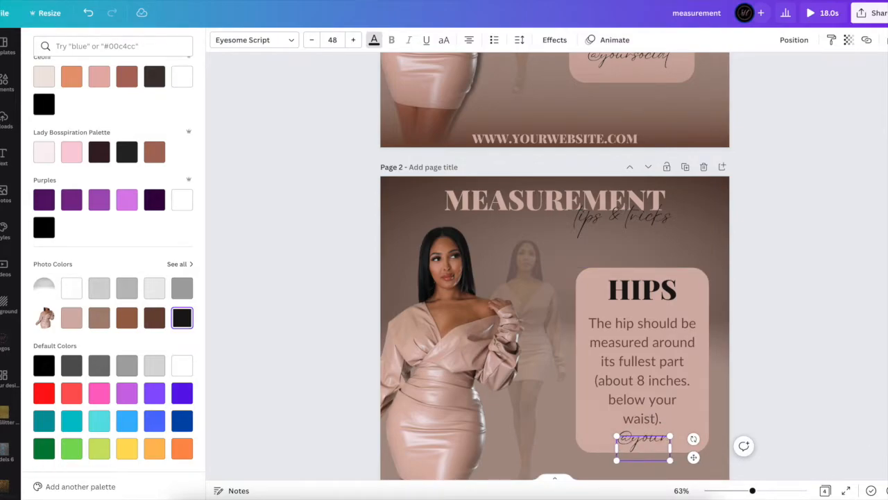
pyautogui.write('sociall')
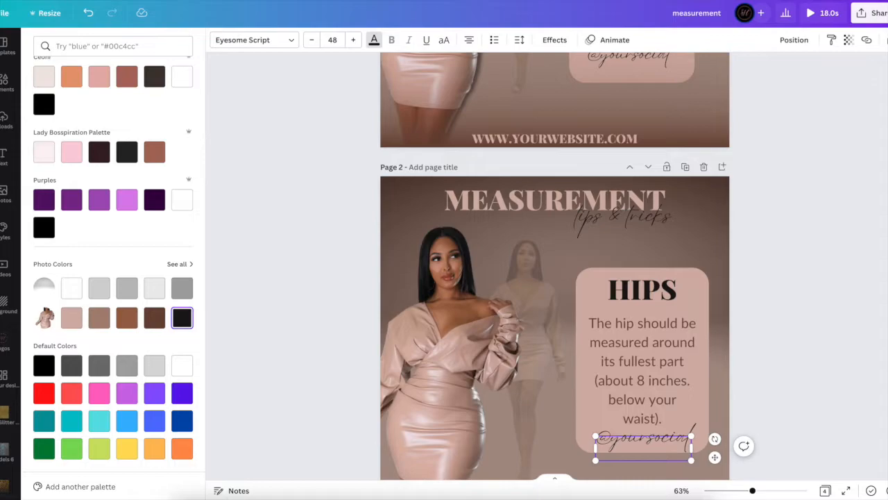
# Search the elements for "gradients" and narrow the results to graphics
pyautogui.click(764, 329)
pyautogui.scroll(-1, 764, 330)
pyautogui.click(763, 330)
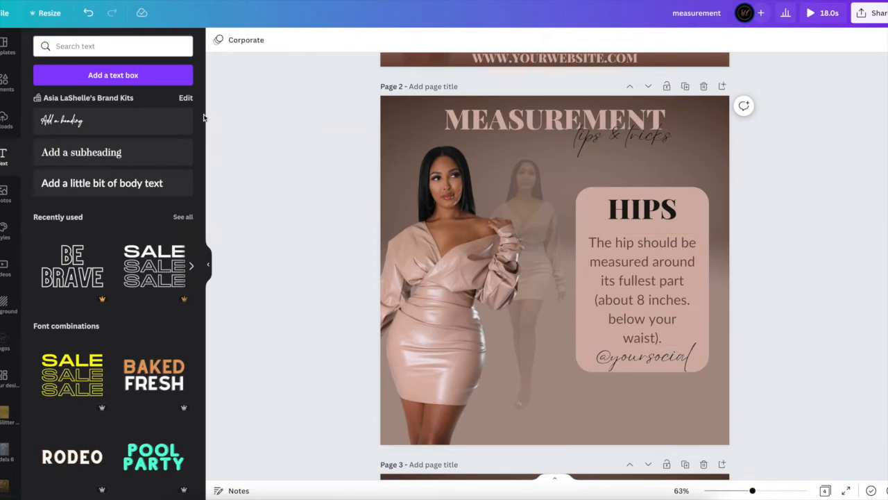
pyautogui.click(7, 83)
pyautogui.click(59, 45)
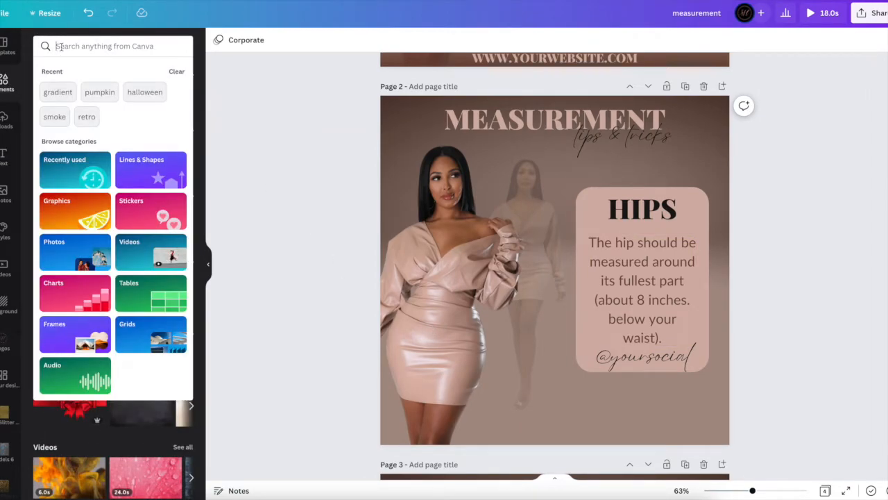
pyautogui.write('gradients')
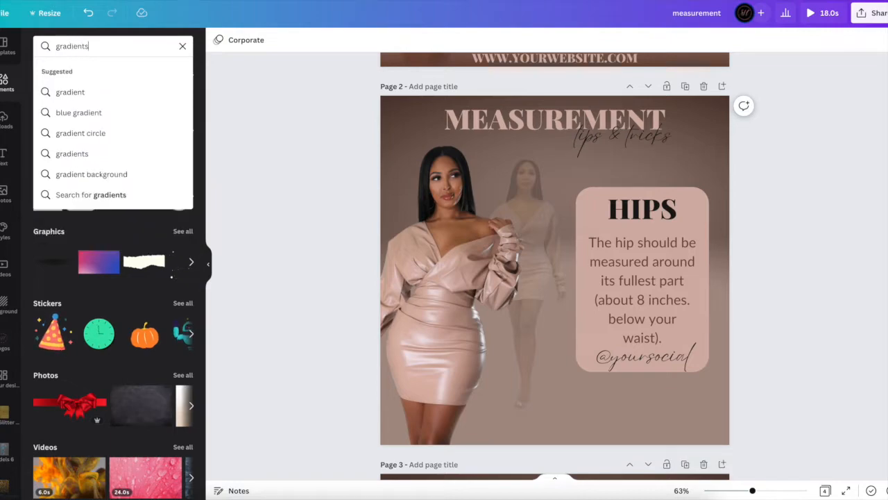
pyautogui.press('Return')
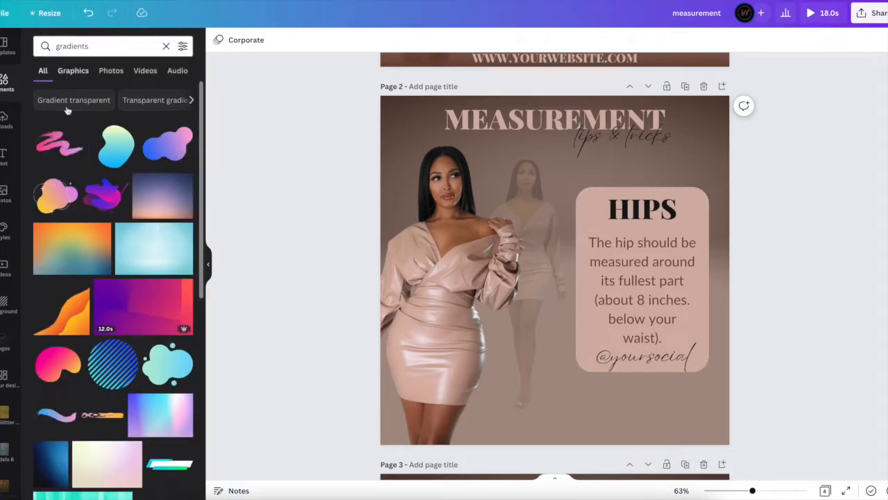
pyautogui.click(79, 70)
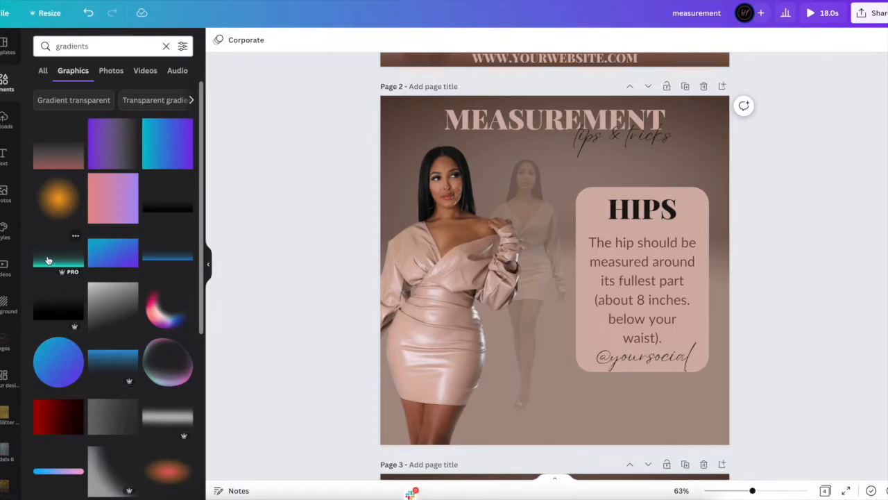
# Add the teal bottom-fade gradient to page 2, align it with the page's bottom edge and colour it with the model photo's dark brown
pyautogui.click(48, 260)
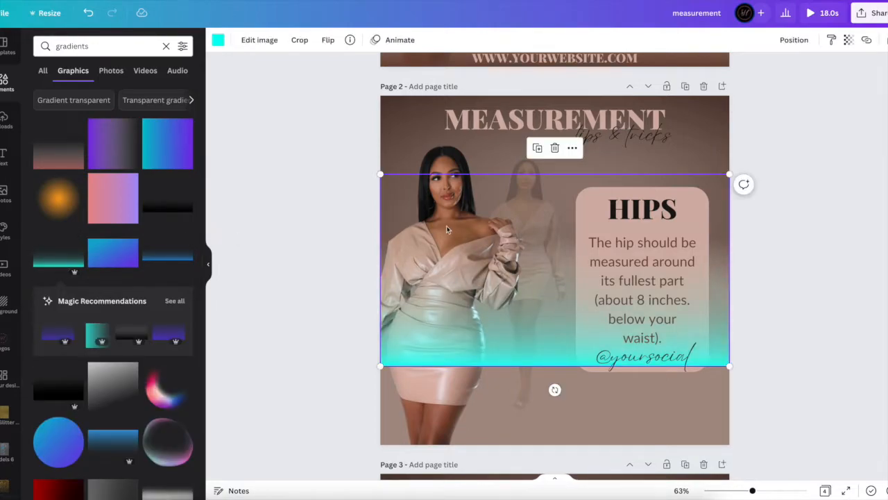
pyautogui.moveTo(542, 260); pyautogui.dragTo(541, 335)
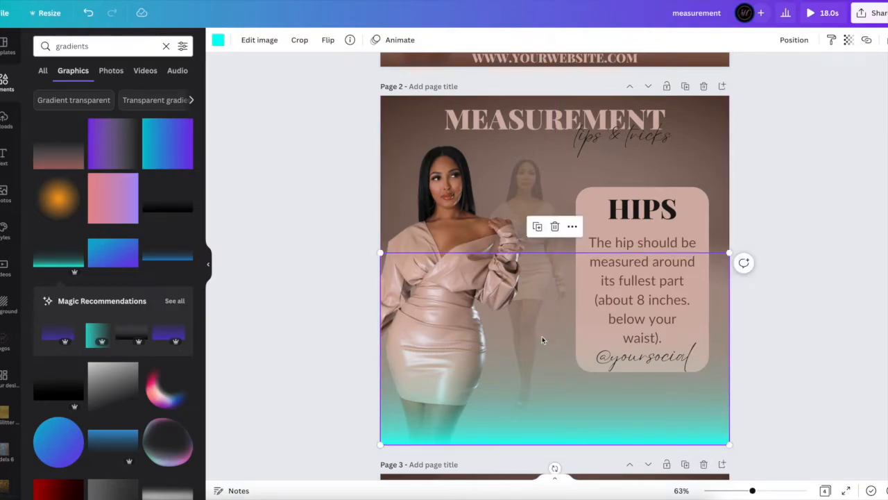
pyautogui.click(222, 42)
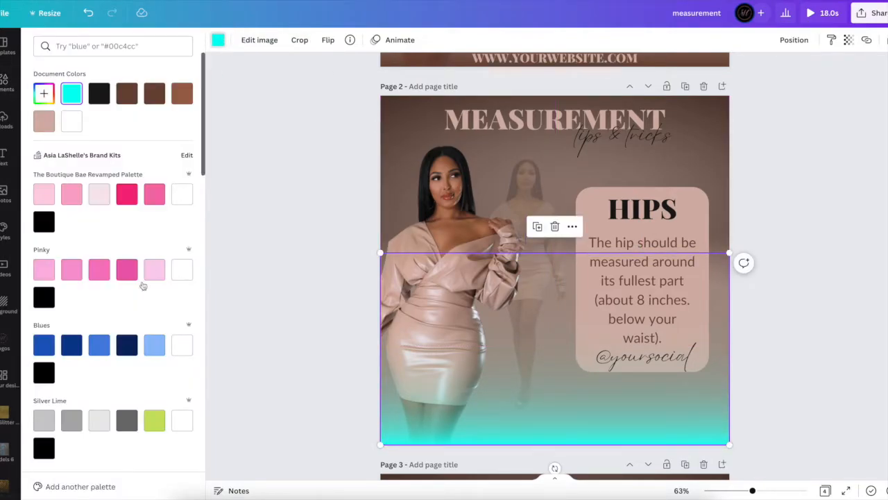
pyautogui.scroll(-5, 127, 222)
pyautogui.scroll(-10, 128, 222)
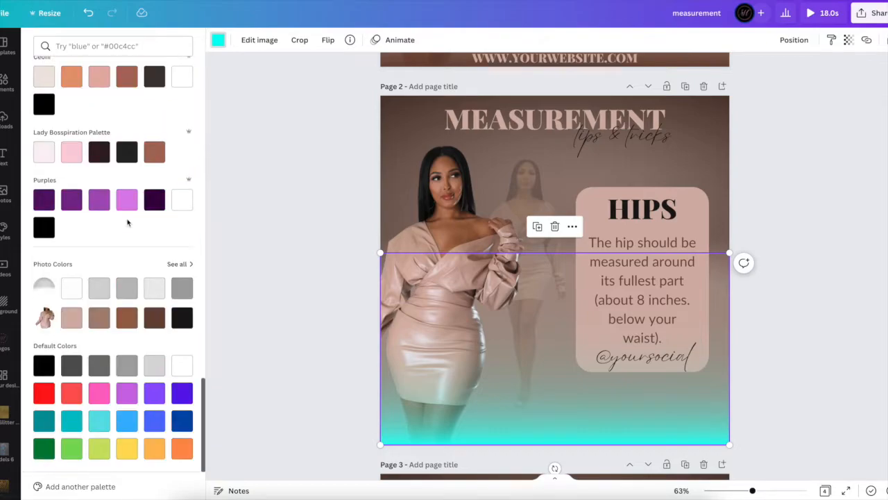
pyautogui.click(154, 317)
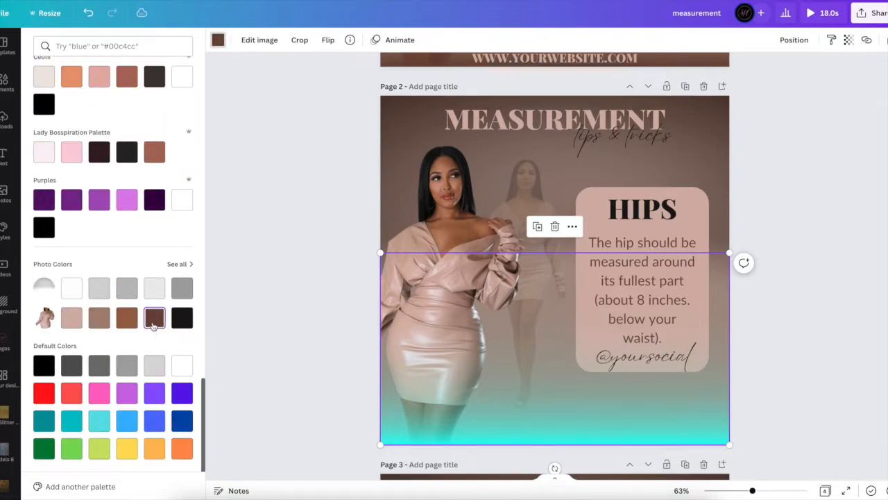
pyautogui.click(252, 306)
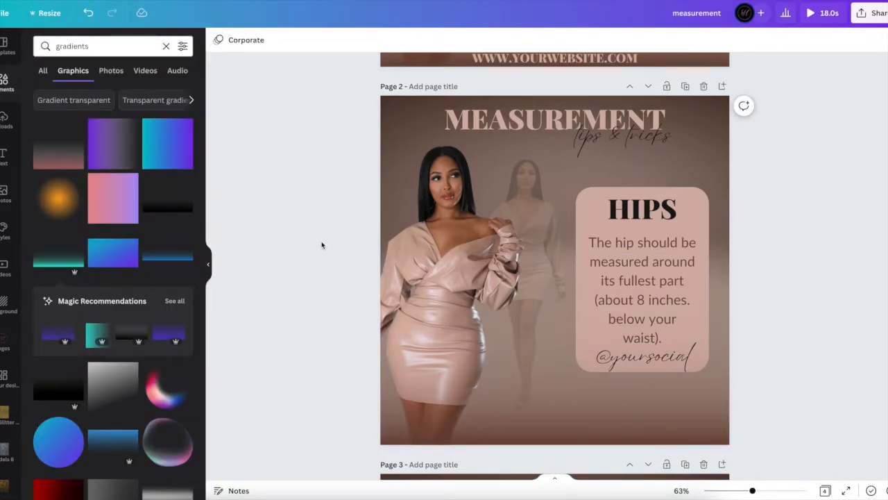
pyautogui.click(480, 118)
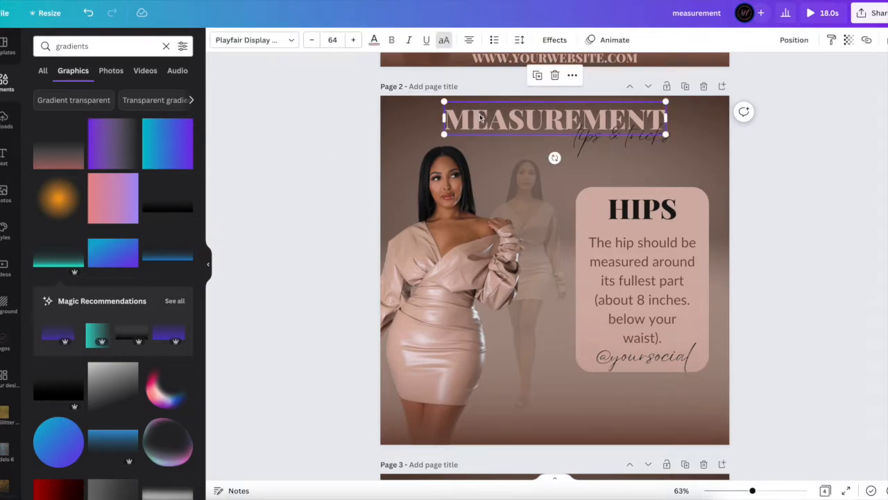
pyautogui.hotkey('ctrl', 'd')
pyautogui.moveTo(501, 127); pyautogui.dragTo(507, 424)
pyautogui.doubleClick(508, 424)
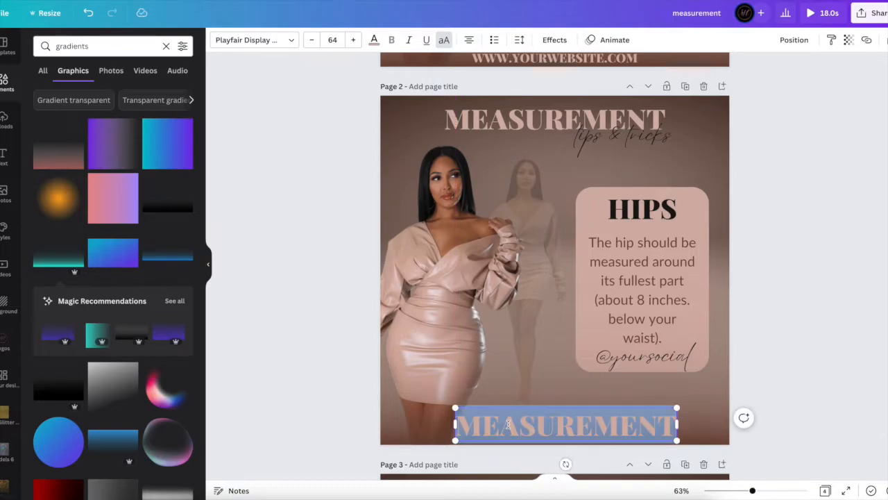
pyautogui.write('WWW.')
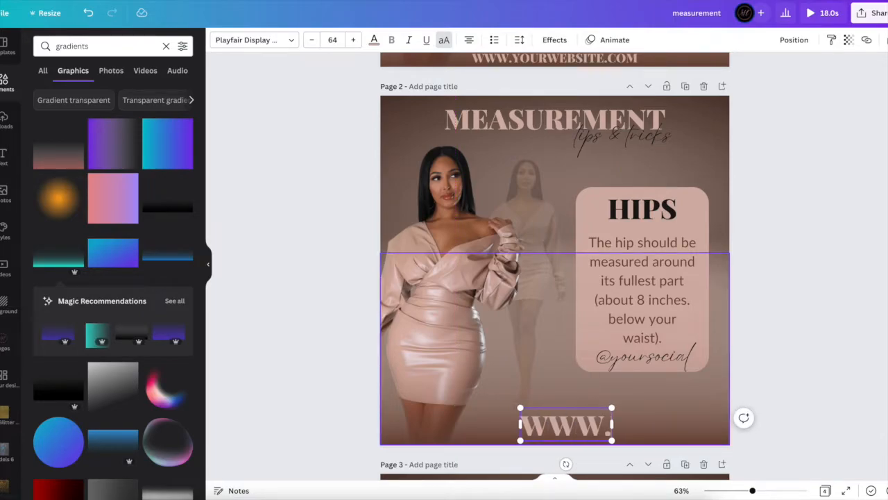
pyautogui.write('YOURWEBSI')
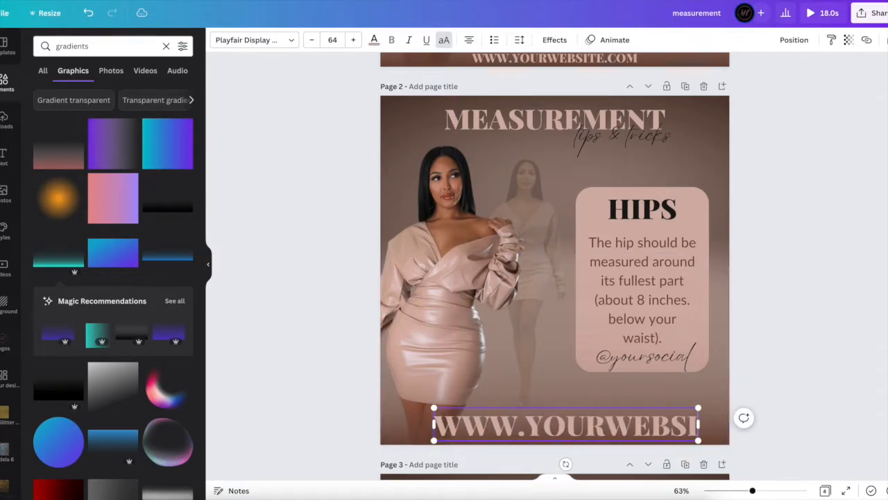
pyautogui.write('TE.COM')
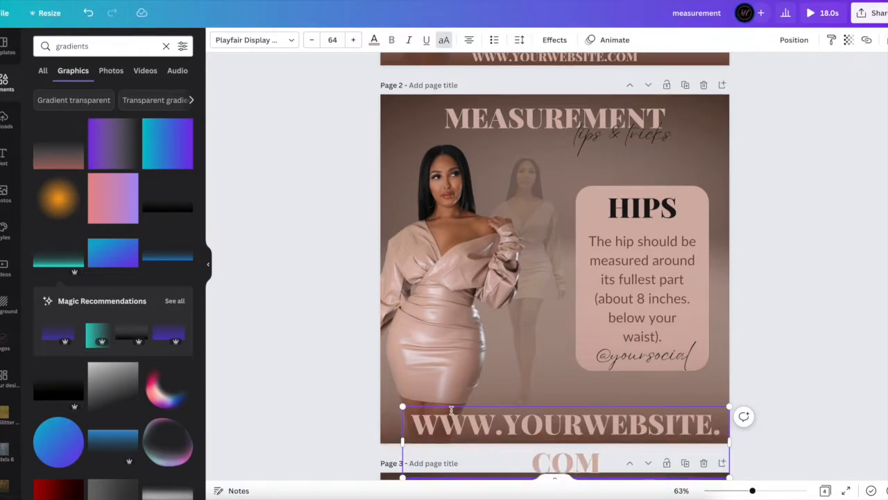
# Set the website text to size 36 and centre it along page 2's bottom edge
pyautogui.click(332, 40)
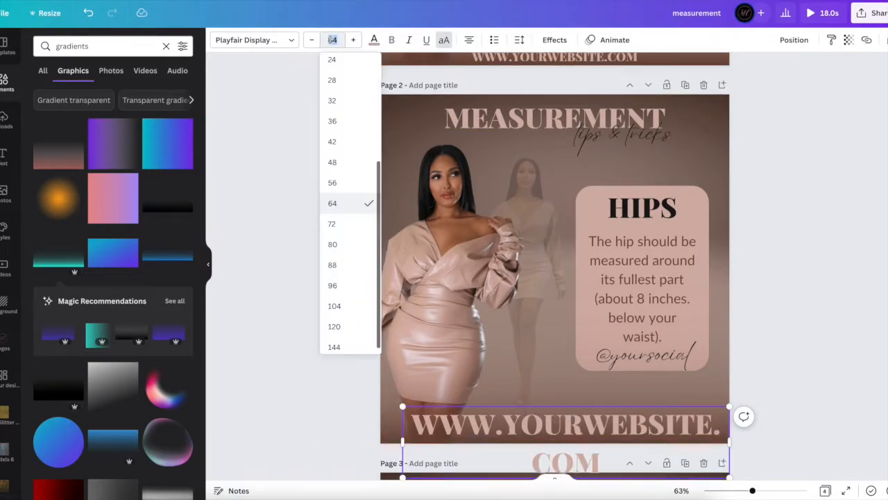
pyautogui.click(342, 150)
pyautogui.click(332, 40)
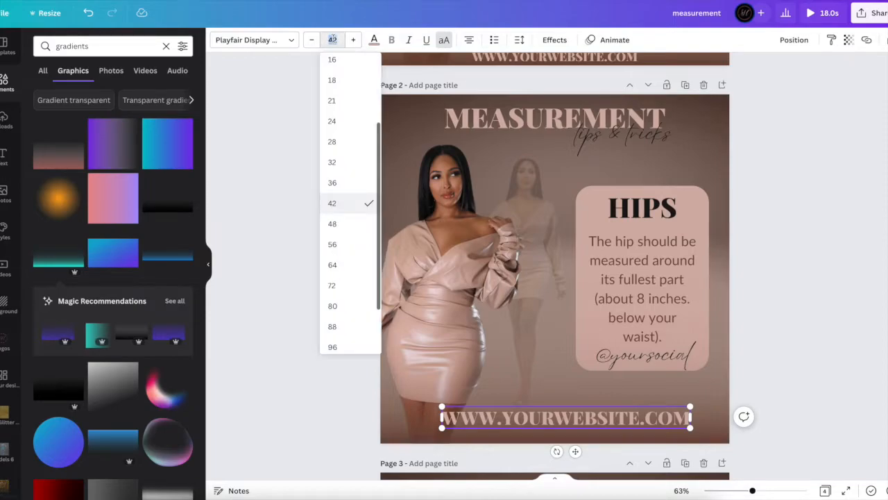
pyautogui.scroll(1, 337, 139)
pyautogui.click(338, 161)
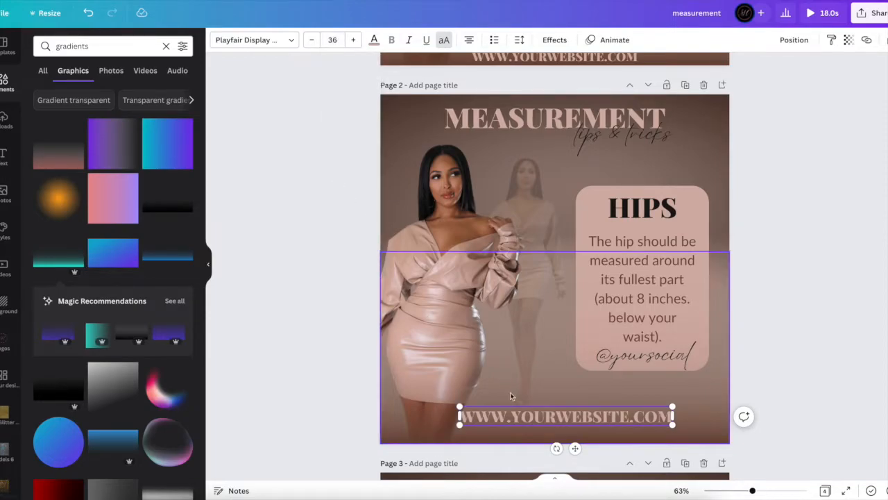
pyautogui.moveTo(575, 449); pyautogui.dragTo(563, 466)
pyautogui.click(325, 394)
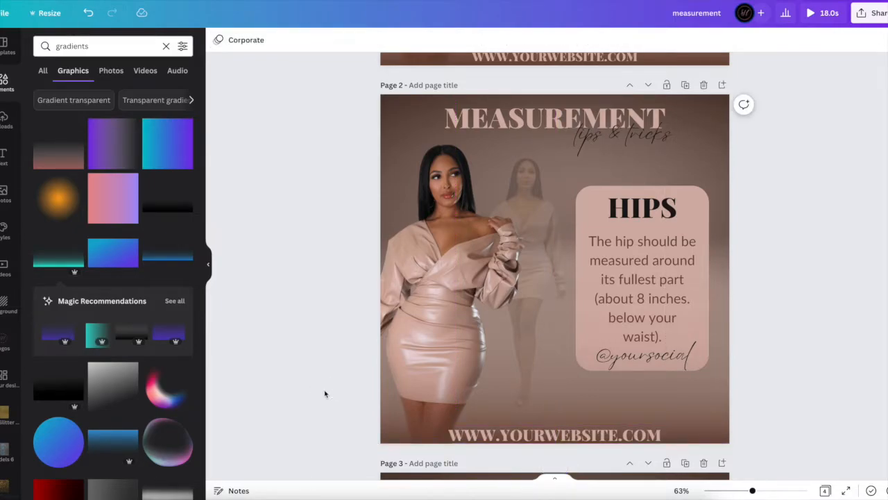
# Set page 2's HIPS heading to size 48 and move it slightly down, centred near the top of the pink panel
pyautogui.scroll(3, 324, 394)
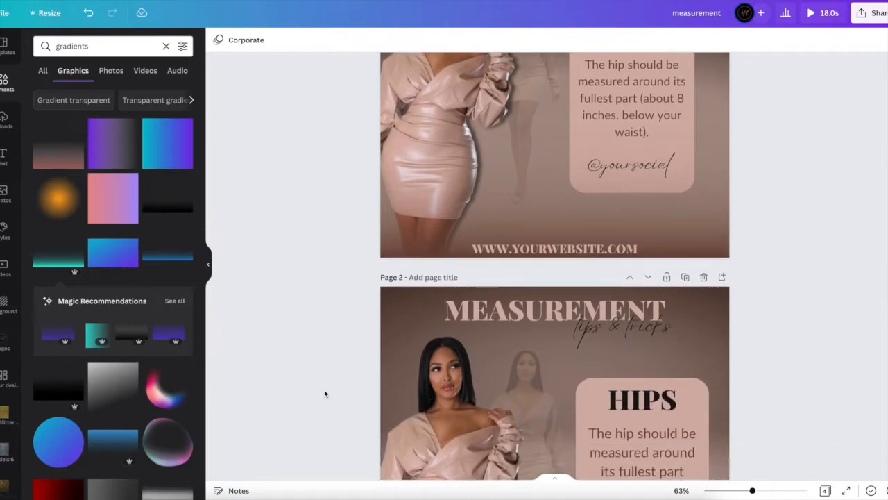
pyautogui.scroll(-4, 325, 394)
pyautogui.click(647, 260)
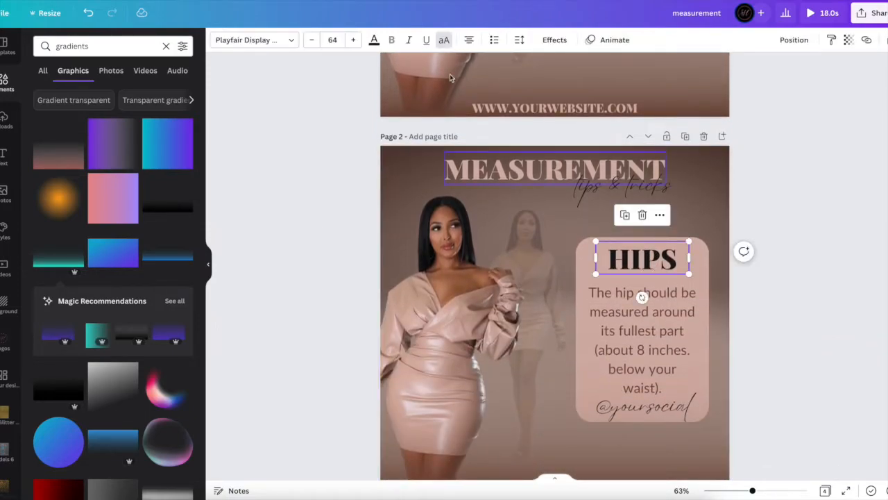
pyautogui.click(333, 40)
pyautogui.click(337, 163)
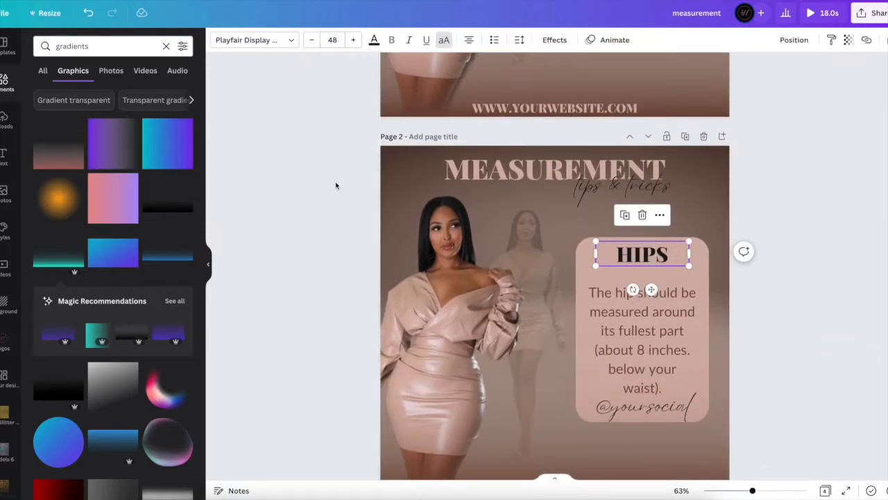
pyautogui.click(318, 232)
pyautogui.moveTo(639, 253); pyautogui.dragTo(636, 257)
# Check the font size of page 1's body text, set page 2's body text to size 28 and centre it in the panel
pyautogui.click(635, 318)
pyautogui.scroll(5, 634, 317)
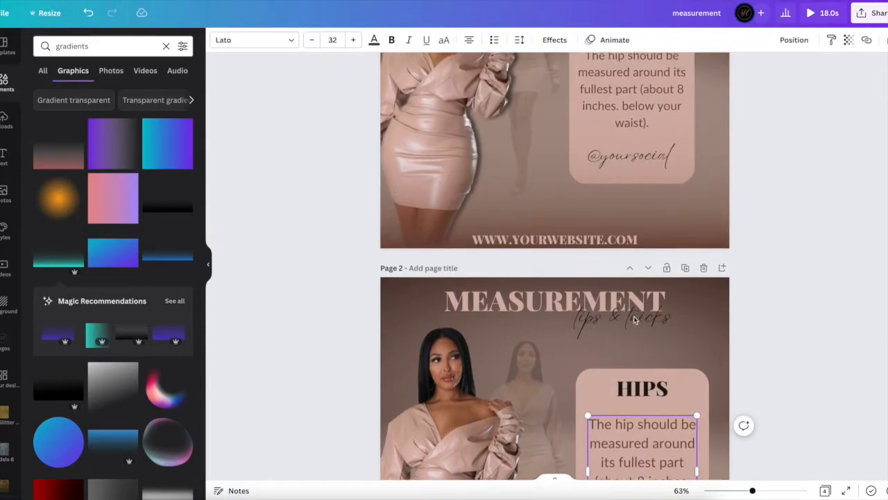
pyautogui.click(623, 186)
pyautogui.scroll(-5, 623, 186)
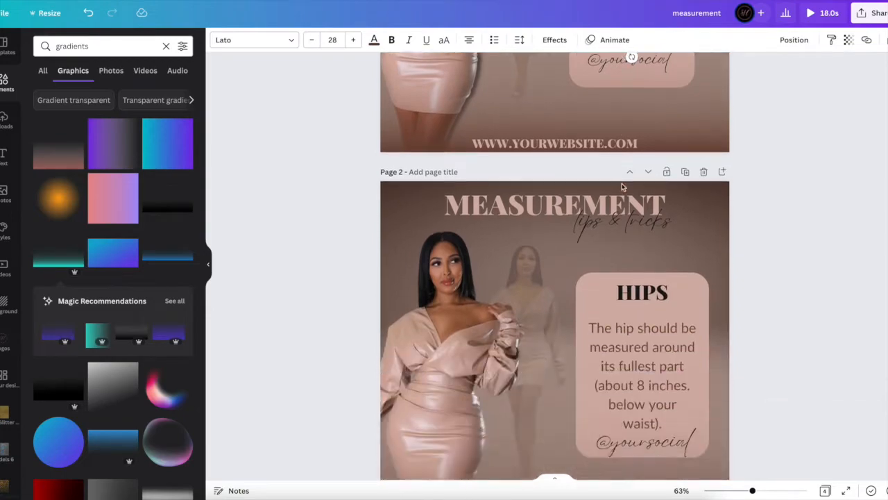
pyautogui.click(617, 142)
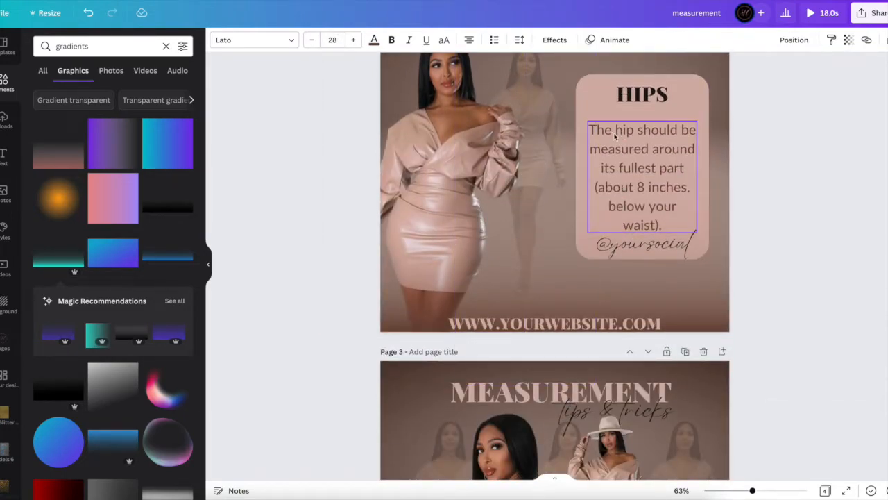
pyautogui.click(336, 38)
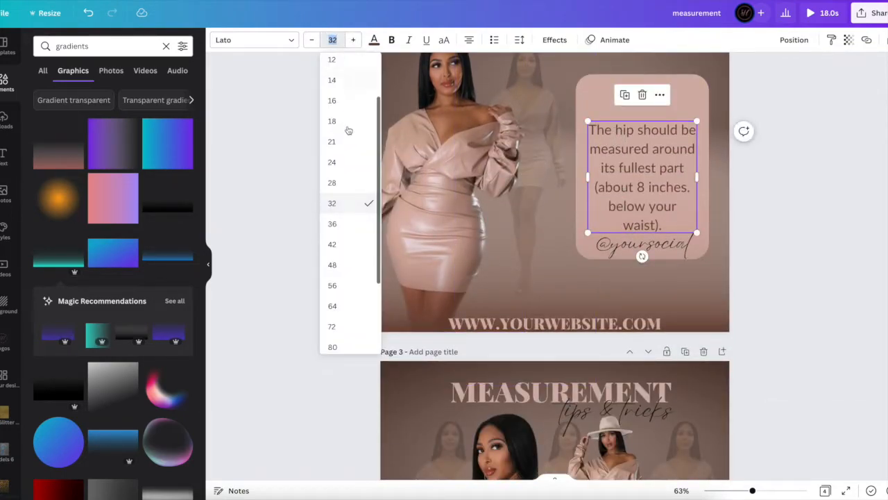
pyautogui.click(346, 182)
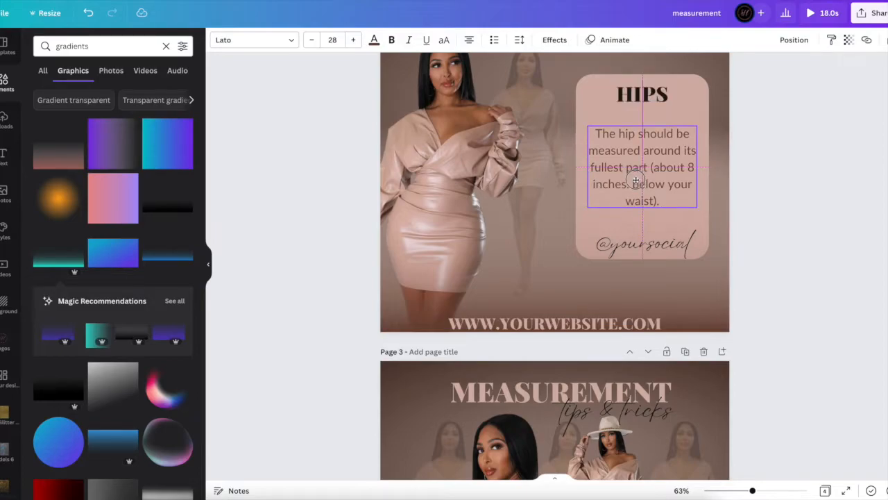
pyautogui.click(852, 164)
pyautogui.click(668, 103)
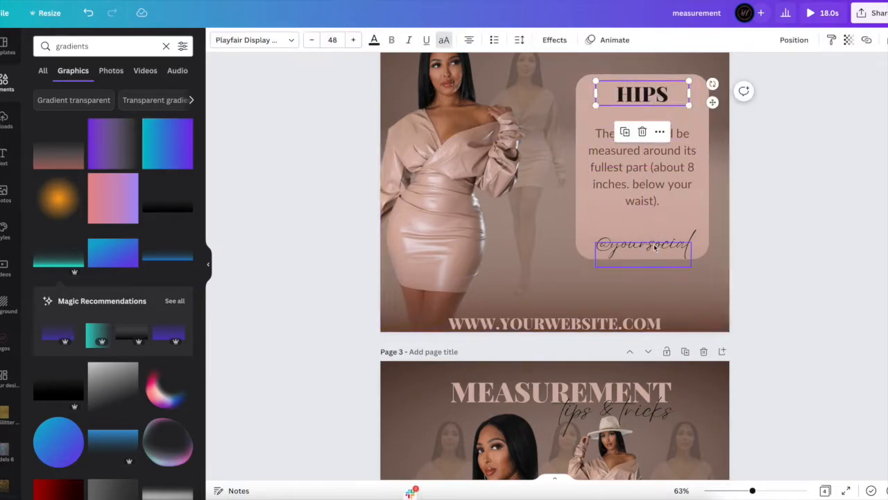
pyautogui.moveTo(655, 243); pyautogui.dragTo(654, 236)
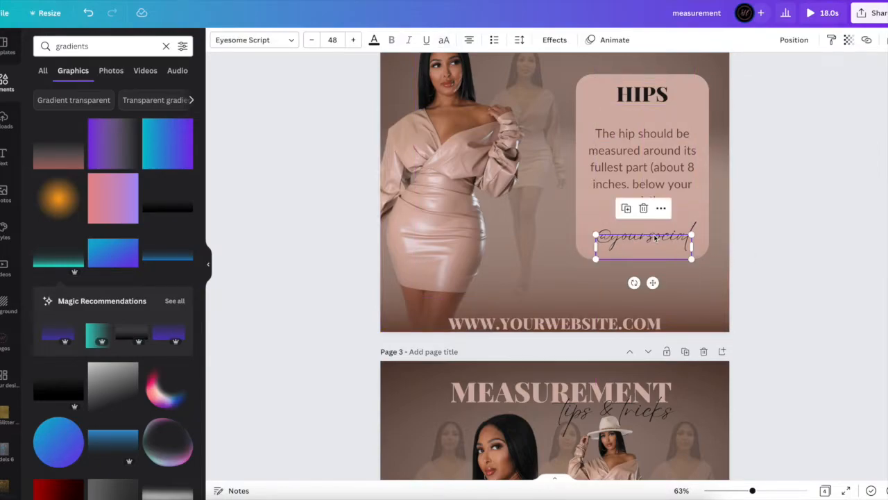
pyautogui.click(791, 192)
# Add a Drop shadow to page 2's model cutout, set its direction to Right and apply it
pyautogui.scroll(3, 790, 193)
pyautogui.scroll(3, 791, 194)
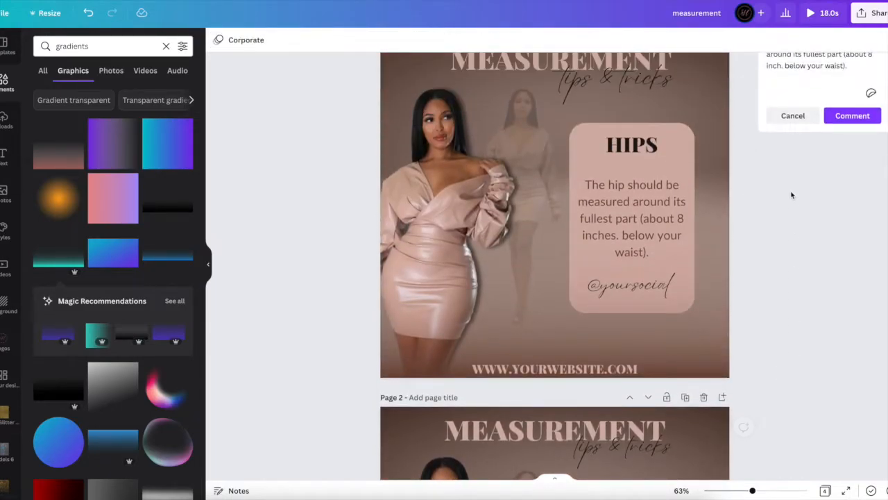
pyautogui.scroll(-5, 791, 193)
pyautogui.click(429, 220)
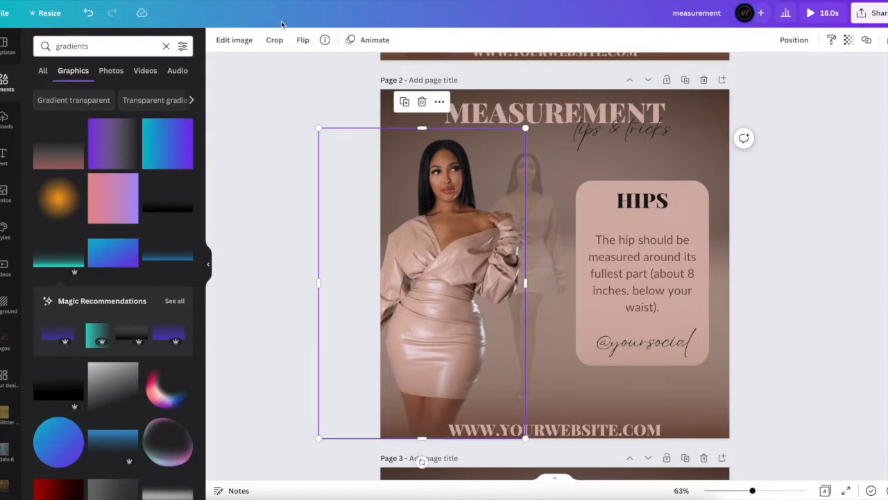
pyautogui.click(235, 41)
pyautogui.click(119, 136)
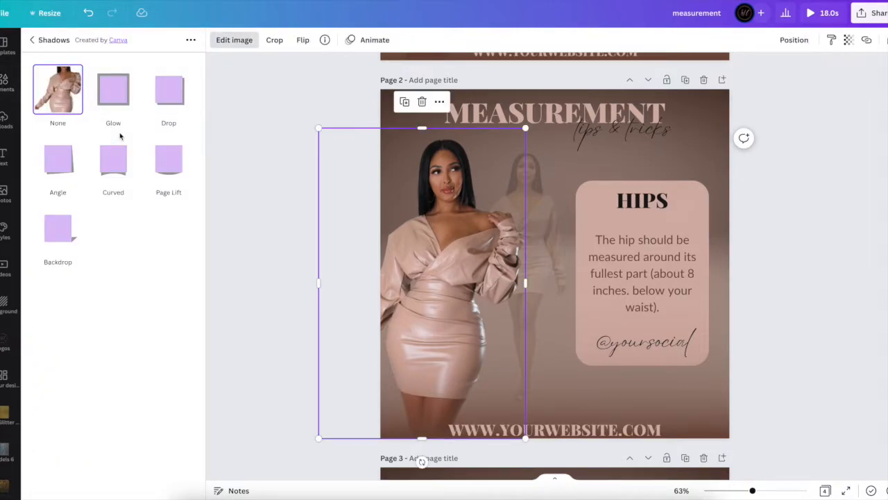
pyautogui.click(169, 90)
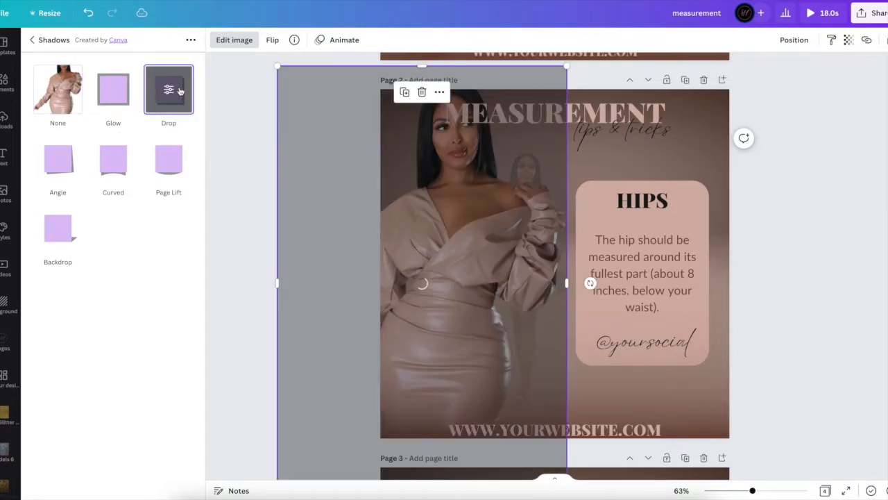
pyautogui.click(179, 91)
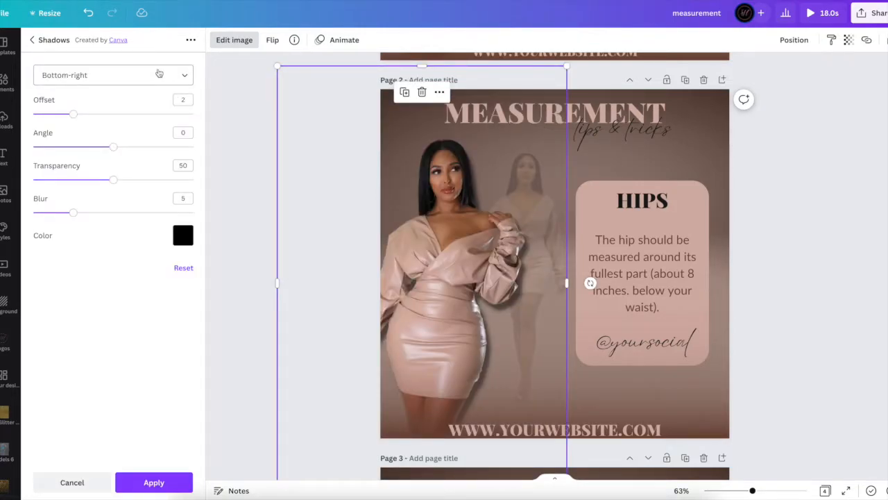
pyautogui.click(159, 76)
pyautogui.click(89, 151)
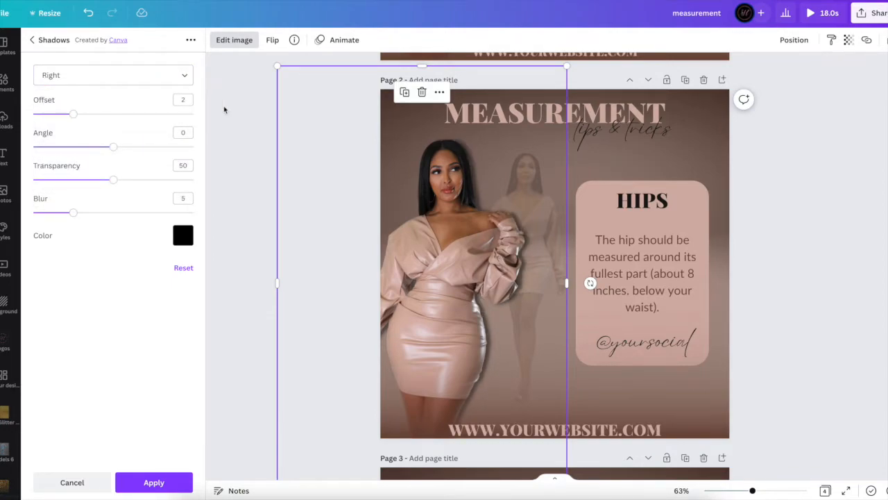
pyautogui.click(143, 492)
pyautogui.click(238, 402)
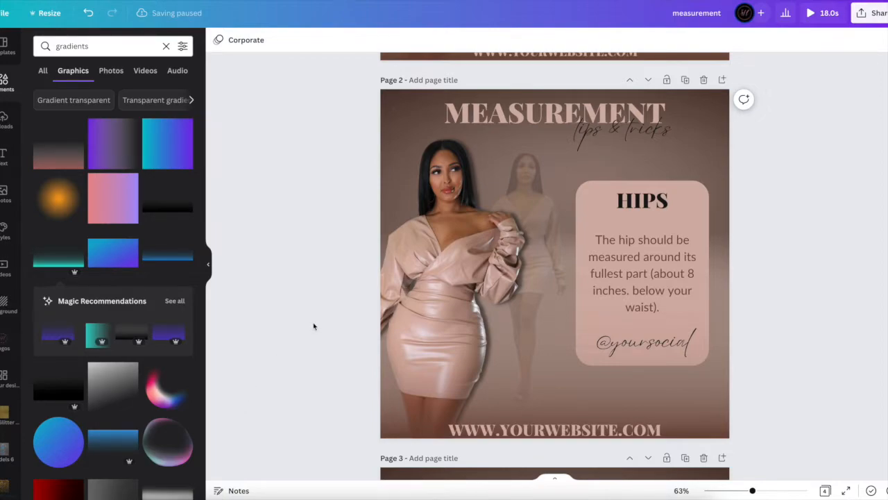
# Duplicate page 2 and move the copy one page down so it follows the WAIST page
pyautogui.scroll(-5, 313, 325)
pyautogui.scroll(-1, 313, 326)
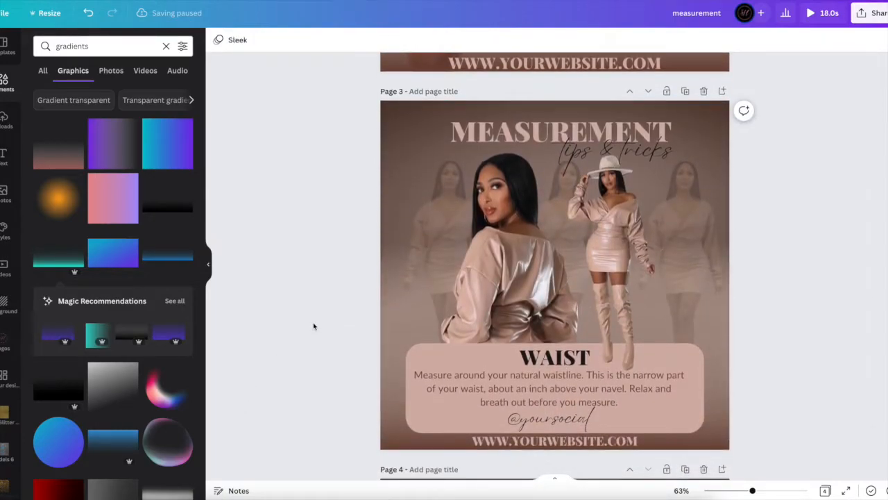
pyautogui.scroll(5, 313, 326)
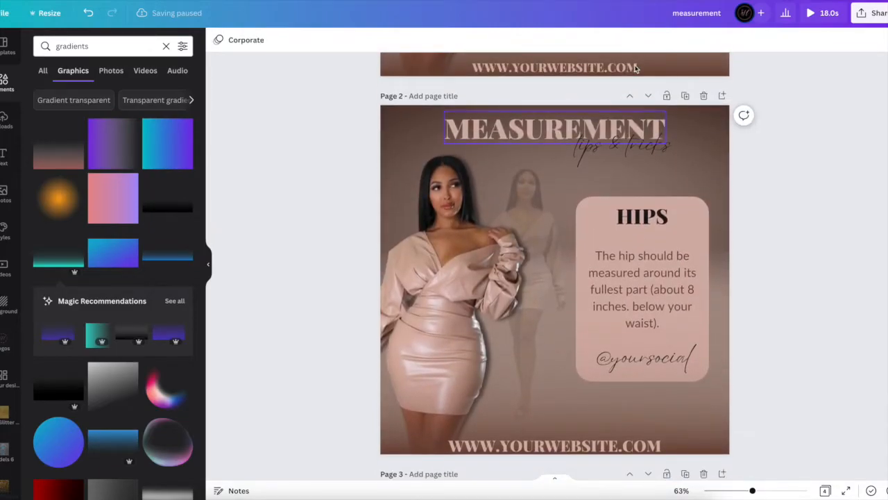
pyautogui.click(686, 96)
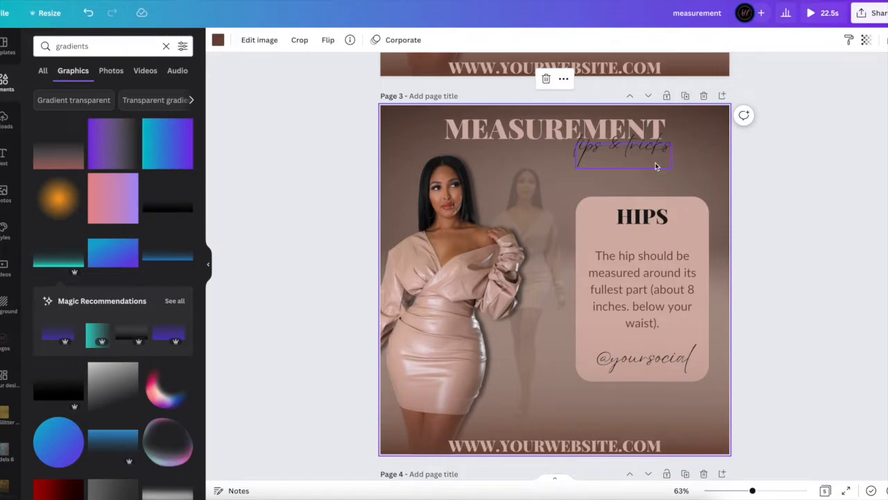
pyautogui.scroll(3, 655, 166)
pyautogui.scroll(-5, 655, 167)
pyautogui.scroll(-4, 655, 167)
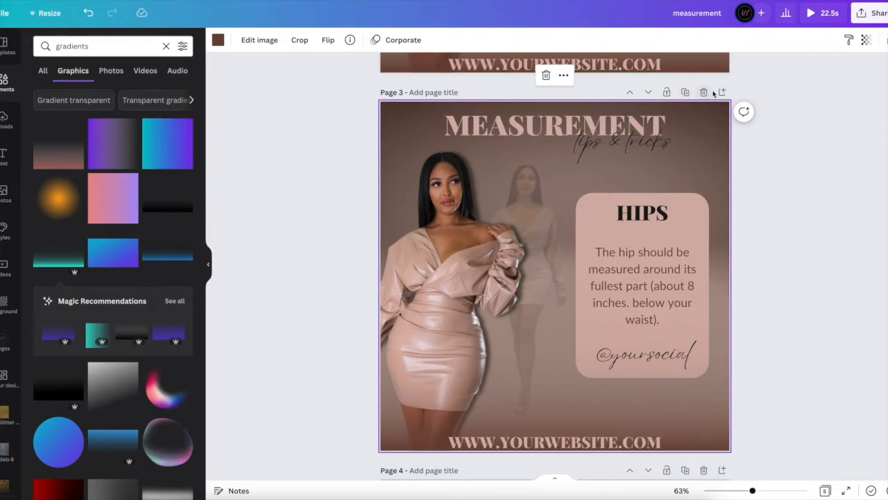
pyautogui.click(649, 94)
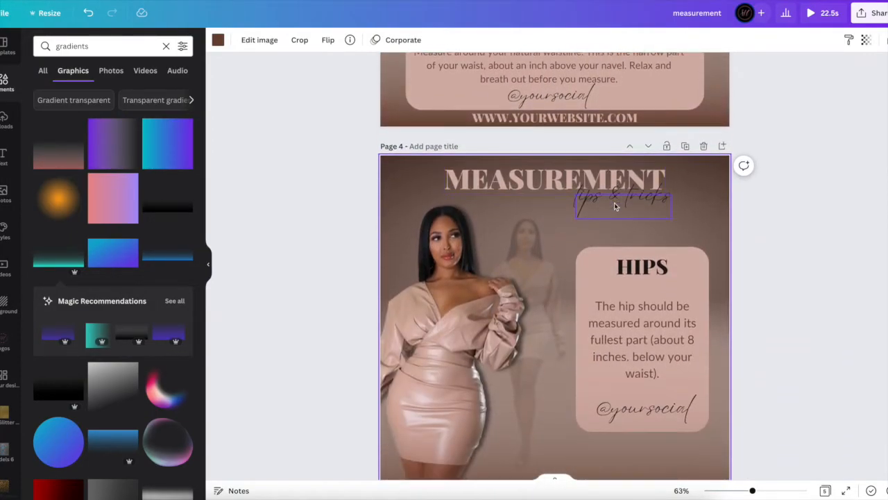
# Compare the duplicated page 4 with the WAIST page 3 and delete the large model cutout from page 4
pyautogui.scroll(5, 614, 206)
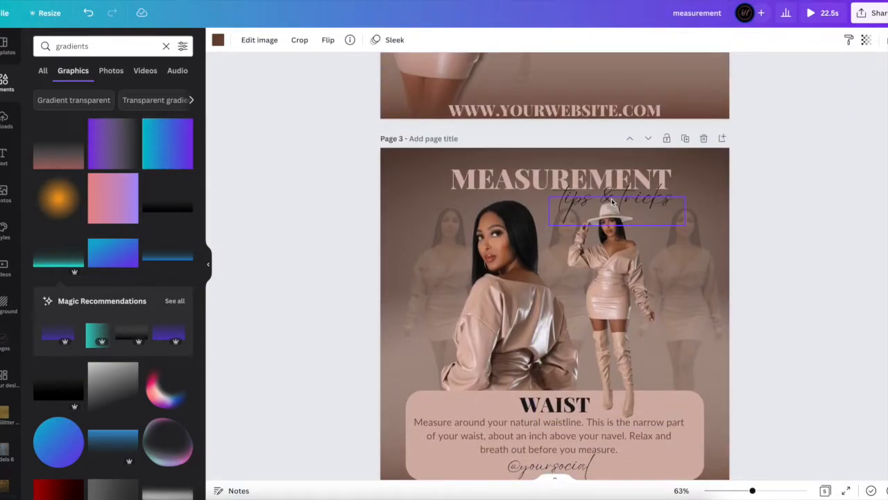
pyautogui.scroll(-5, 612, 202)
pyautogui.scroll(1, 612, 202)
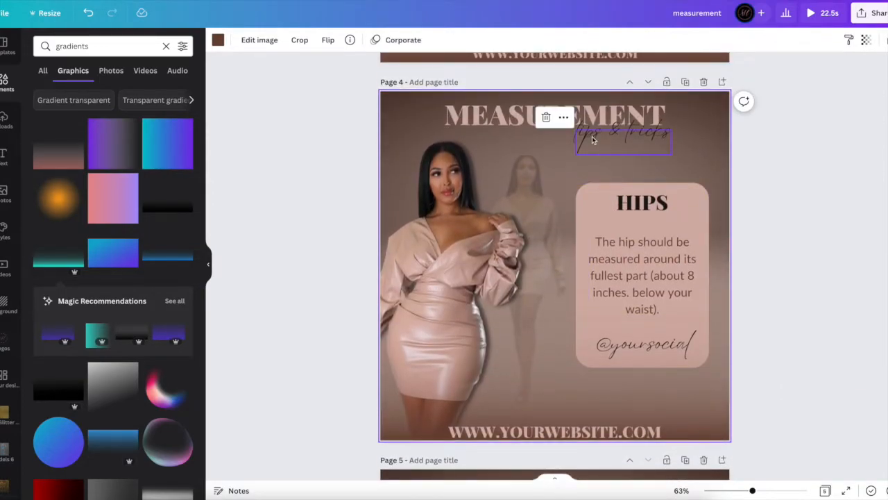
pyautogui.scroll(5, 592, 140)
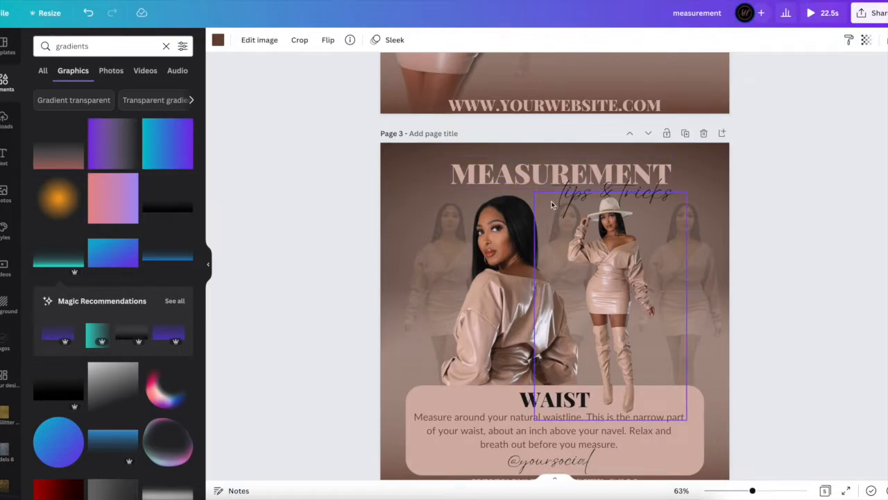
pyautogui.scroll(-5, 545, 206)
pyautogui.click(548, 254)
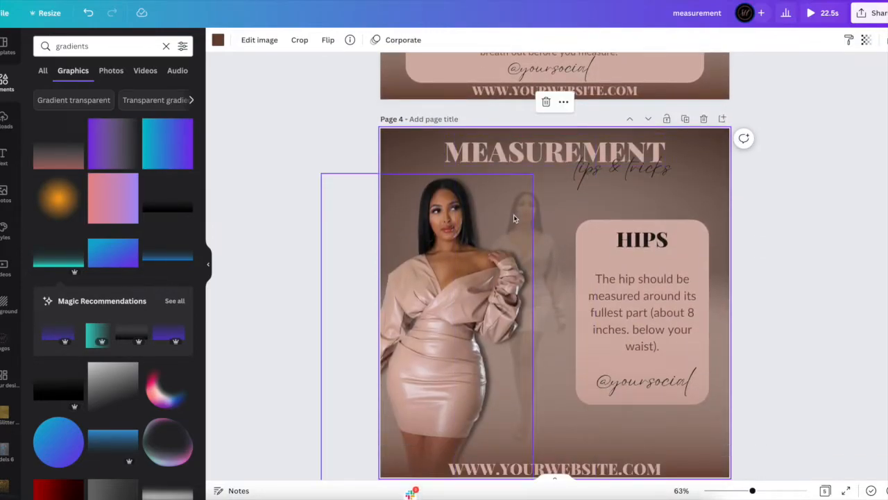
pyautogui.click(472, 235)
pyautogui.press('Delete')
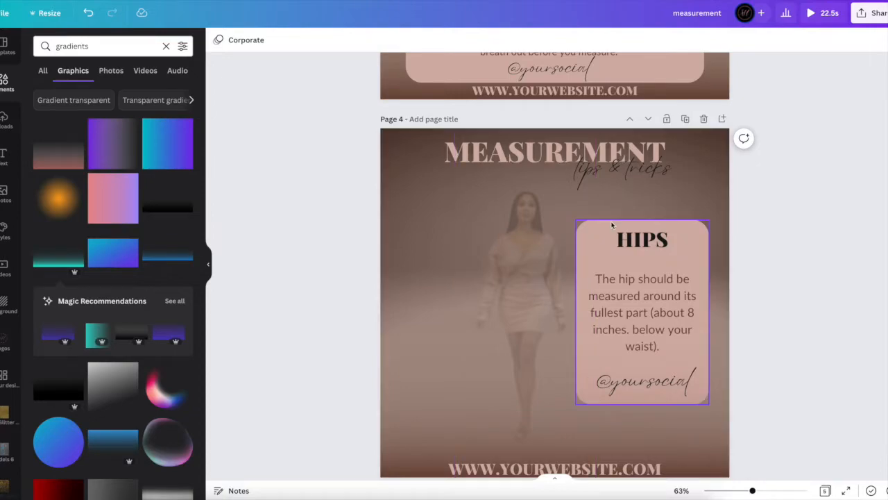
# Widen page 4's pink panel across almost the full page width and shorten it by lowering its upper edge
pyautogui.scroll(-2, 587, 278)
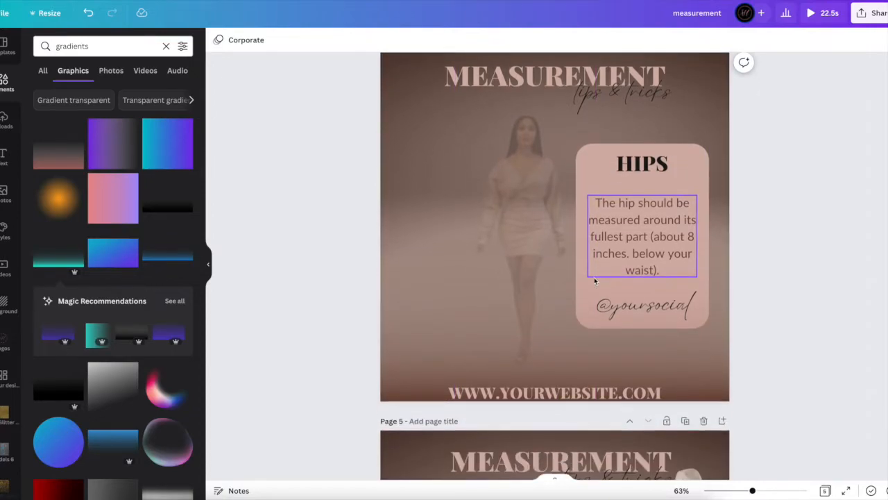
pyautogui.click(578, 194)
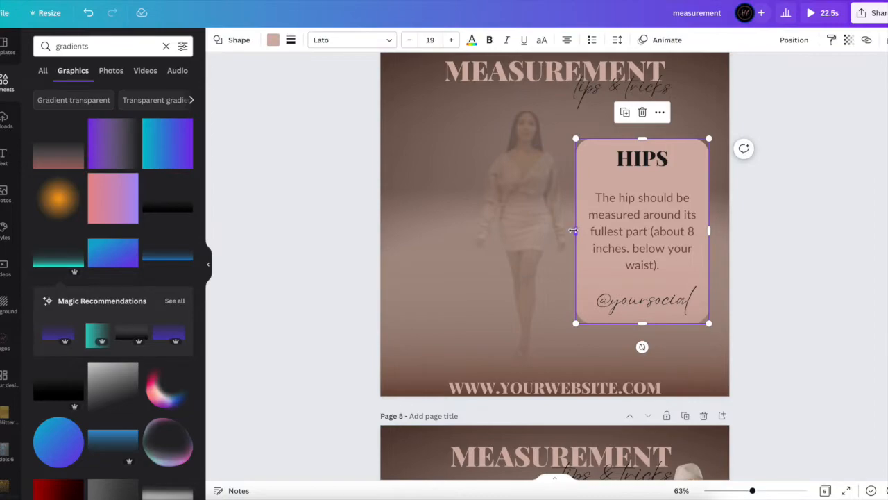
pyautogui.moveTo(575, 231); pyautogui.dragTo(422, 255)
pyautogui.moveTo(402, 258); pyautogui.dragTo(404, 258)
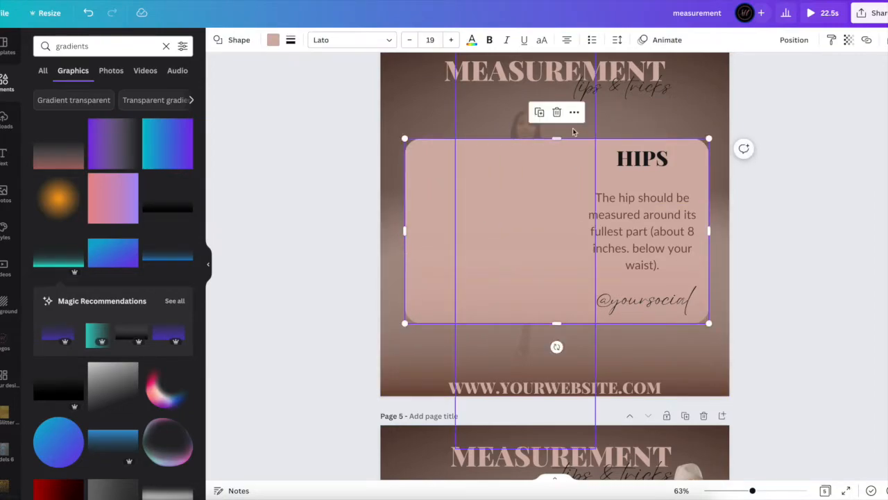
pyautogui.moveTo(559, 139); pyautogui.dragTo(559, 203)
# Bring page 4's pink panel to the front, above the gradient
pyautogui.moveTo(551, 254)
pyautogui.mouseDown()
pyautogui.moveTo(550, 301)
pyautogui.moveTo(549, 254)
pyautogui.mouseUp()
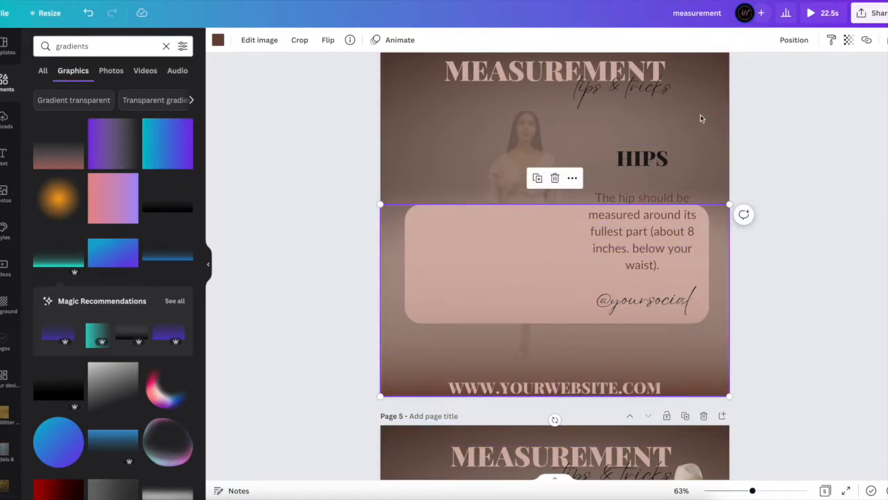
pyautogui.moveTo(553, 283); pyautogui.dragTo(551, 311)
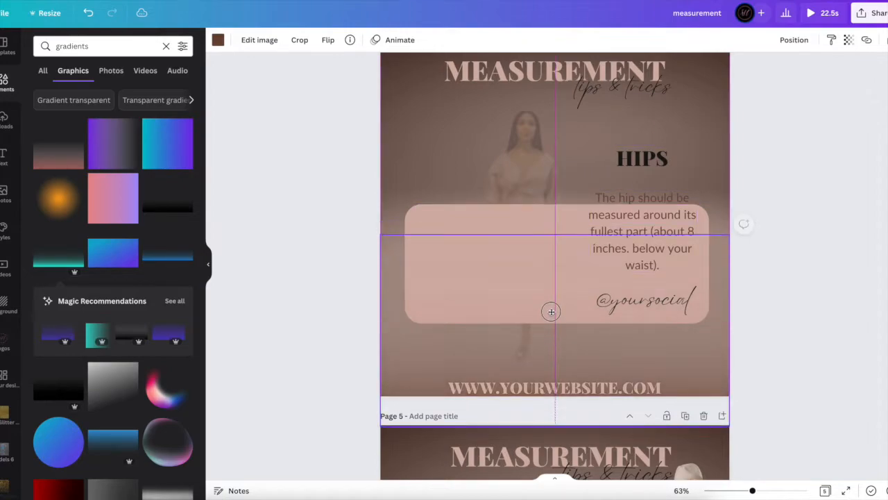
pyautogui.click(521, 220)
pyautogui.click(794, 40)
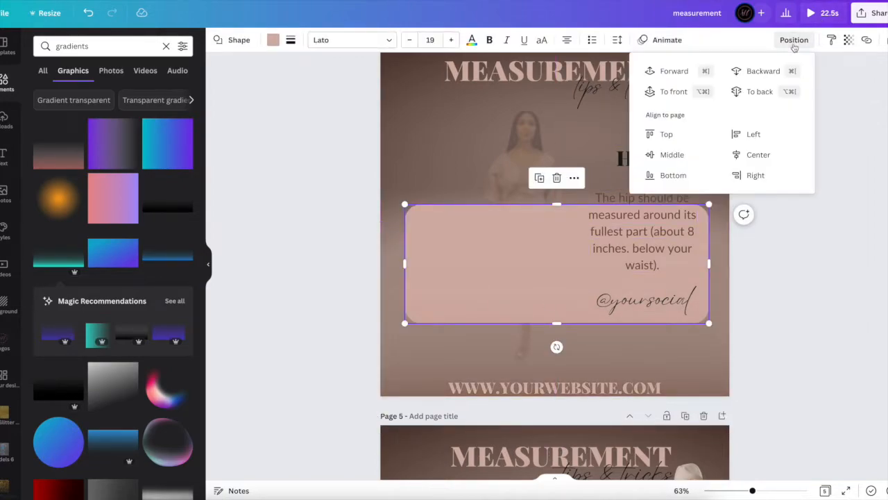
pyautogui.click(673, 92)
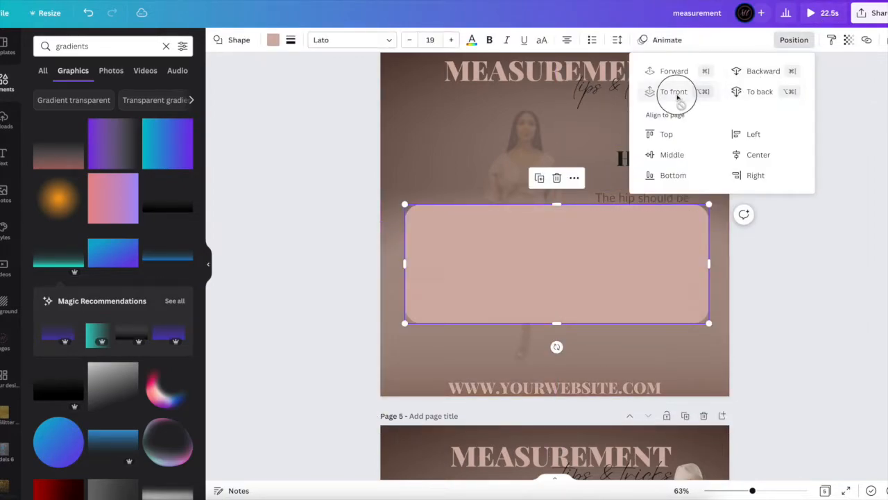
# Move page 4's pink panel down, horizontally centred just above the website text
pyautogui.click(766, 278)
pyautogui.moveTo(387, 359); pyautogui.dragTo(386, 321)
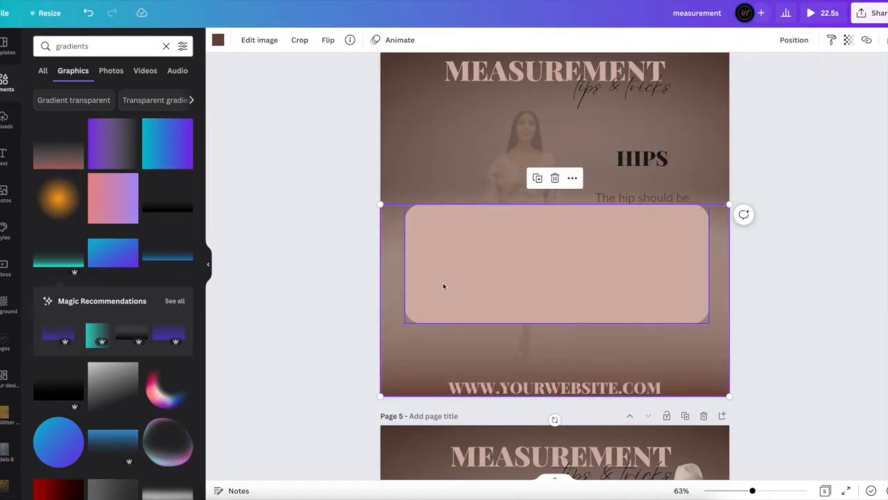
pyautogui.click(336, 324)
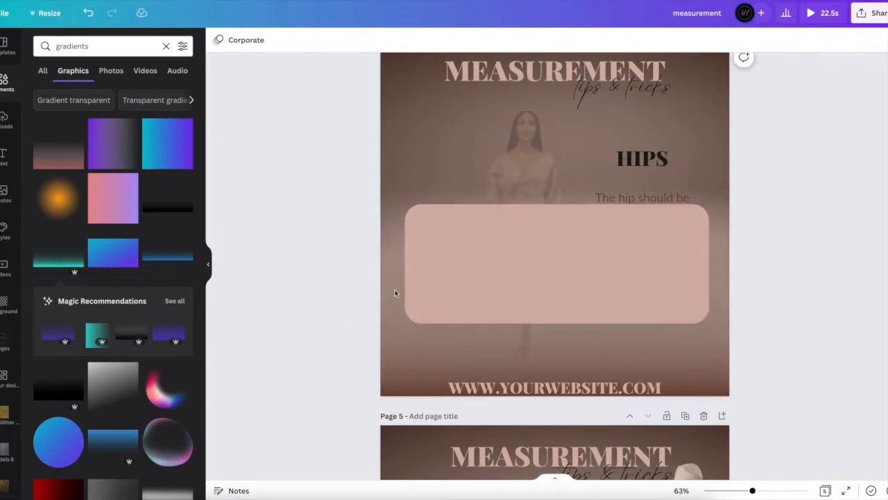
pyautogui.click(469, 272)
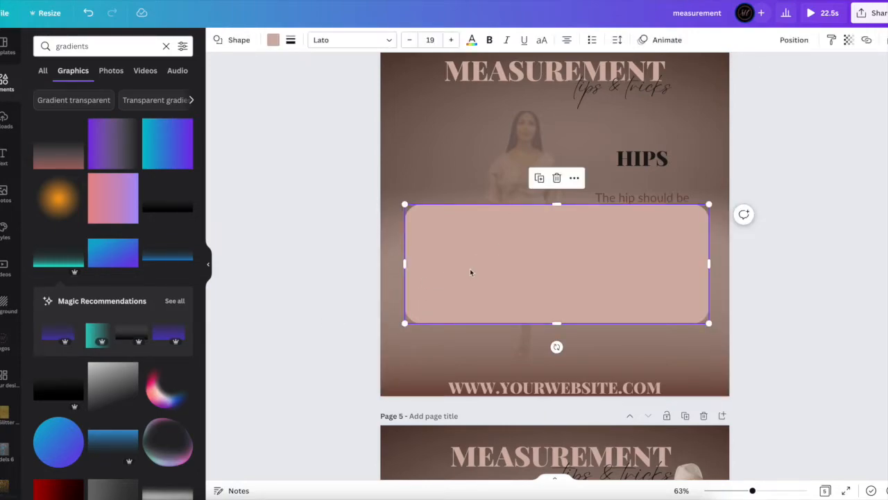
pyautogui.moveTo(470, 272); pyautogui.dragTo(469, 313)
# Bring page 4's body text to the front and move it onto the middle of the pink panel
pyautogui.click(655, 211)
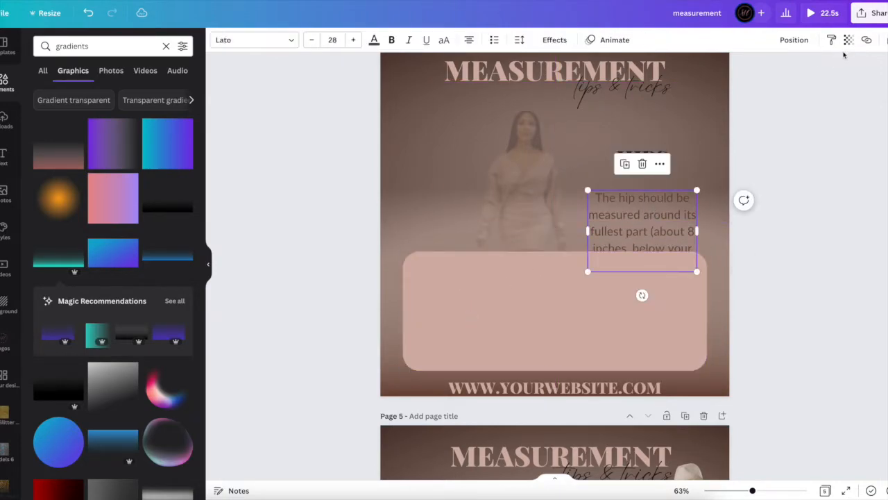
pyautogui.click(792, 38)
pyautogui.click(672, 91)
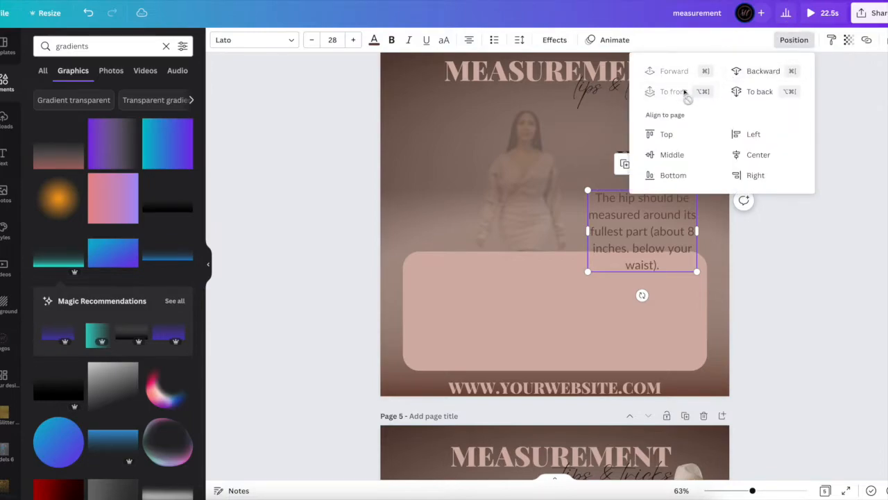
pyautogui.moveTo(638, 208); pyautogui.dragTo(531, 312)
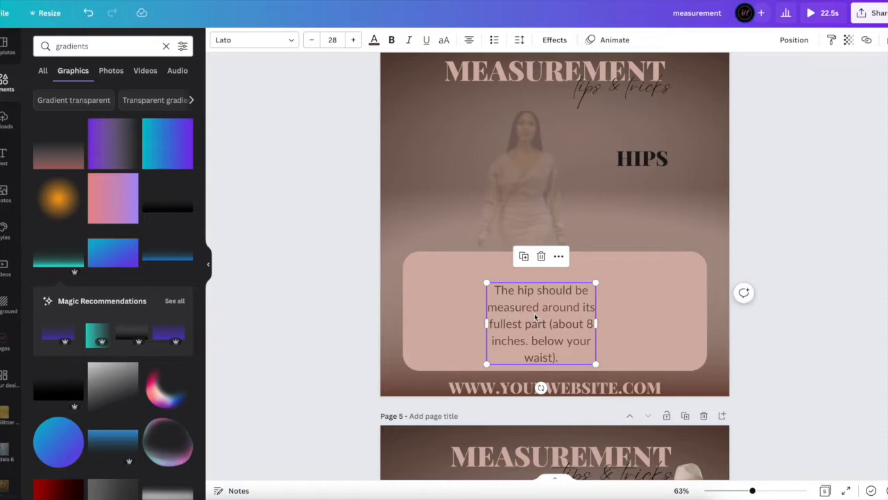
# Replace page 4's body text with page 3's waist text, "Measure around your natural waistline" through "Relax and breath out before you measure."
pyautogui.scroll(5, 534, 316)
pyautogui.doubleClick(525, 291)
pyautogui.click(524, 291)
pyautogui.hotkey('ctrl', 'a')
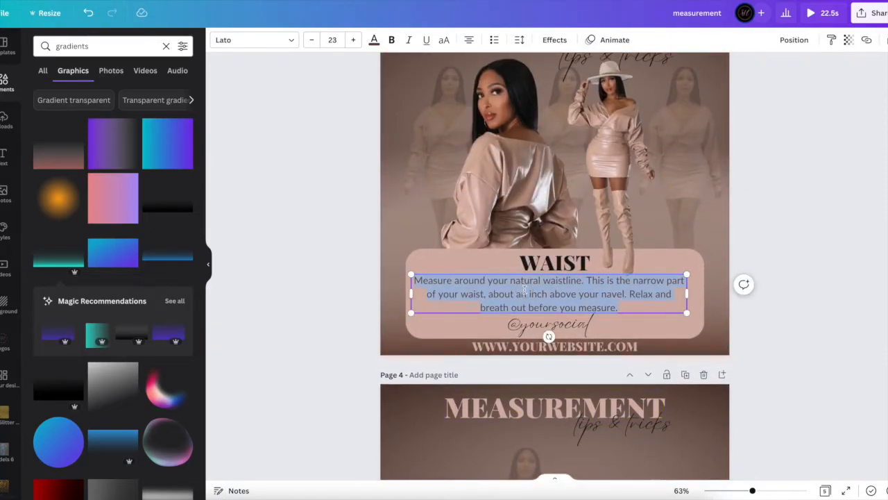
pyautogui.scroll(-5, 524, 290)
pyautogui.click(524, 289)
pyautogui.doubleClick(527, 286)
pyautogui.write('Measure around your natural waistline. This is the narrow part of your waist, about an inch above your navel. Breathe out before you measure.')
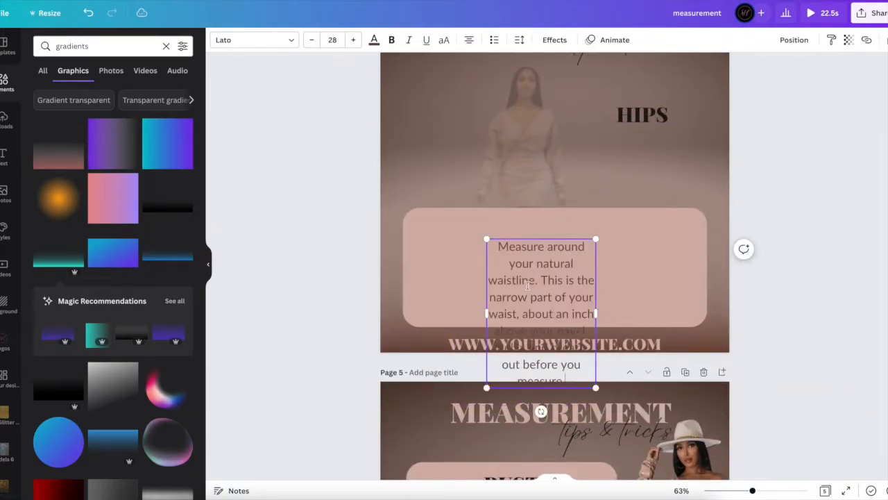
# Widen page 4's body text box so the text wraps to three lines, and centre it in the pink panel
pyautogui.moveTo(600, 314); pyautogui.dragTo(707, 299)
pyautogui.click(321, 316)
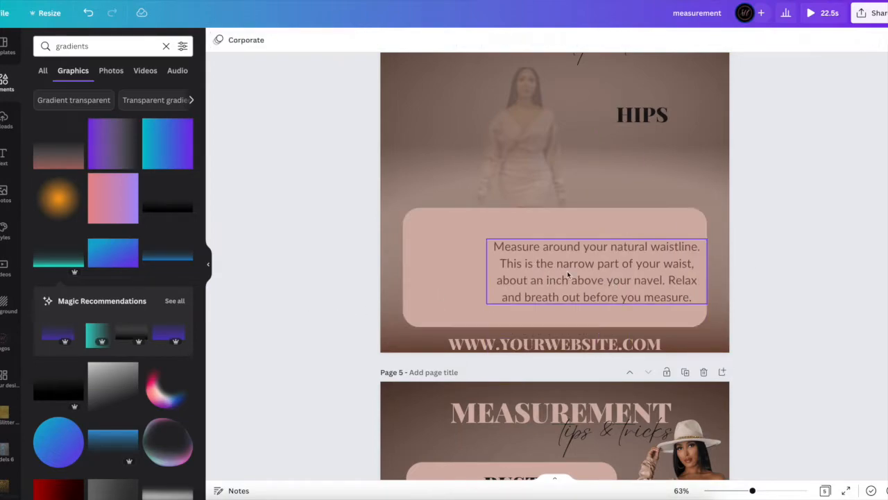
pyautogui.click(498, 271)
pyautogui.moveTo(486, 271); pyautogui.dragTo(415, 270)
pyautogui.moveTo(520, 258); pyautogui.dragTo(514, 274)
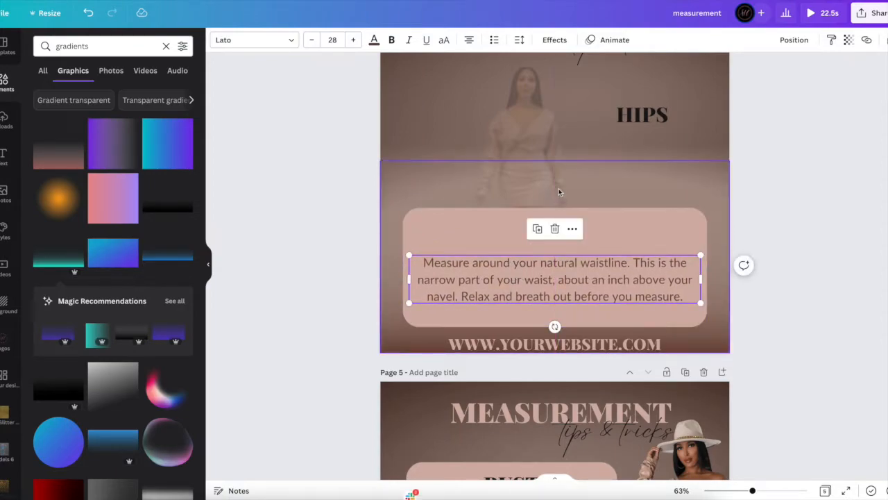
pyautogui.moveTo(502, 235); pyautogui.dragTo(453, 146)
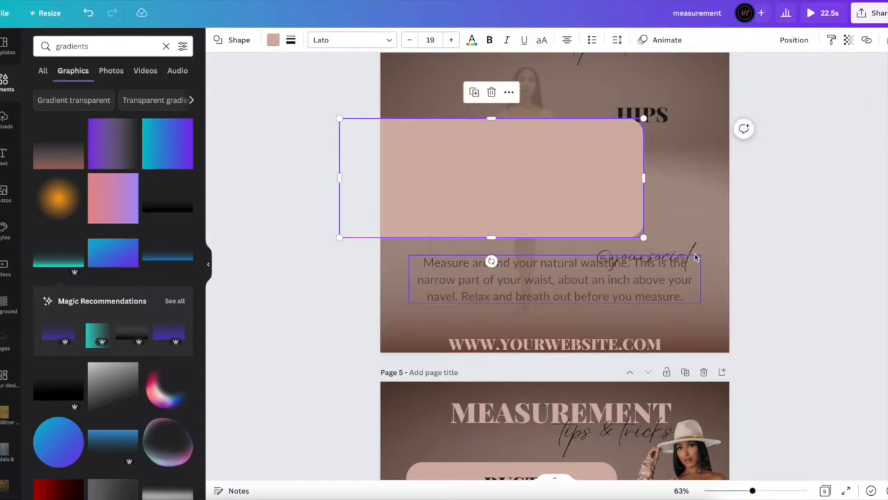
pyautogui.moveTo(702, 247); pyautogui.dragTo(626, 252)
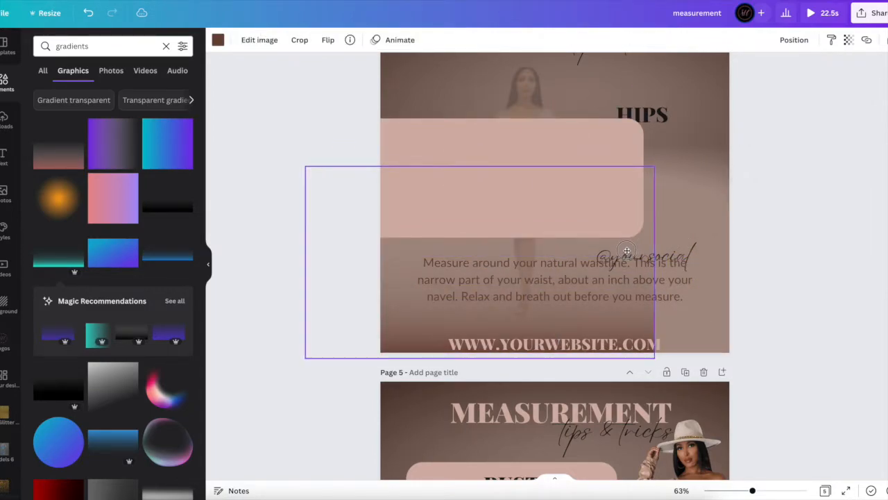
pyautogui.click(698, 247)
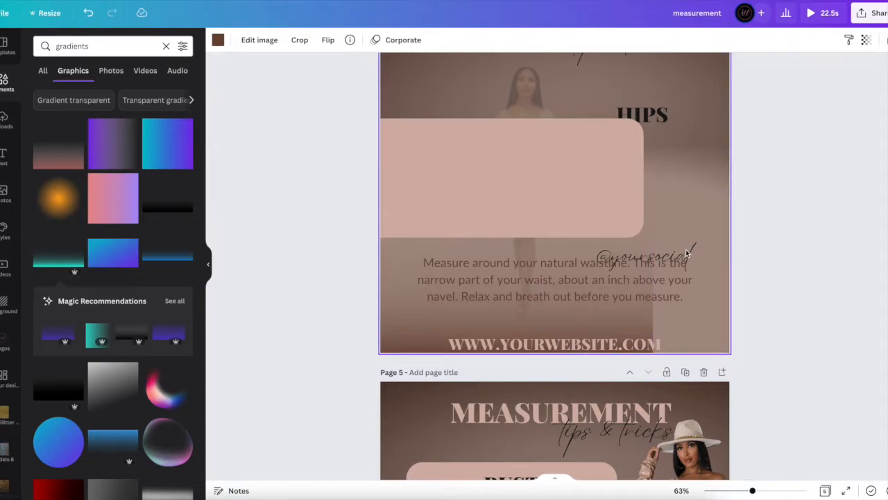
pyautogui.moveTo(588, 235); pyautogui.dragTo(564, 229)
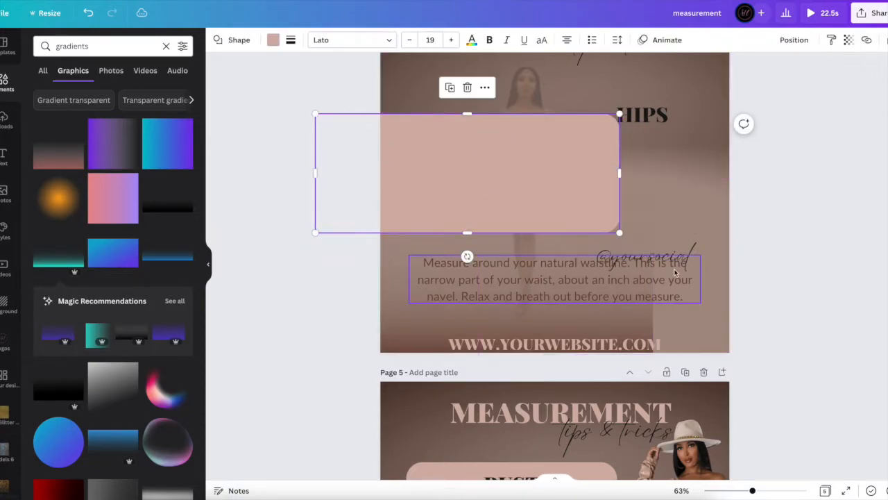
pyautogui.click(679, 280)
pyautogui.moveTo(679, 280); pyautogui.dragTo(662, 293)
pyautogui.click(679, 255)
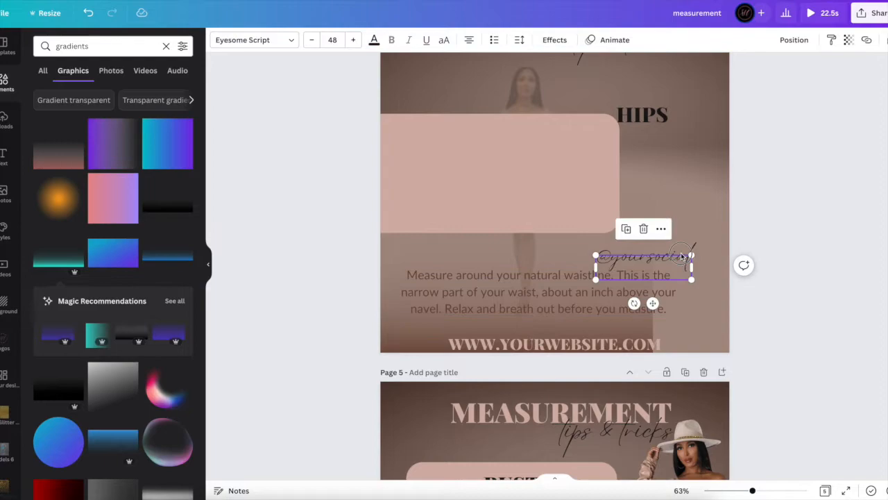
pyautogui.click(786, 44)
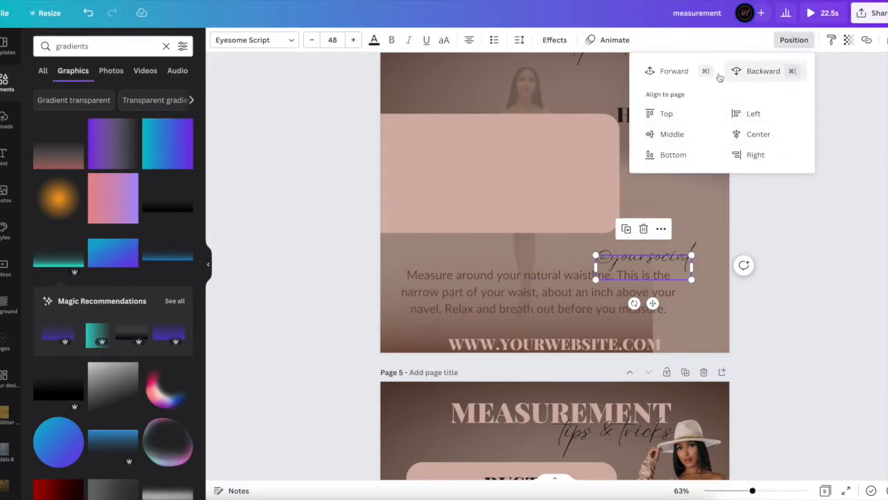
pyautogui.click(679, 81)
pyautogui.click(787, 214)
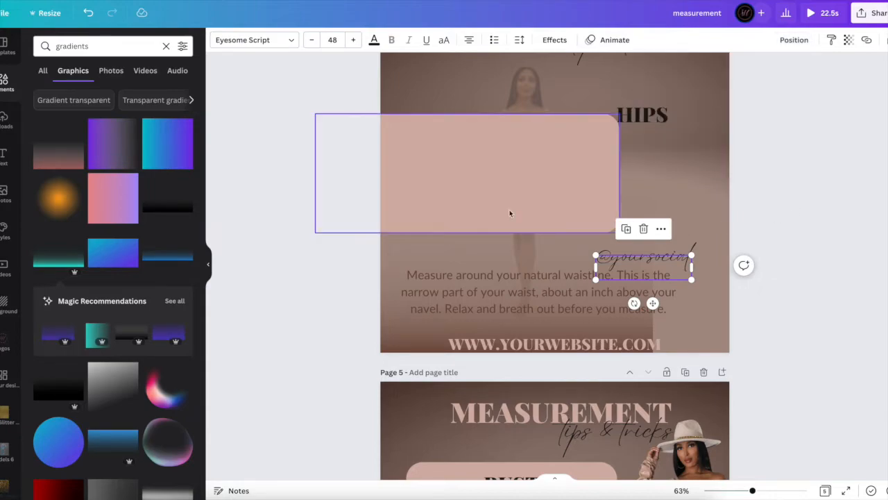
# Return the pink panel to page 4's lower half and realign the dark gradient with the page's side and lower edges
pyautogui.click(495, 192)
pyautogui.moveTo(496, 192); pyautogui.dragTo(561, 252)
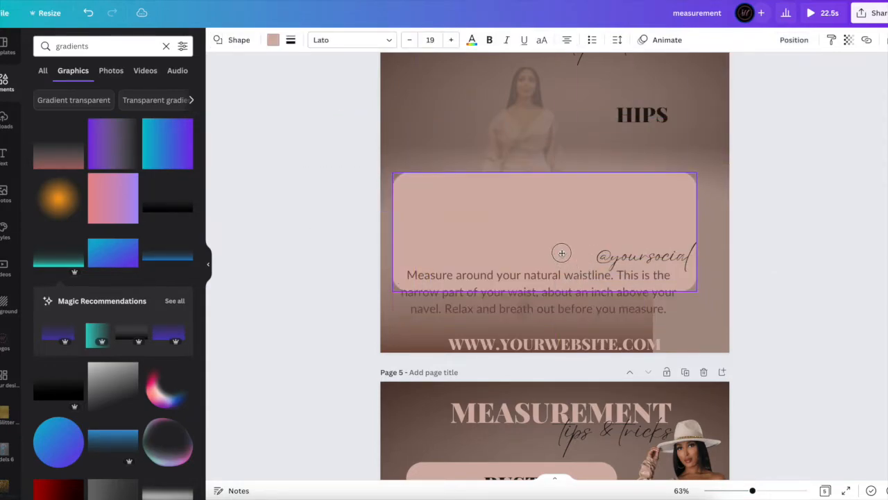
pyautogui.moveTo(417, 327); pyautogui.dragTo(479, 326)
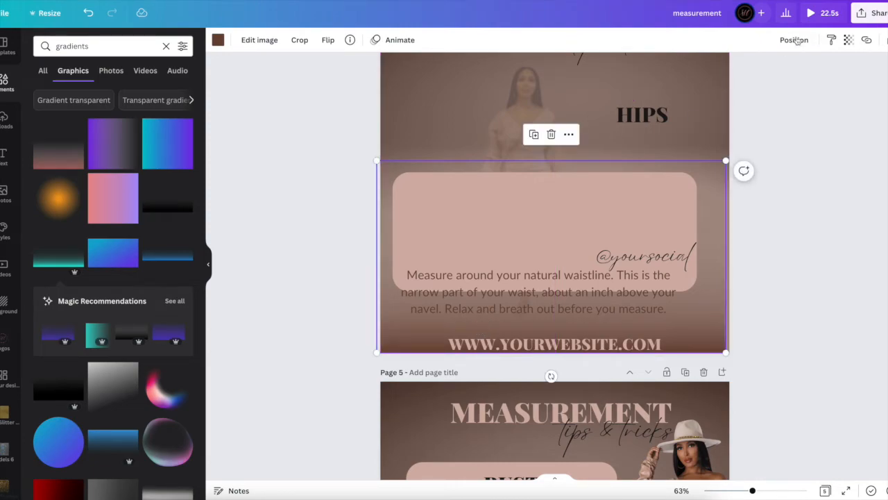
pyautogui.moveTo(719, 222); pyautogui.dragTo(722, 221)
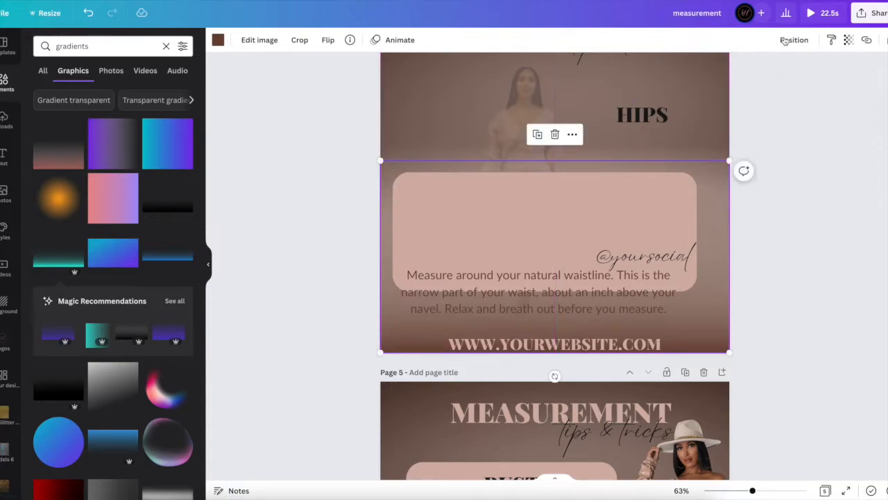
pyautogui.click(794, 40)
pyautogui.click(745, 92)
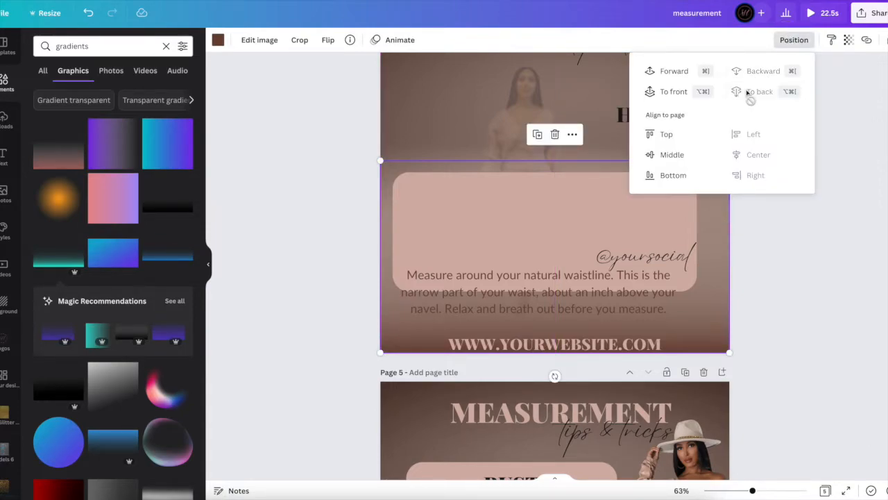
pyautogui.click(886, 40)
pyautogui.click(859, 165)
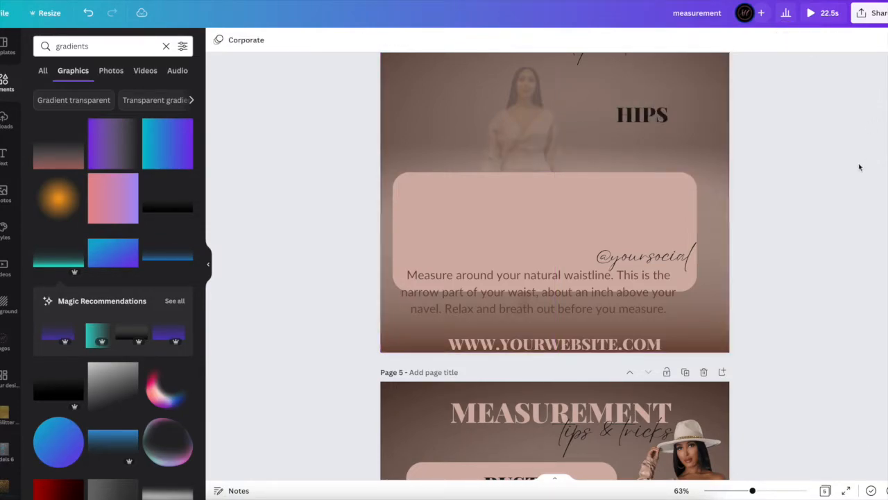
# Centre the pink panel and body text just above the website text, and shorten the panel to about 313 px high
pyautogui.moveTo(514, 242); pyautogui.dragTo(530, 280)
pyautogui.click(520, 290)
pyautogui.moveTo(644, 251)
pyautogui.mouseDown()
pyautogui.moveTo(572, 287)
pyautogui.moveTo(643, 250)
pyautogui.mouseUp()
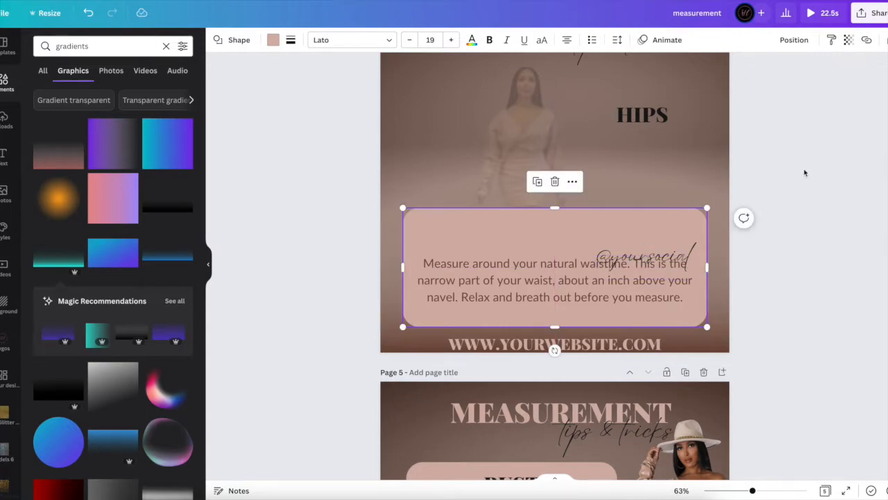
pyautogui.scroll(6, 805, 173)
pyautogui.scroll(-6, 804, 171)
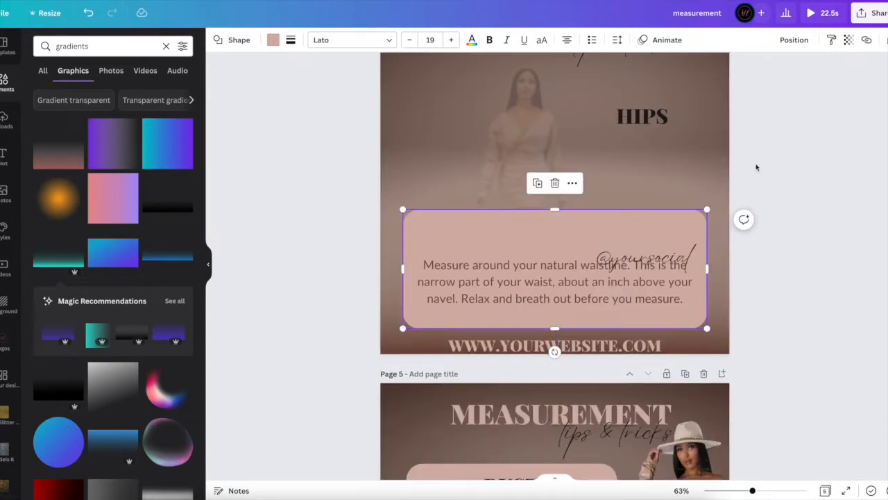
pyautogui.moveTo(556, 206); pyautogui.dragTo(555, 229)
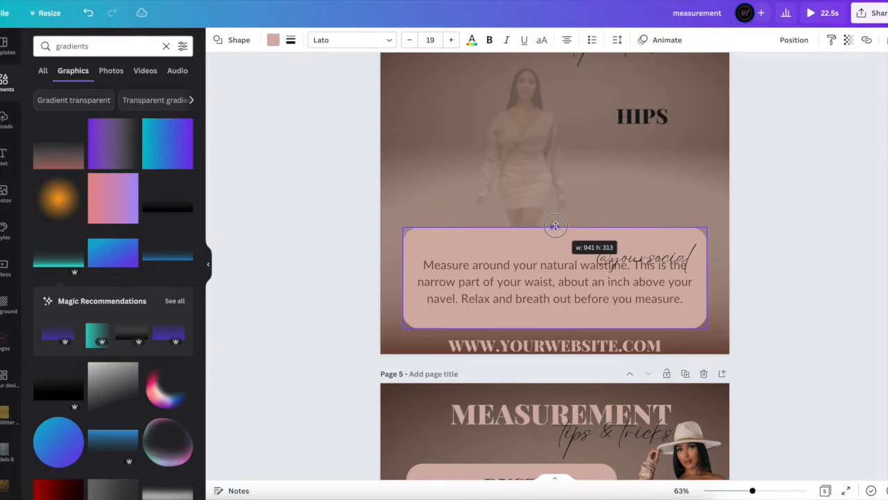
# Check the reference body text's font size and set page 4's body text to the same size, 23
pyautogui.click(516, 296)
pyautogui.scroll(5, 516, 296)
pyautogui.click(494, 203)
pyautogui.scroll(-5, 494, 203)
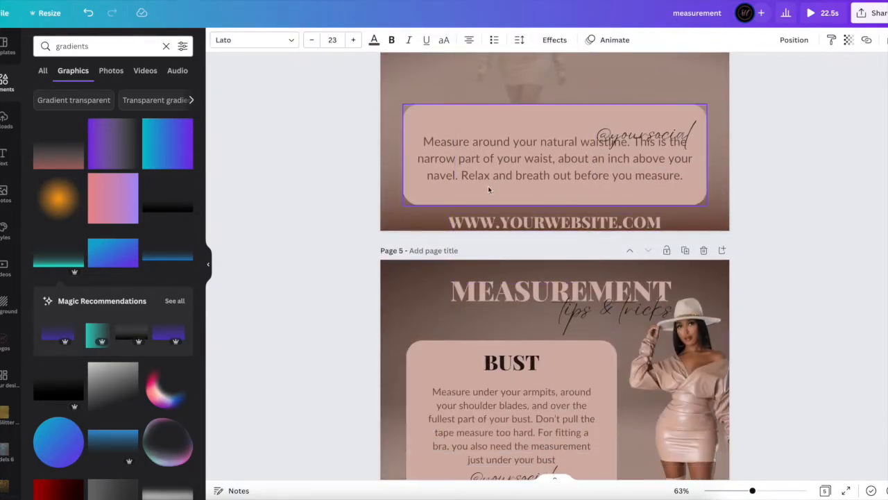
pyautogui.click(483, 167)
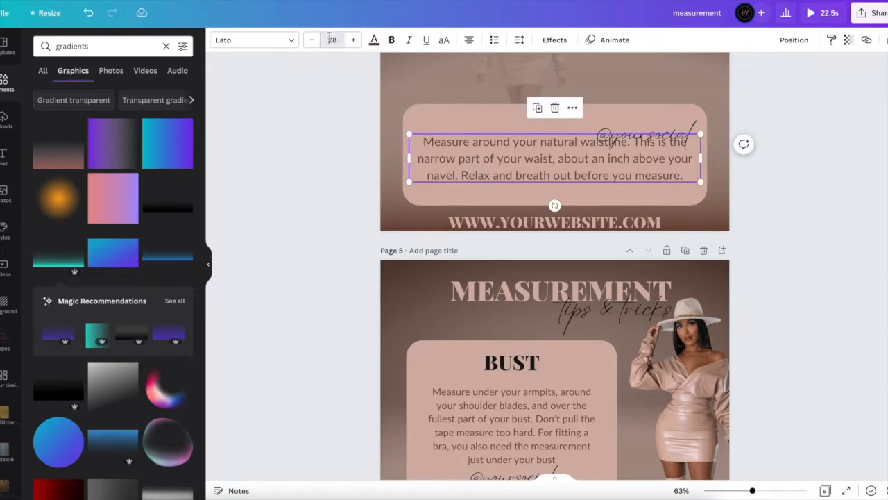
pyautogui.click(331, 40)
pyautogui.write('23')
pyautogui.press('Return')
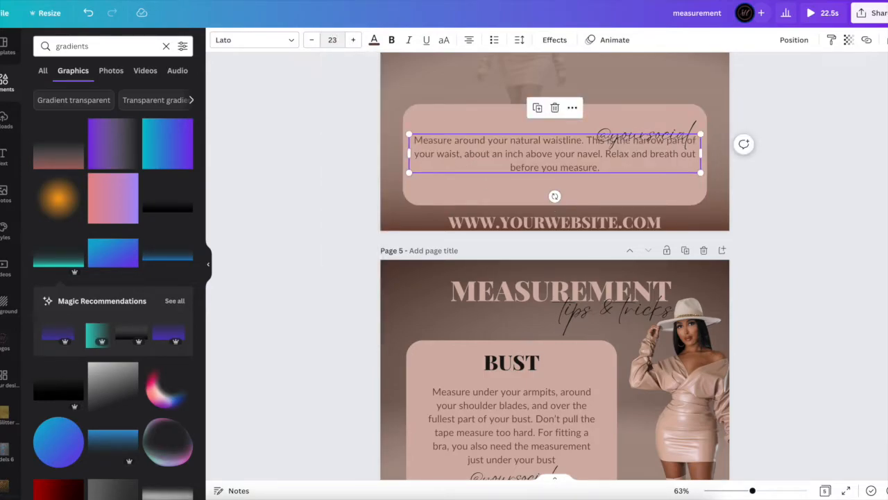
pyautogui.click(301, 266)
pyautogui.click(546, 144)
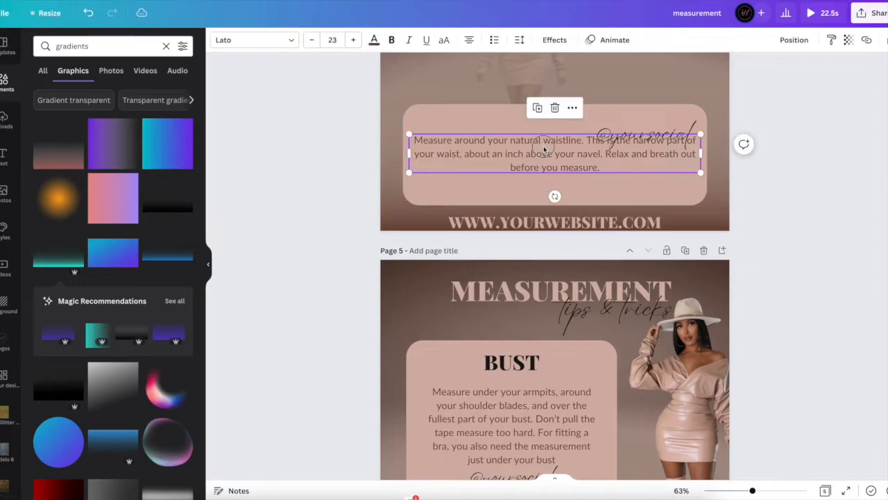
pyautogui.moveTo(546, 144); pyautogui.dragTo(545, 155)
pyautogui.click(627, 134)
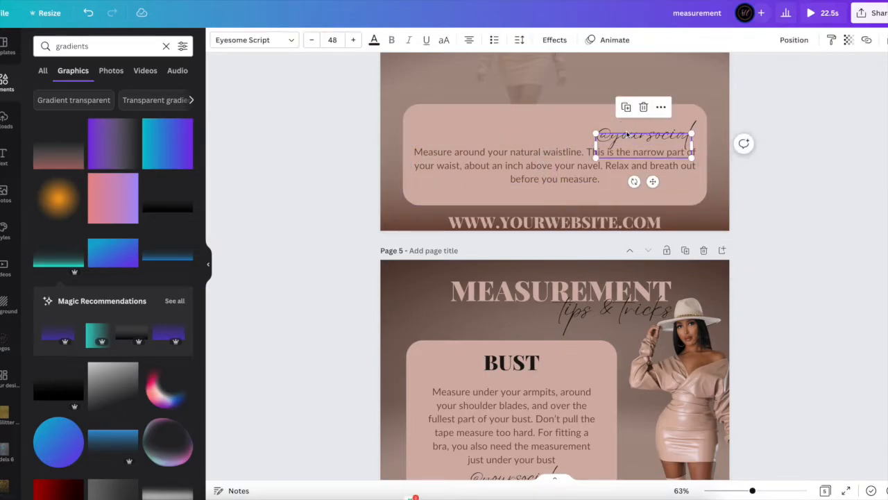
pyautogui.moveTo(628, 141); pyautogui.dragTo(536, 196)
pyautogui.moveTo(505, 163); pyautogui.dragTo(505, 154)
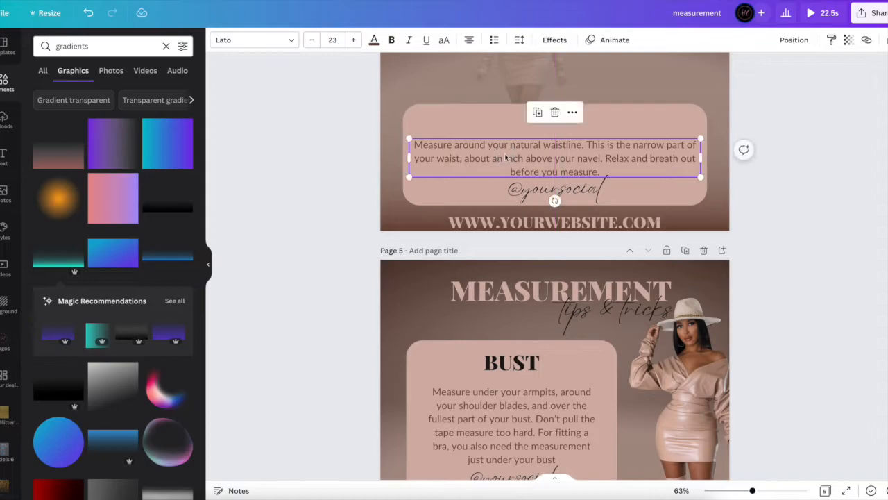
# Move page 4's HIPS heading down to just above the pink panel and try to bring it to the front
pyautogui.scroll(3, 585, 162)
pyautogui.click(631, 183)
pyautogui.moveTo(630, 182); pyautogui.dragTo(553, 258)
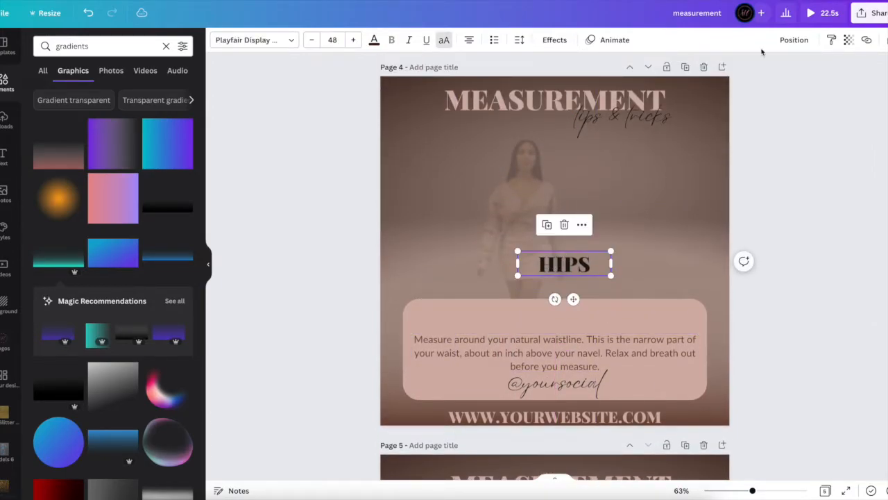
pyautogui.click(784, 42)
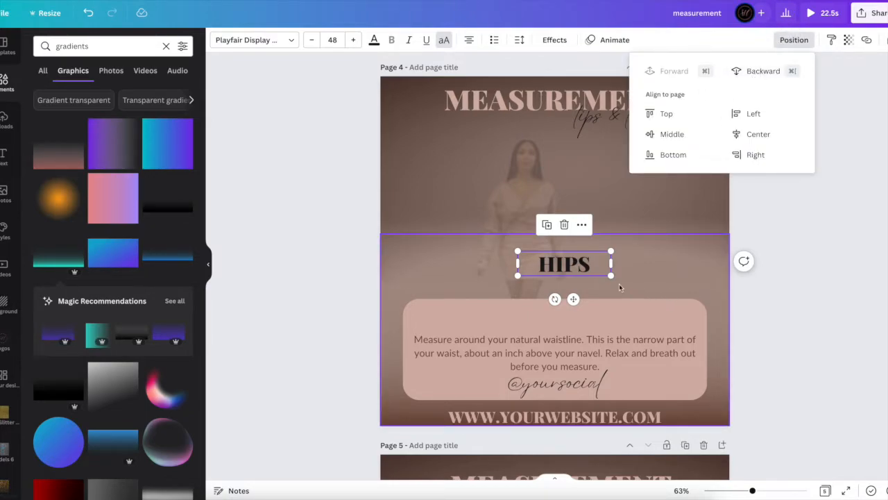
pyautogui.click(816, 249)
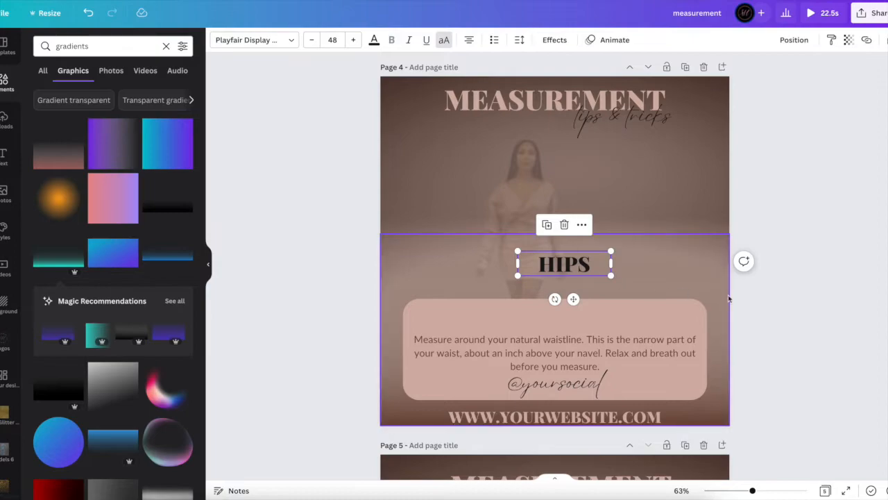
pyautogui.click(794, 286)
pyautogui.click(576, 263)
pyautogui.moveTo(576, 262); pyautogui.dragTo(584, 285)
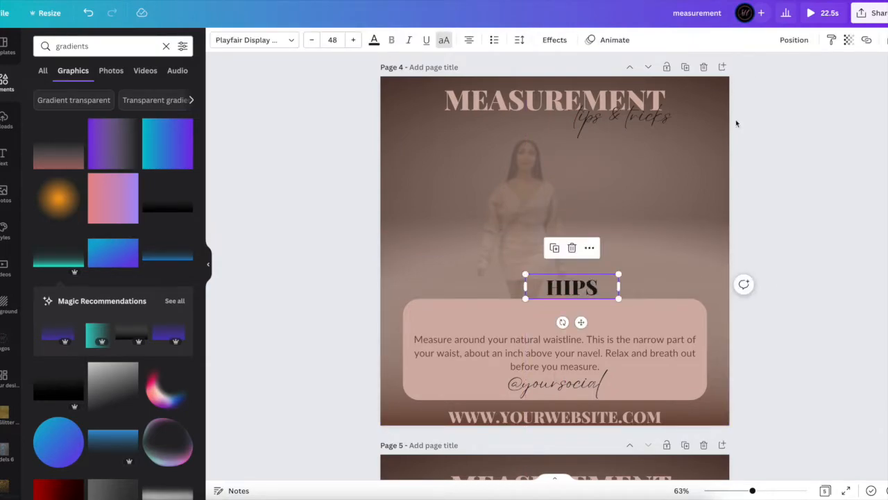
pyautogui.click(790, 40)
pyautogui.click(666, 91)
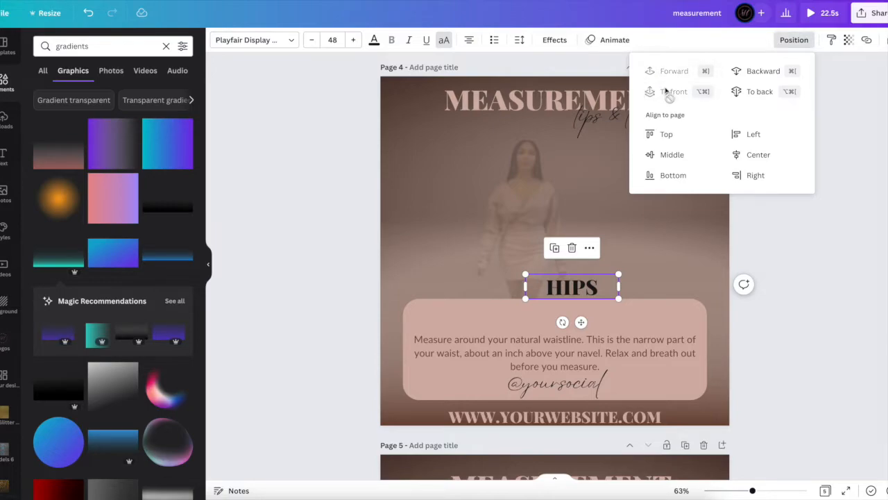
# Change the HIPS heading to "WAIST" and centre it inside the pink panel above the body text
pyautogui.doubleClick(573, 287)
pyautogui.write('WAIST')
pyautogui.click(839, 283)
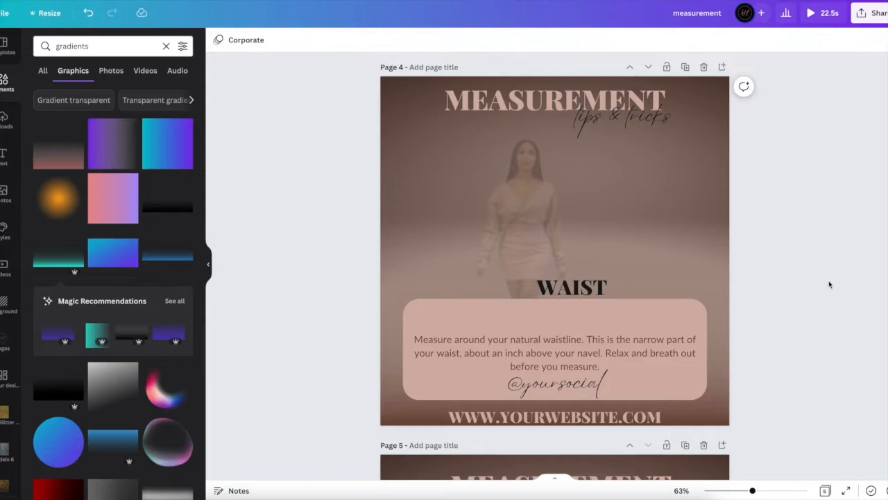
pyautogui.moveTo(566, 291); pyautogui.dragTo(546, 317)
pyautogui.click(829, 206)
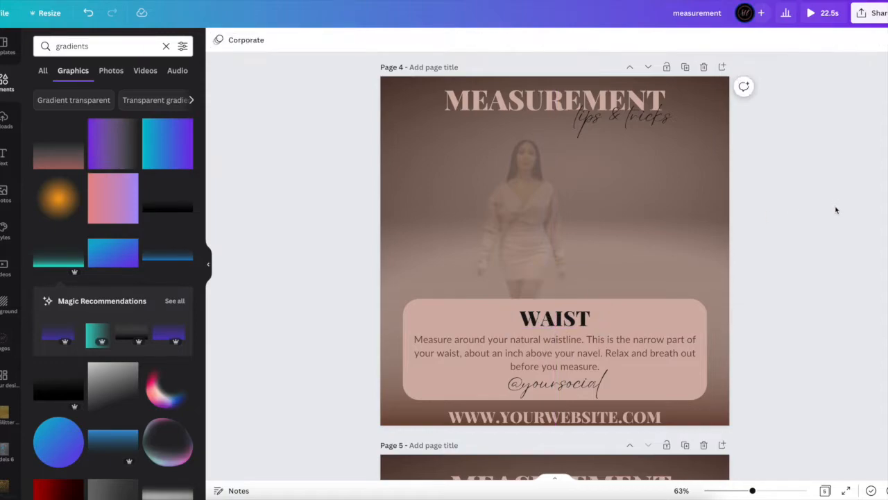
# Compare page 4's layout with page 3's arrangement of models, panel and waist text
pyautogui.scroll(5, 836, 209)
pyautogui.scroll(-1, 836, 209)
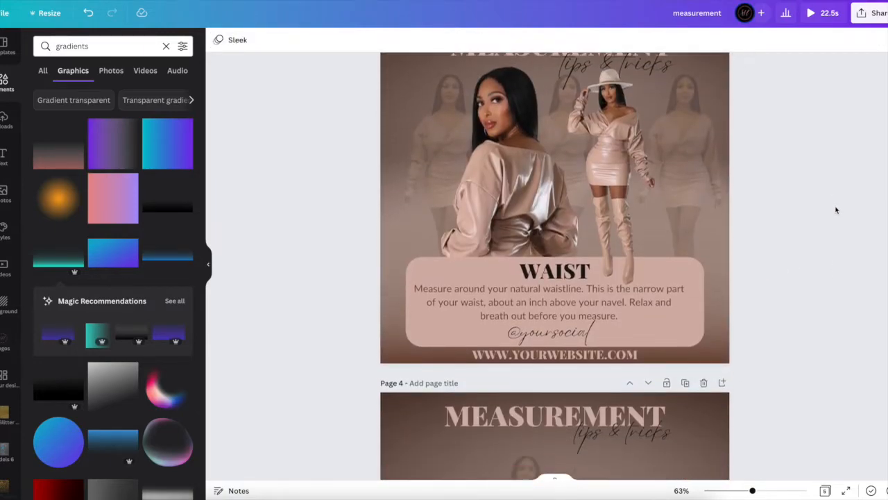
pyautogui.scroll(-4, 836, 209)
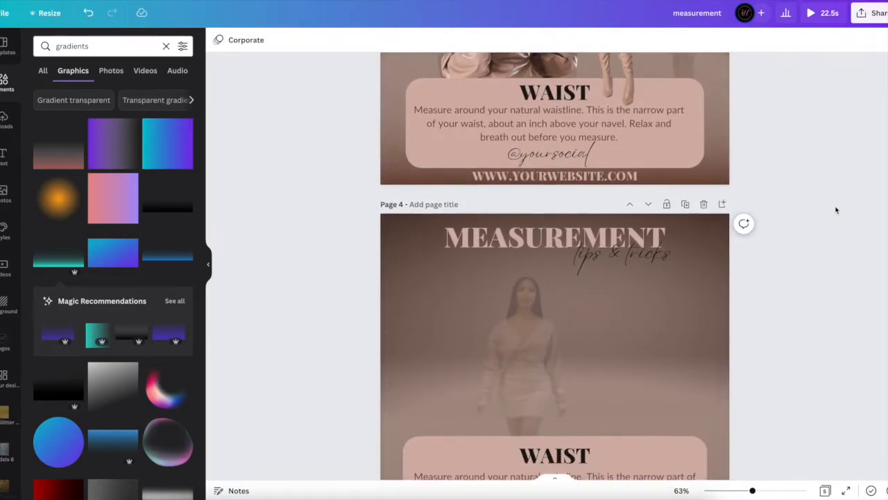
pyautogui.scroll(5, 836, 209)
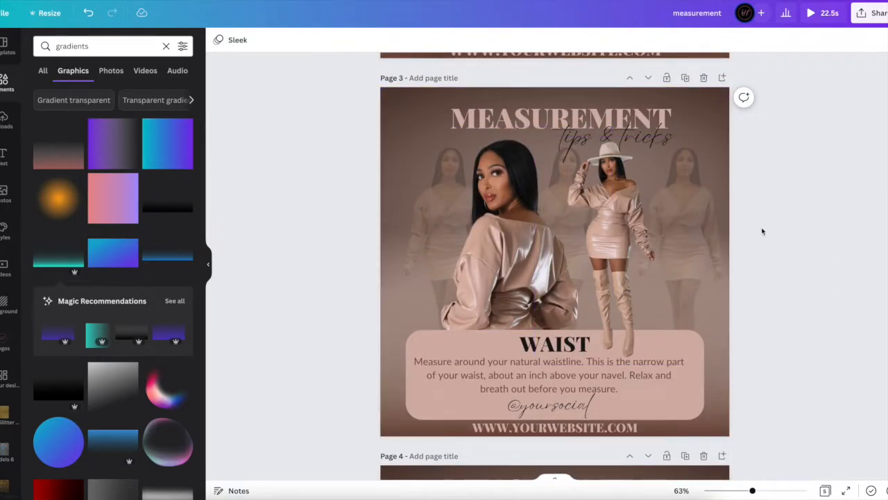
pyautogui.scroll(-2, 761, 230)
pyautogui.scroll(-6, 761, 231)
pyautogui.scroll(1, 761, 231)
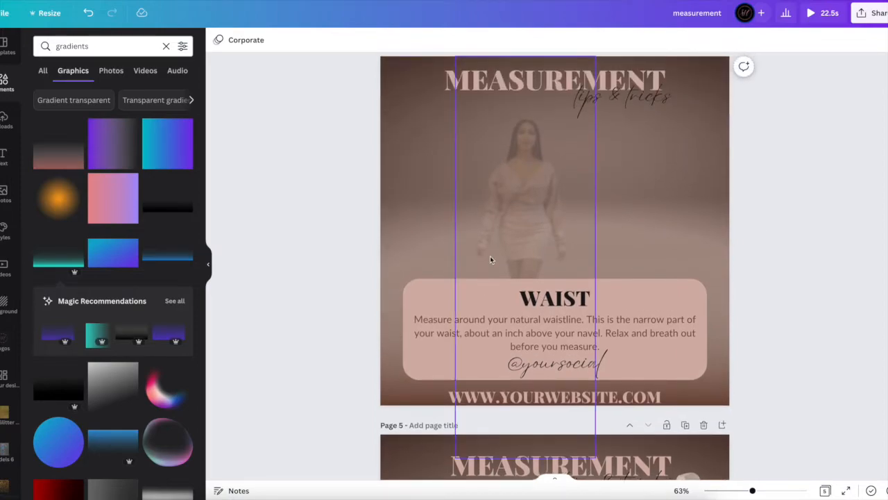
# Find the grid elements and add the grid with three equal vertical columns to page 4
pyautogui.click(498, 254)
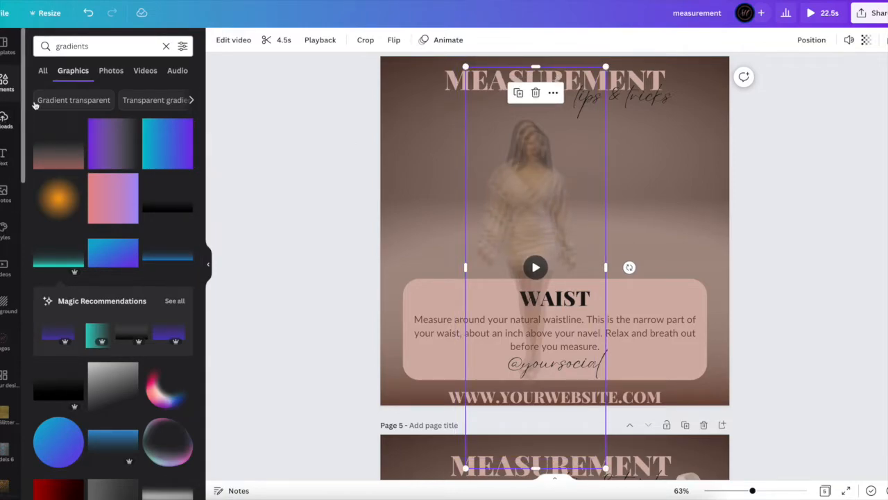
pyautogui.click(165, 45)
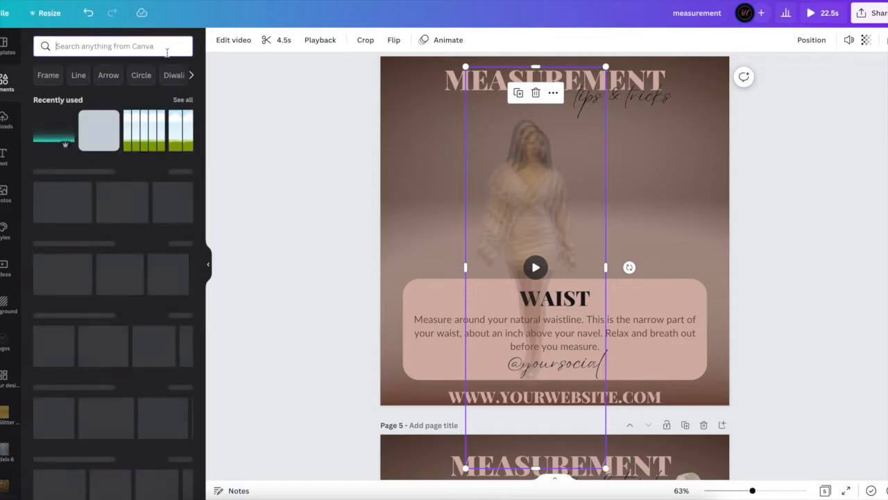
pyautogui.scroll(-5, 114, 227)
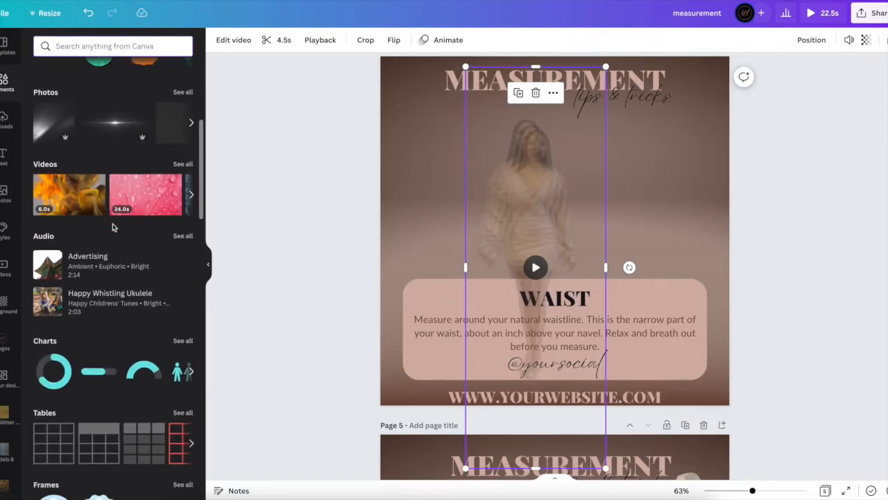
pyautogui.scroll(4, 114, 227)
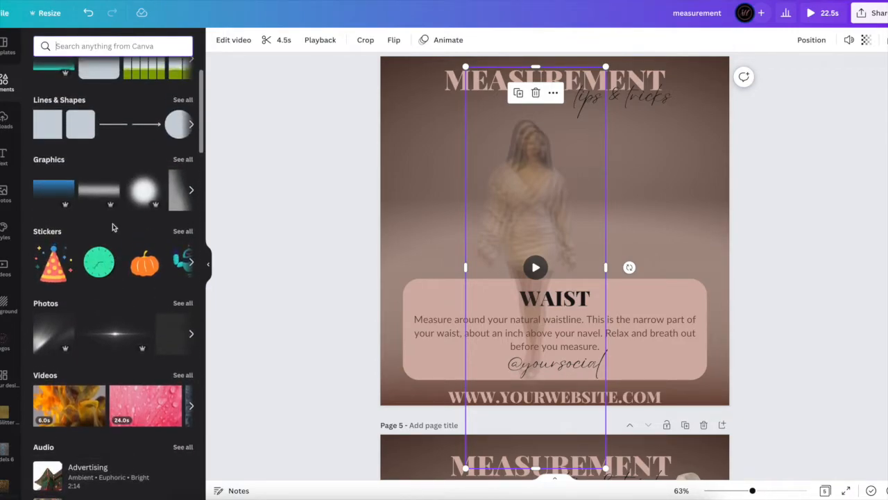
pyautogui.scroll(-6, 113, 227)
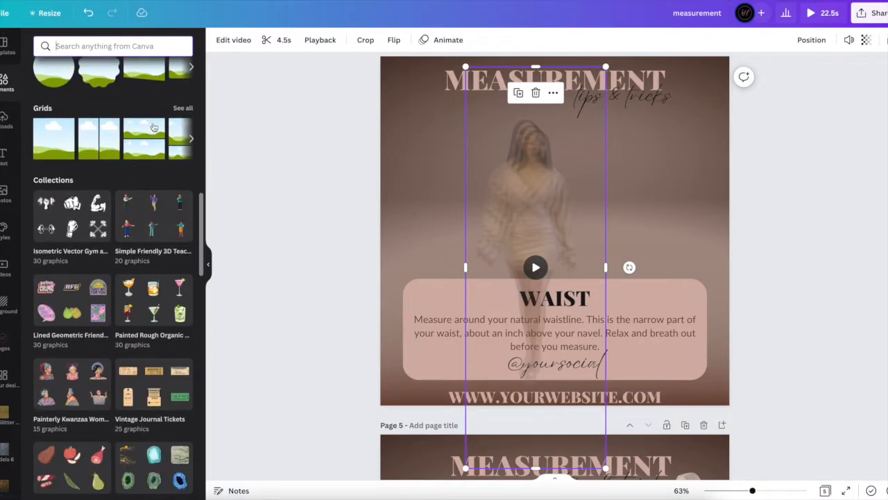
pyautogui.click(183, 107)
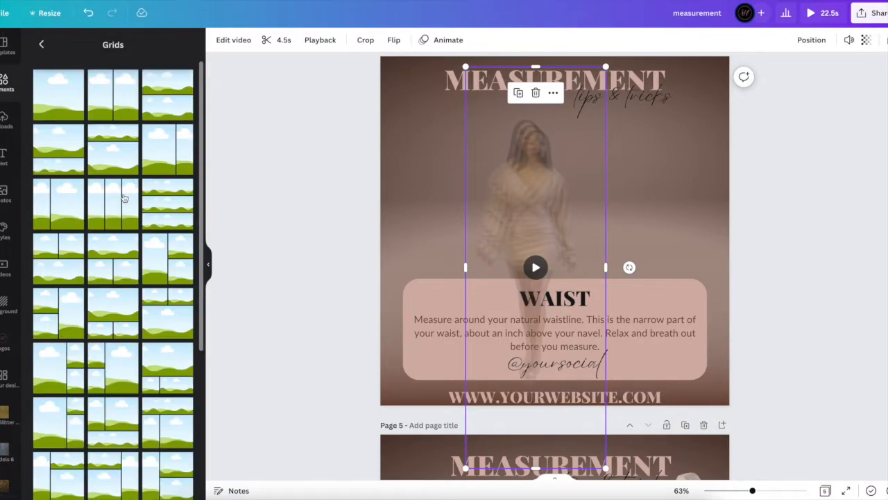
pyautogui.click(124, 201)
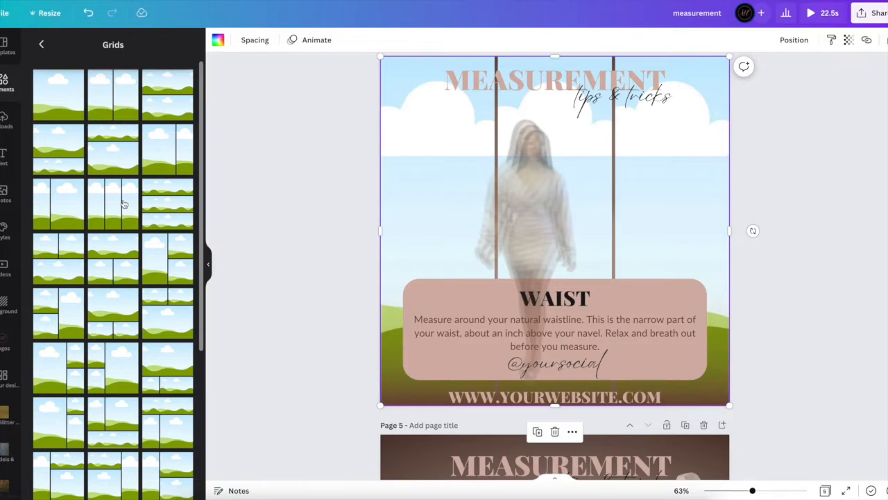
# Fill all three columns of page 4's grid with the walking model video
pyautogui.moveTo(536, 184); pyautogui.dragTo(437, 189)
pyautogui.moveTo(523, 193); pyautogui.dragTo(660, 155)
pyautogui.moveTo(532, 212); pyautogui.dragTo(555, 209)
# Compare the columns with the reference posts and set the transparency of page 4's video grid to 20
pyautogui.scroll(10, 556, 209)
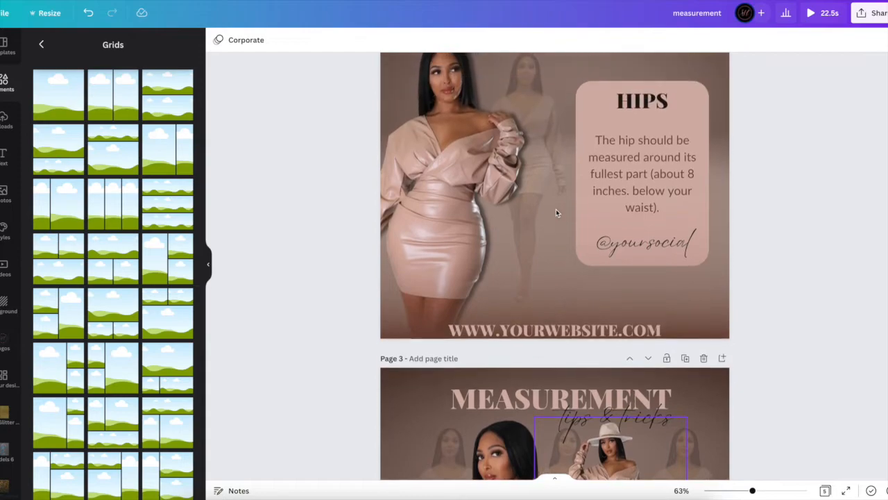
pyautogui.scroll(3, 556, 208)
pyautogui.scroll(-5, 556, 209)
pyautogui.scroll(-10, 556, 209)
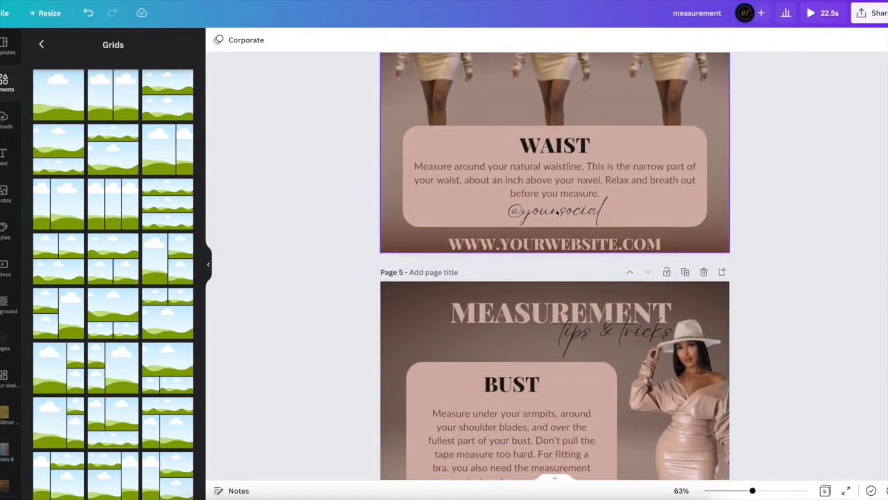
pyautogui.scroll(5, 536, 305)
pyautogui.click(540, 300)
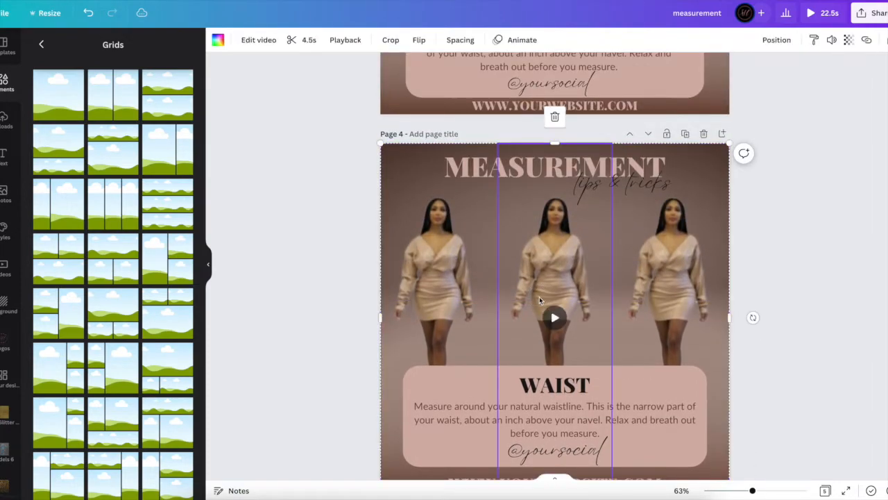
pyautogui.click(849, 40)
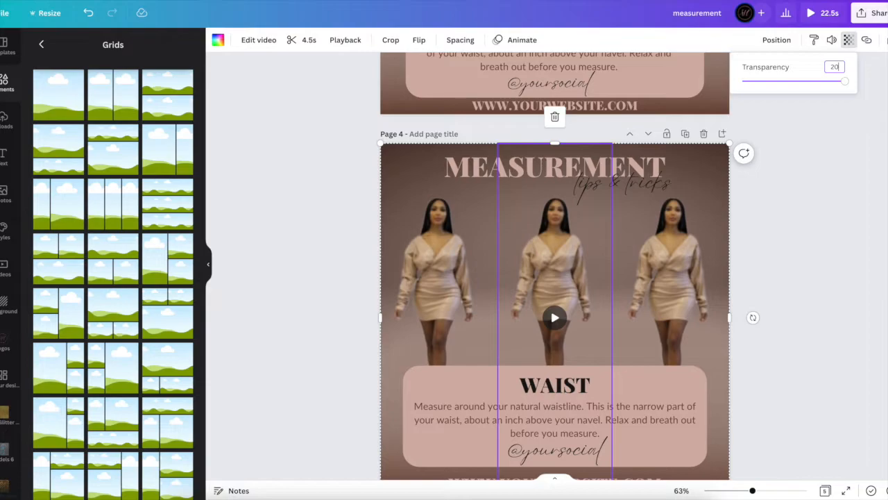
pyautogui.write('20')
pyautogui.press('Return')
pyautogui.click(850, 238)
pyautogui.click(851, 242)
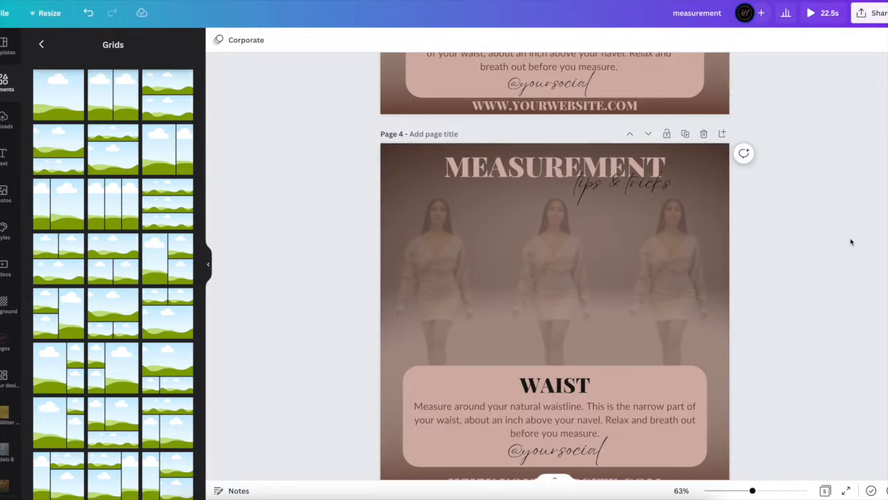
# Add the Models 7 image of the woman looking back over her shoulder to page 4
pyautogui.scroll(5, 323, 278)
pyautogui.scroll(-1, 323, 278)
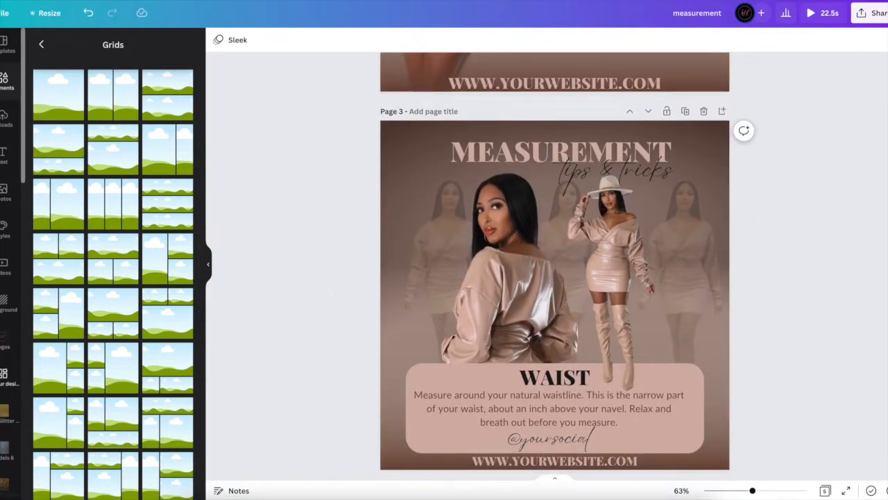
pyautogui.scroll(-5, 11, 264)
pyautogui.click(5, 177)
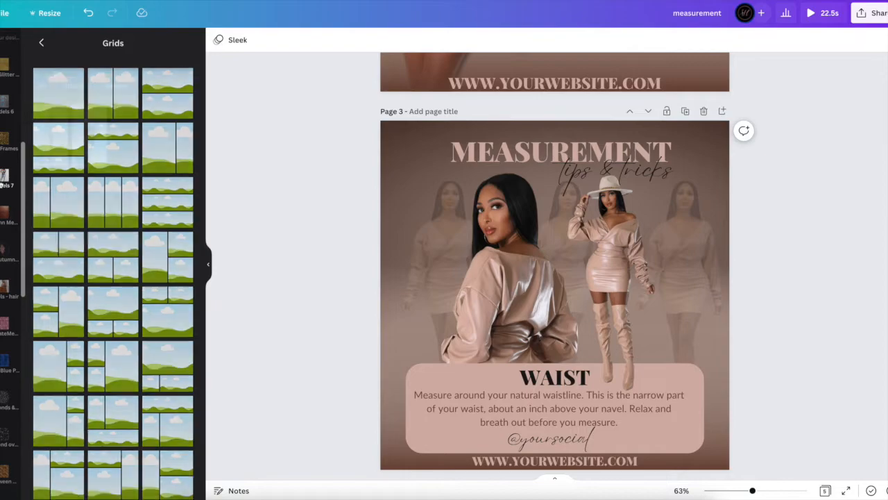
pyautogui.click(41, 68)
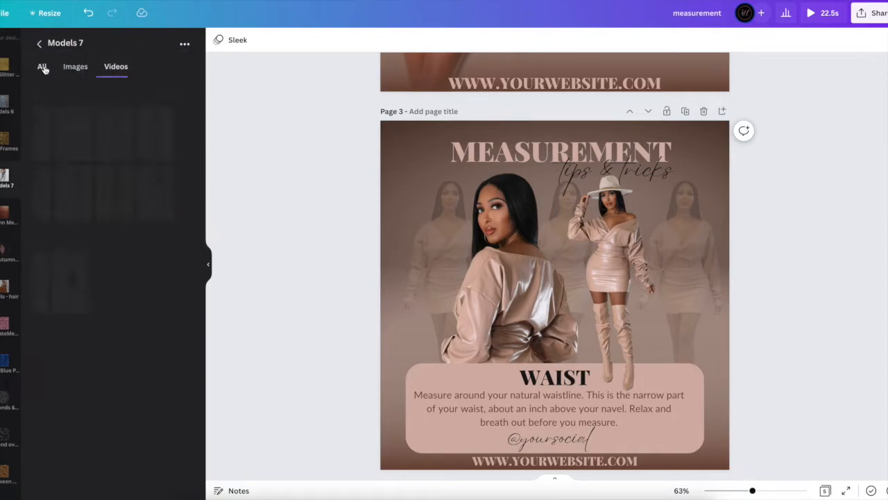
pyautogui.scroll(-5, 284, 287)
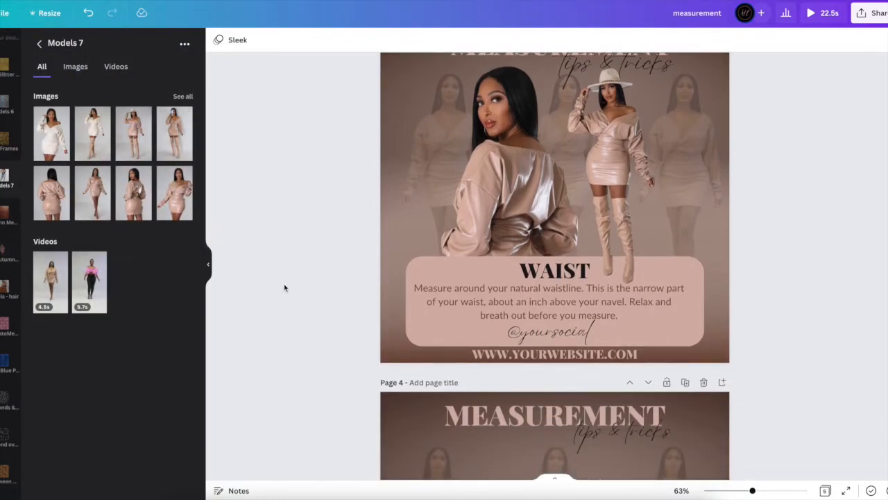
pyautogui.scroll(-4, 285, 289)
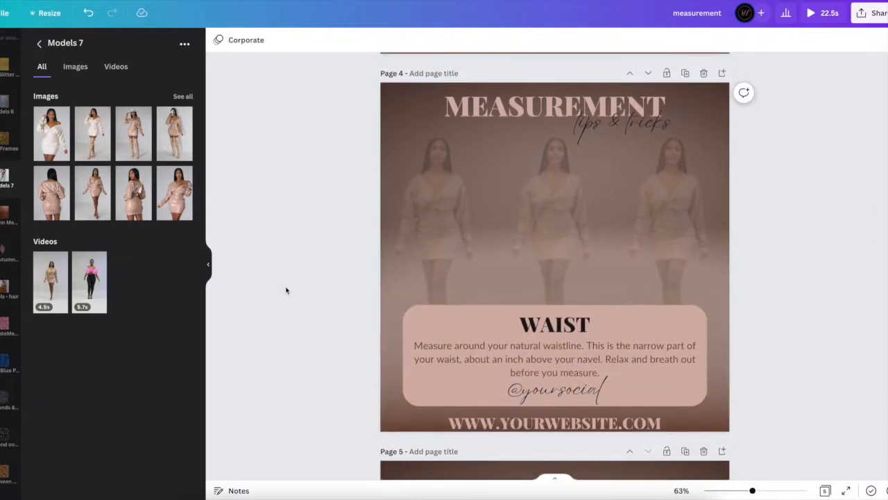
pyautogui.click(136, 202)
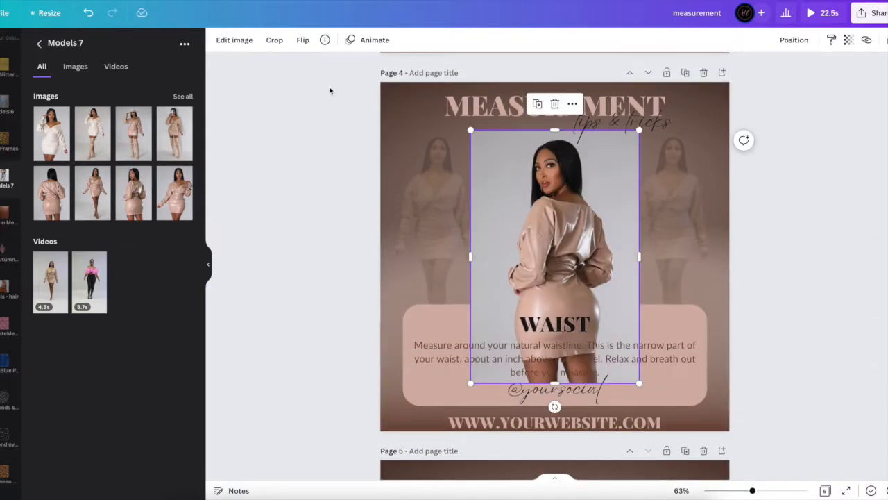
# Remove the background from the over-the-shoulder model image with Background Remover
pyautogui.click(240, 45)
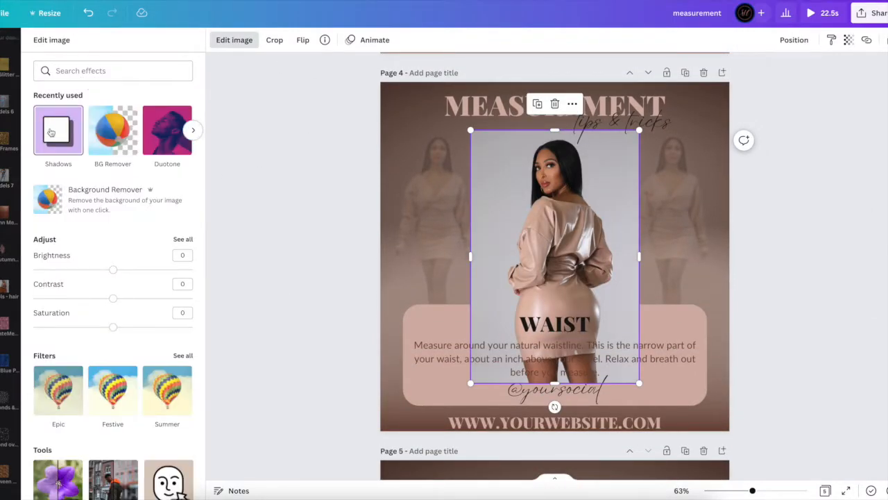
pyautogui.click(112, 130)
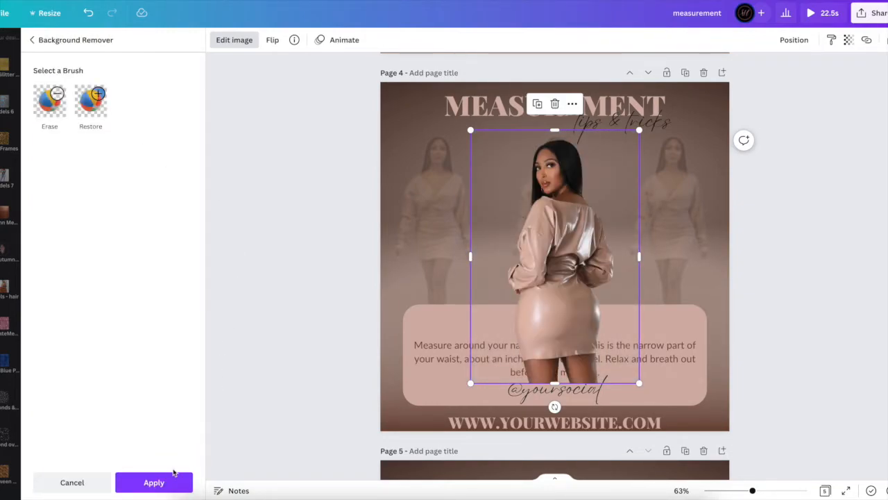
pyautogui.click(154, 481)
# Undo the model image's drop into the grid and lock the position of page 4's video grid
pyautogui.moveTo(551, 236)
pyautogui.mouseDown()
pyautogui.moveTo(472, 224)
pyautogui.moveTo(546, 235)
pyautogui.mouseUp()
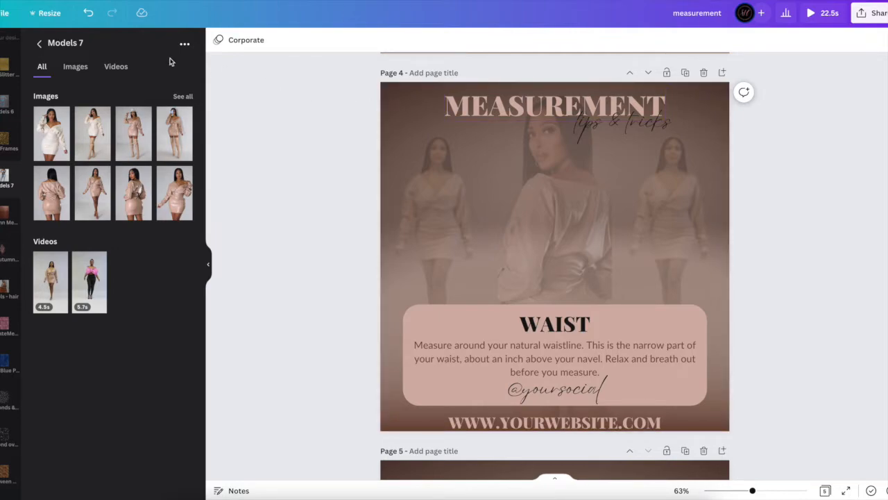
pyautogui.click(87, 14)
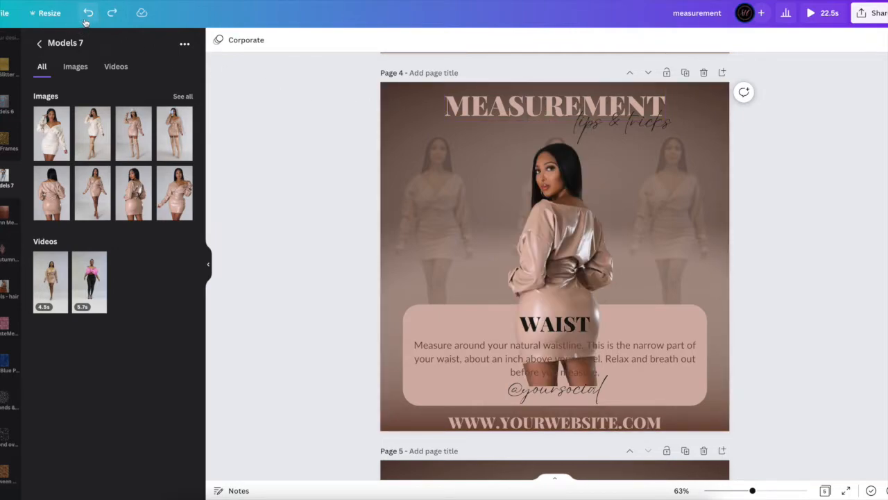
pyautogui.click(397, 196)
pyautogui.click(887, 42)
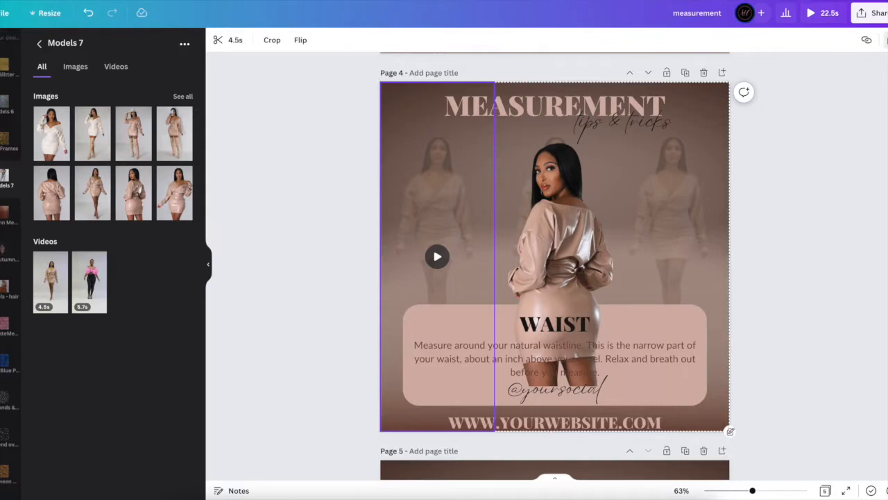
pyautogui.click(830, 174)
# Crop the over-the-shoulder model just below the waist as on page 3, enlarge her and rest her on the pink panel's top edge
pyautogui.moveTo(502, 268); pyautogui.dragTo(435, 243)
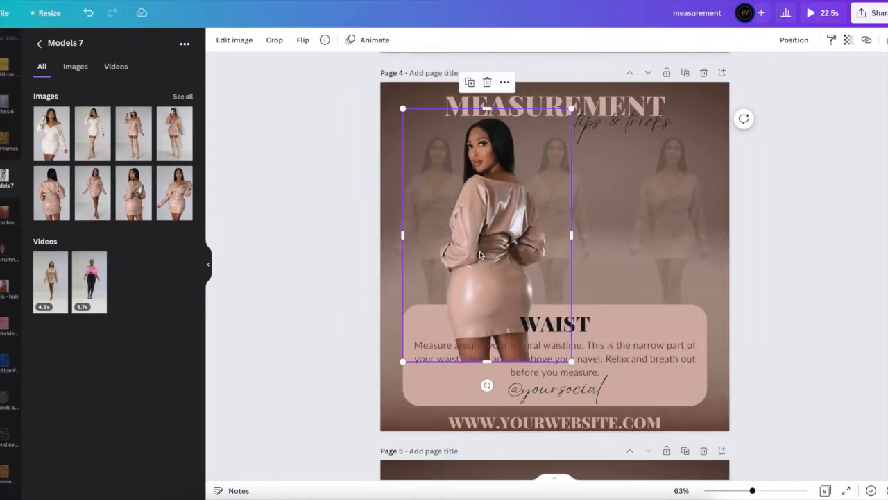
pyautogui.scroll(4, 479, 254)
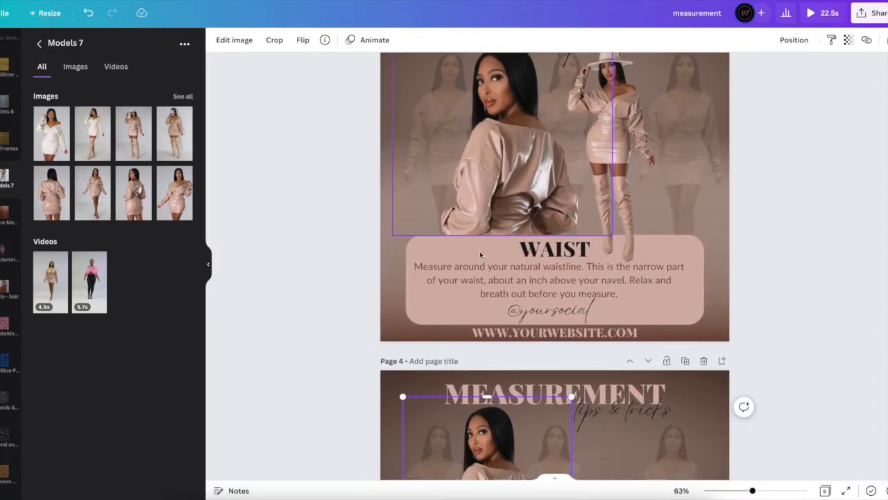
pyautogui.scroll(-2, 479, 254)
pyautogui.scroll(-4, 481, 254)
pyautogui.scroll(1, 498, 294)
pyautogui.scroll(3, 498, 294)
pyautogui.scroll(-3, 498, 290)
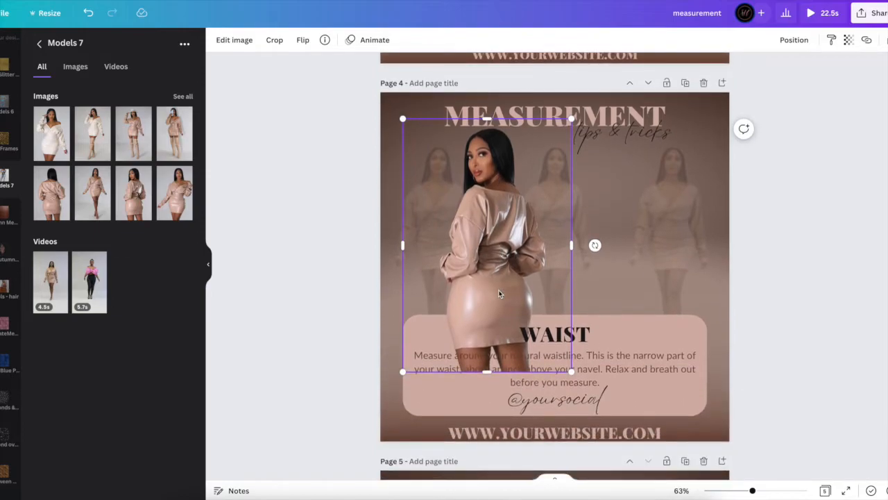
pyautogui.moveTo(487, 371); pyautogui.dragTo(488, 280)
pyautogui.moveTo(490, 249); pyautogui.dragTo(486, 286)
pyautogui.moveTo(566, 157); pyautogui.dragTo(602, 120)
# Fully lock page 4's video grid and move the cropped model slightly left above the pink panel
pyautogui.moveTo(492, 211); pyautogui.dragTo(515, 210)
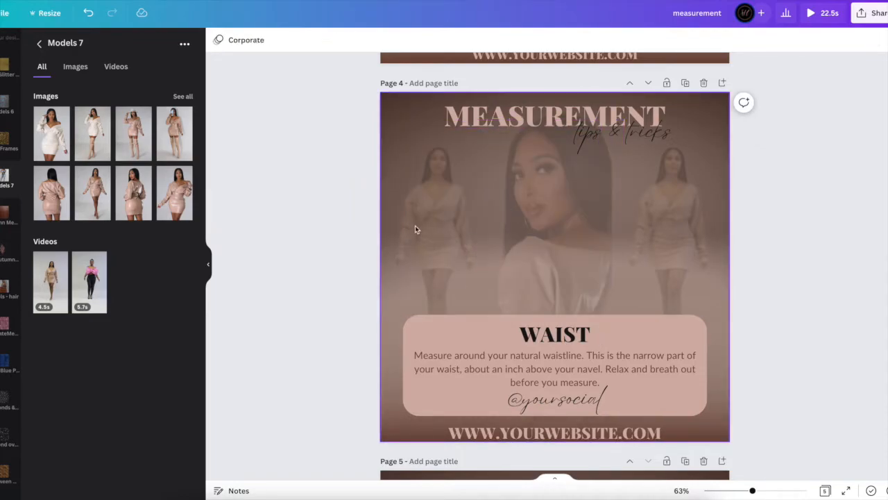
pyautogui.click(89, 13)
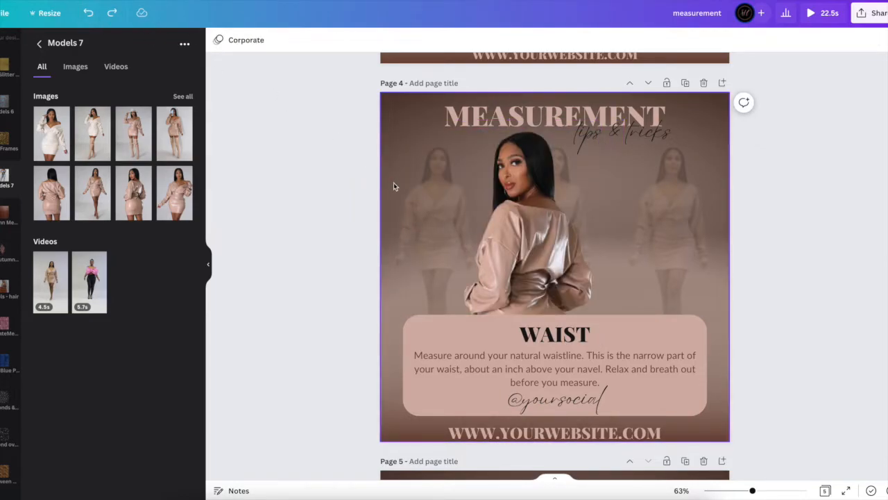
pyautogui.click(394, 182)
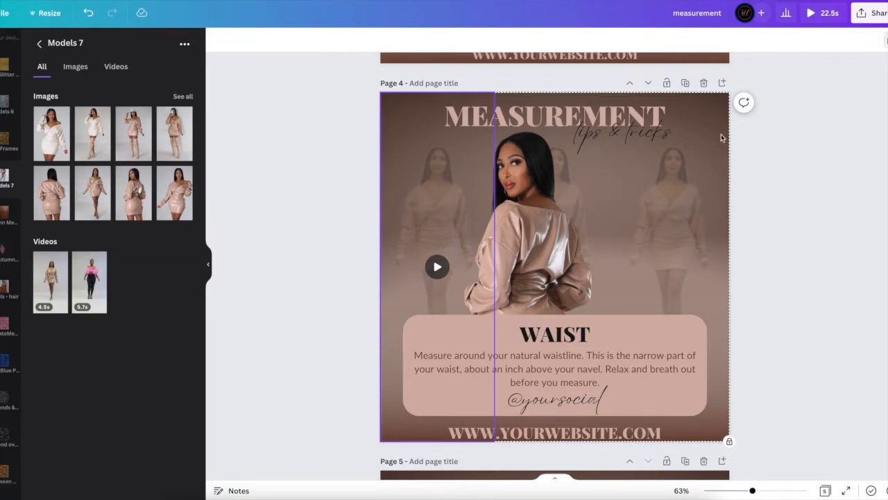
pyautogui.moveTo(498, 241); pyautogui.dragTo(469, 241)
pyautogui.click(248, 308)
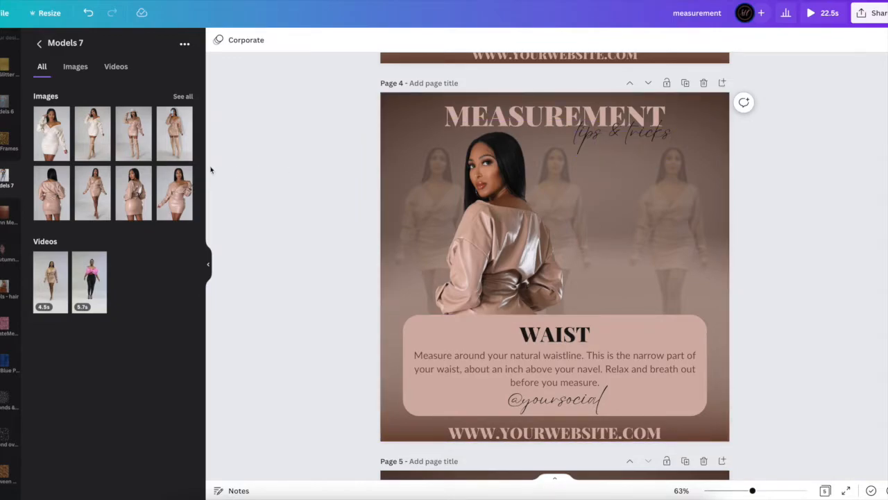
# Add the Models 7 image of the model with hat and tall boots to page 4 and remove its background
pyautogui.click(134, 138)
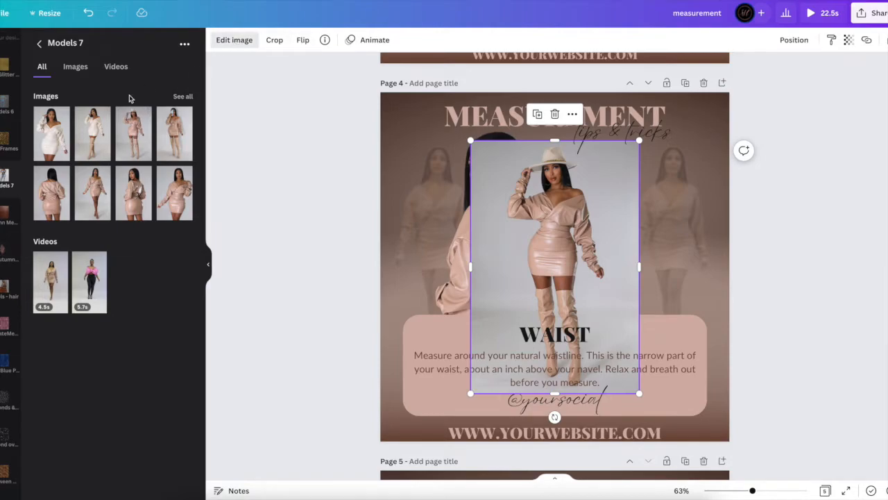
pyautogui.click(63, 143)
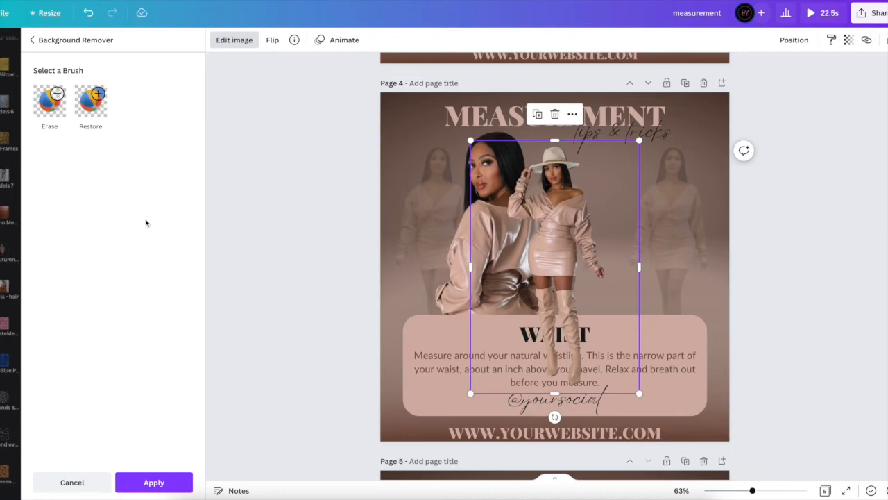
pyautogui.click(139, 481)
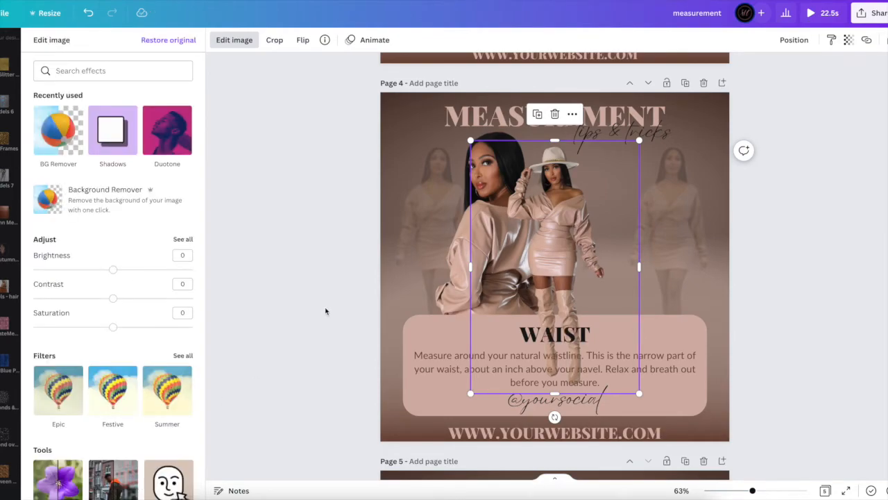
pyautogui.click(325, 310)
# Shrink the hat-wearing model slightly and place her right of the cropped model with boots overlapping the pink panel, matching page 3
pyautogui.moveTo(575, 192); pyautogui.dragTo(658, 175)
pyautogui.moveTo(714, 128); pyautogui.dragTo(705, 148)
pyautogui.moveTo(641, 259); pyautogui.dragTo(625, 241)
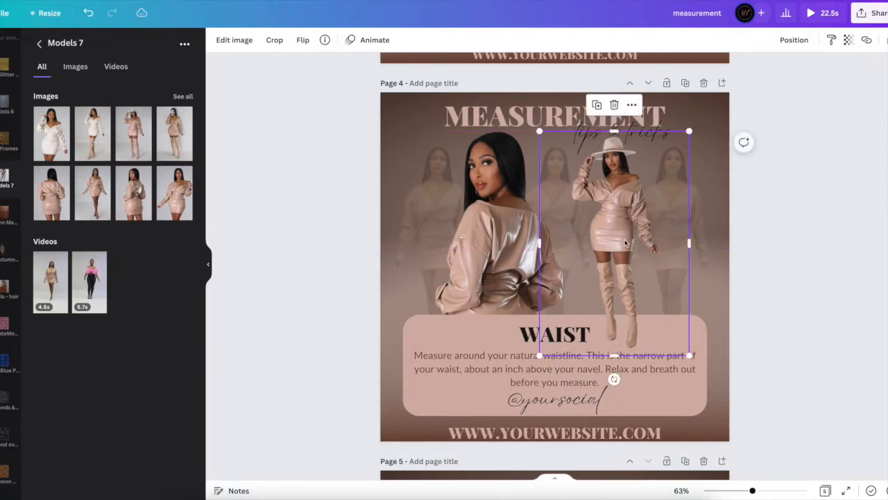
pyautogui.click(350, 293)
pyautogui.scroll(5, 349, 293)
pyautogui.scroll(-2, 350, 293)
pyautogui.scroll(-4, 349, 293)
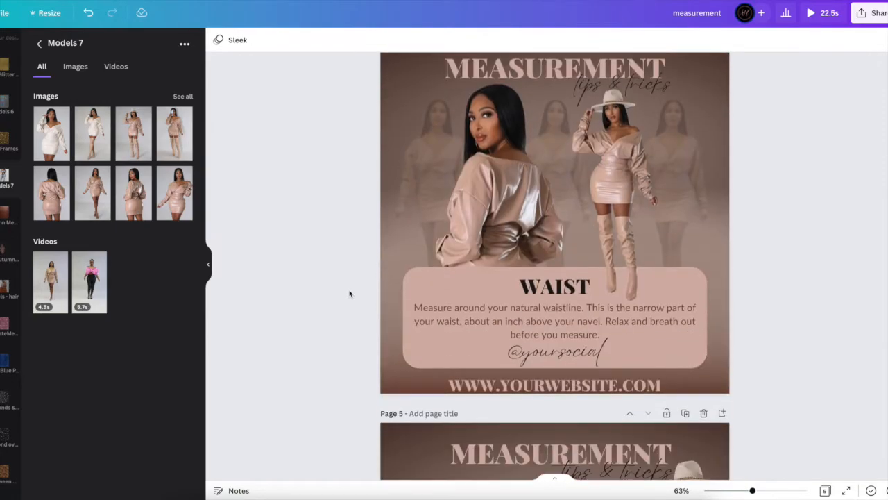
# Enlarge page 4's hat-wearing model very slightly so her boots reach a little lower over the pink panel
pyautogui.click(617, 222)
pyautogui.moveTo(688, 306); pyautogui.dragTo(695, 312)
pyautogui.click(290, 333)
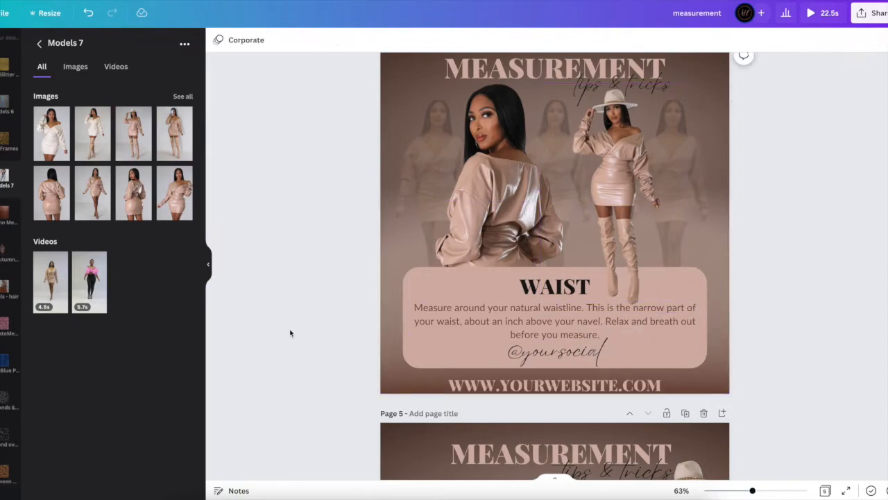
# Compare the recreated WAIST post on page 4 with the original on page 3
pyautogui.scroll(1, 351, 298)
pyautogui.scroll(-1, 350, 299)
pyautogui.scroll(6, 351, 298)
pyautogui.scroll(-4, 350, 298)
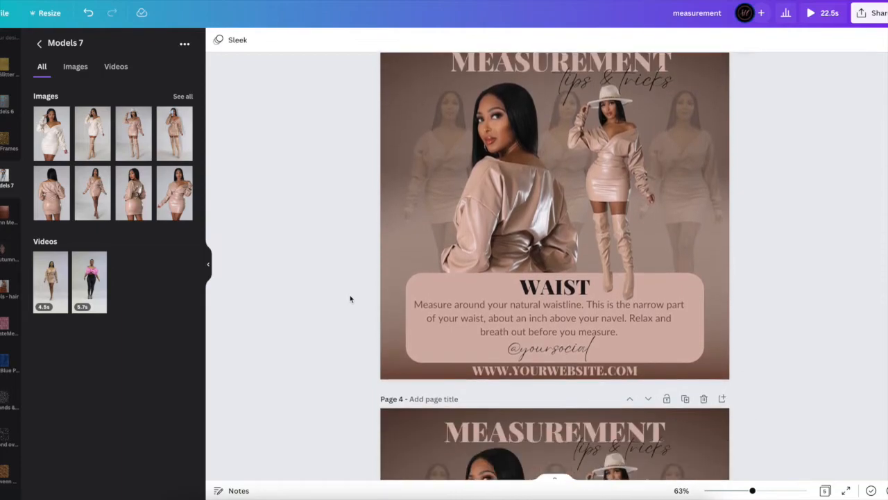
pyautogui.scroll(-5, 351, 298)
pyautogui.scroll(2, 350, 298)
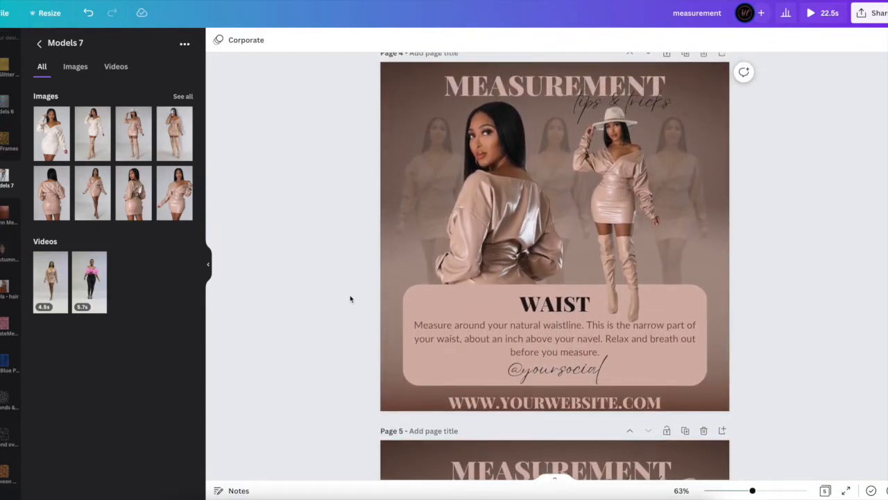
pyautogui.scroll(-1, 351, 299)
pyautogui.scroll(-1, 350, 298)
pyautogui.scroll(3, 351, 298)
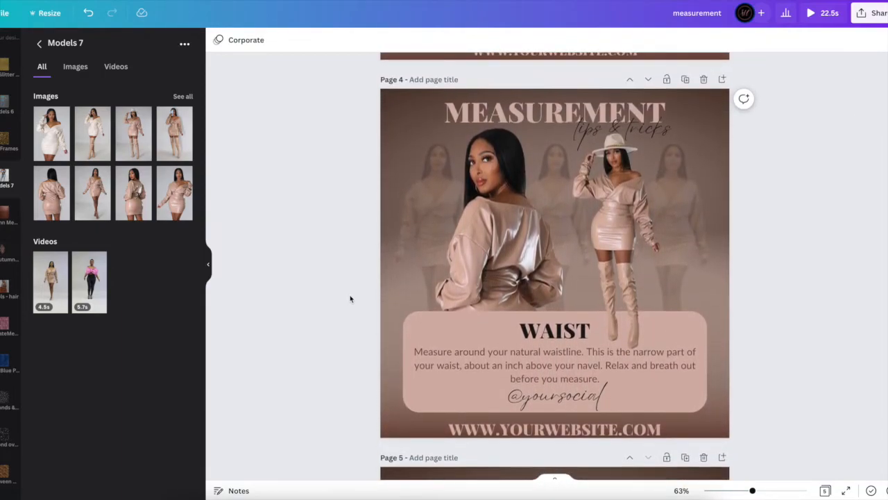
pyautogui.scroll(-1, 350, 298)
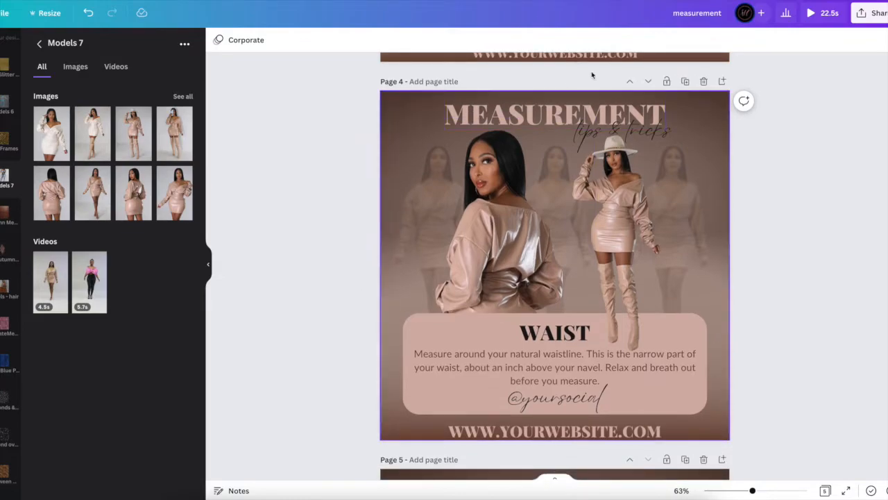
# Duplicate page 4 and move the copy below the BUST page so it becomes page 6
pyautogui.click(690, 82)
pyautogui.scroll(-2, 751, 212)
pyautogui.scroll(-5, 751, 212)
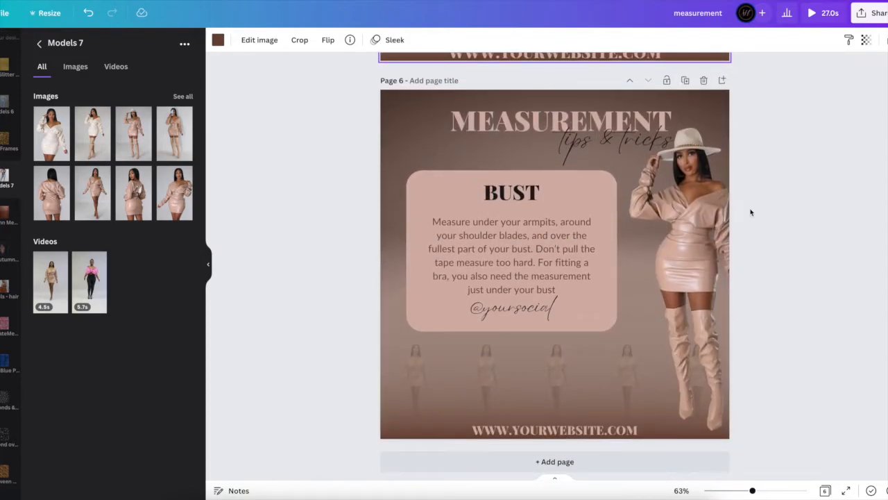
pyautogui.scroll(8, 751, 212)
pyautogui.scroll(-2, 750, 212)
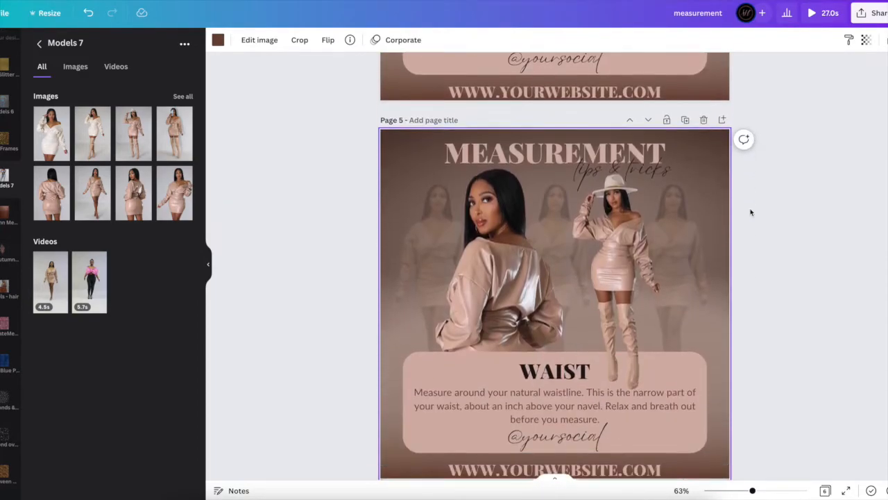
pyautogui.click(649, 102)
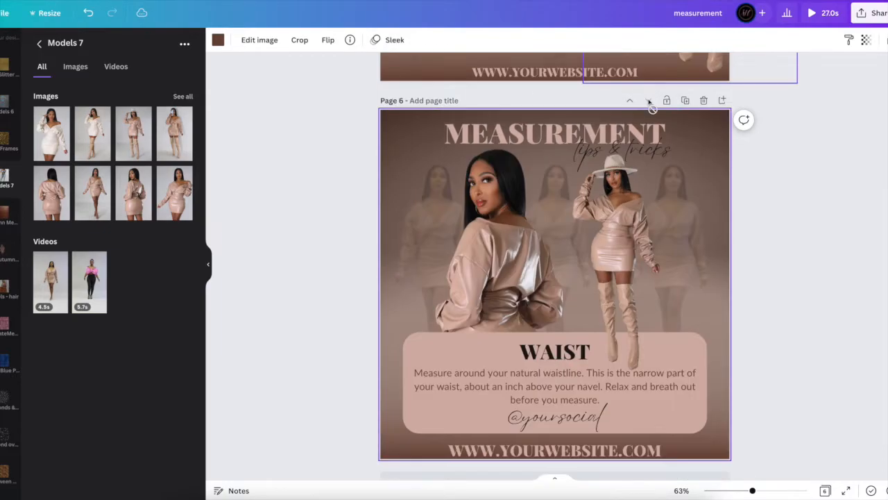
# Delete the over-the-shoulder model and the locked faded video grid from page 6
pyautogui.scroll(1, 623, 220)
pyautogui.scroll(-1, 623, 221)
pyautogui.scroll(3, 623, 220)
pyautogui.scroll(-3, 623, 221)
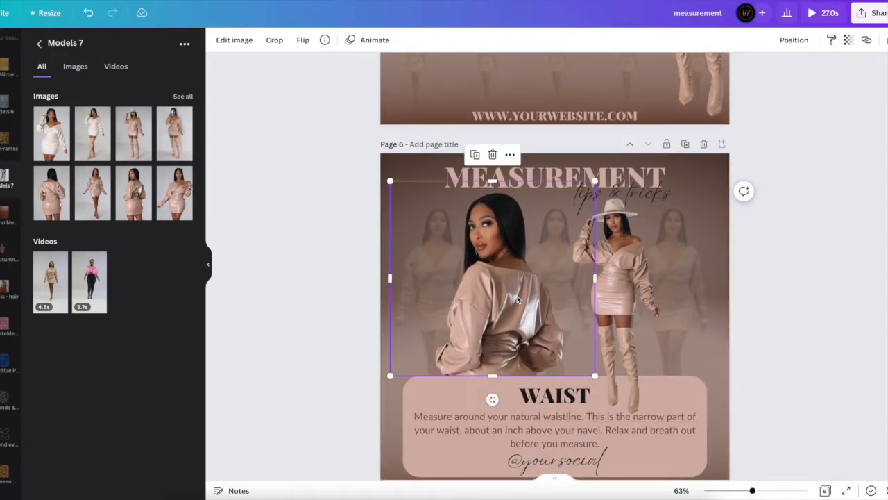
pyautogui.press('Delete')
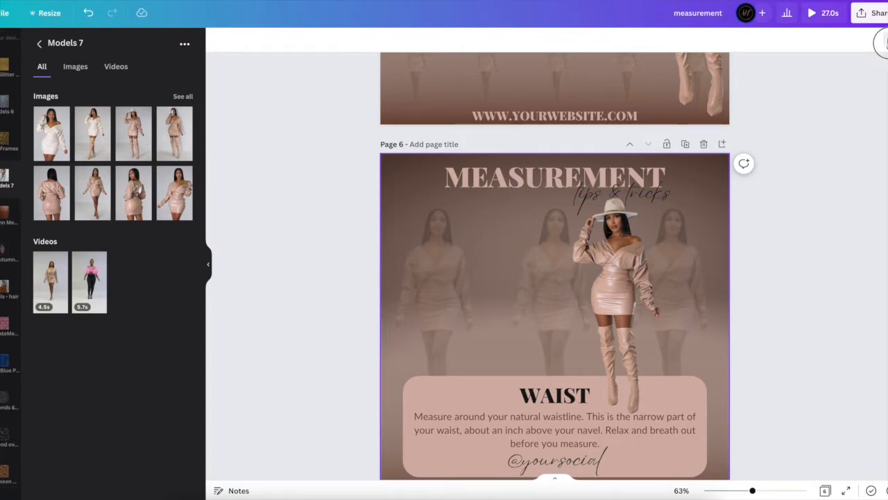
pyautogui.click(887, 43)
pyautogui.press('Delete')
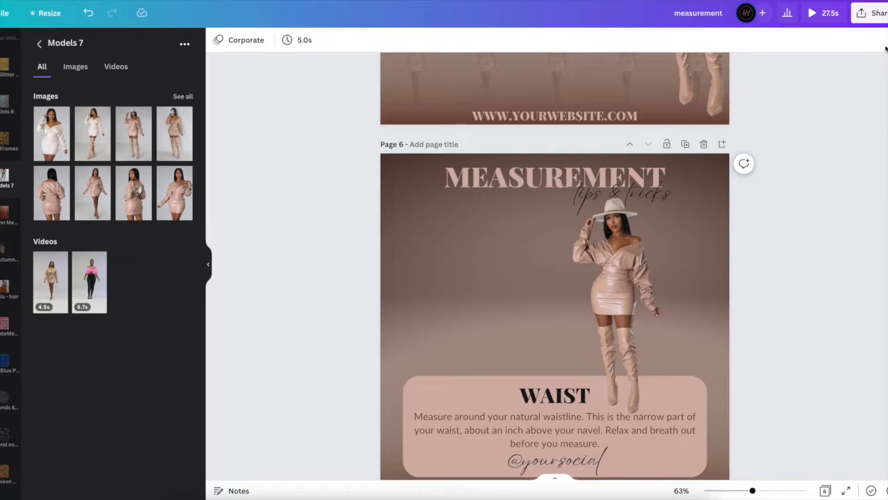
# Move page 6's pink panel up to the left half and reshape it into a narrower, taller block like the BUST page's
pyautogui.scroll(5, 550, 359)
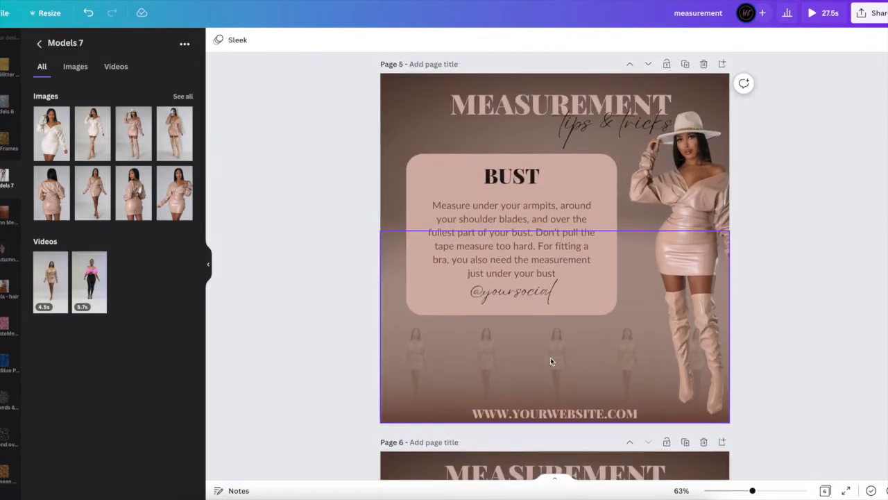
pyautogui.scroll(-1, 550, 359)
pyautogui.scroll(-5, 551, 358)
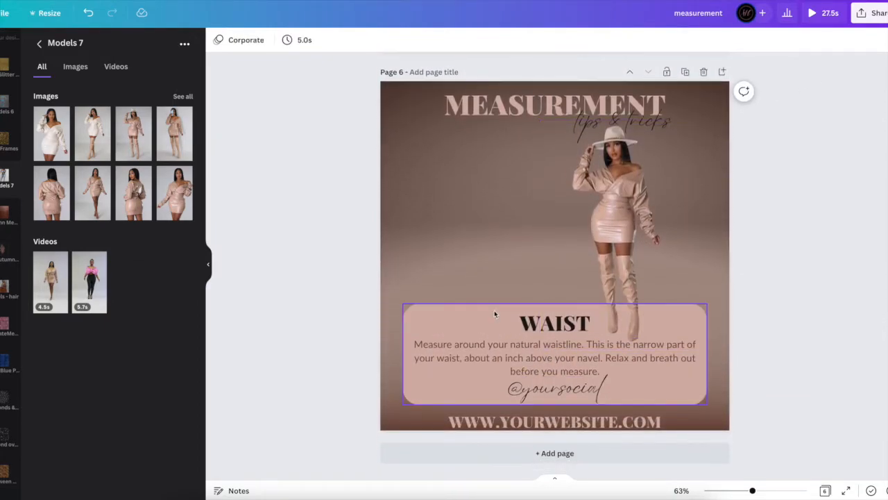
pyautogui.moveTo(493, 309); pyautogui.dragTo(470, 210)
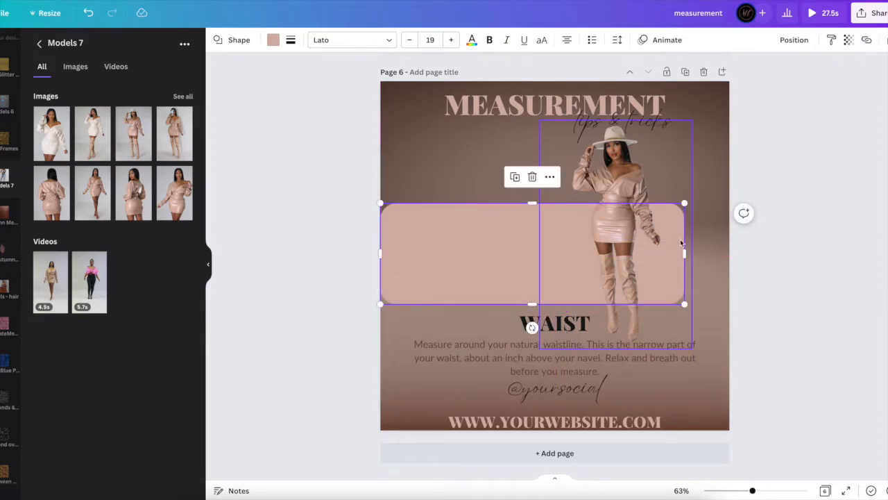
pyautogui.moveTo(684, 247); pyautogui.dragTo(516, 247)
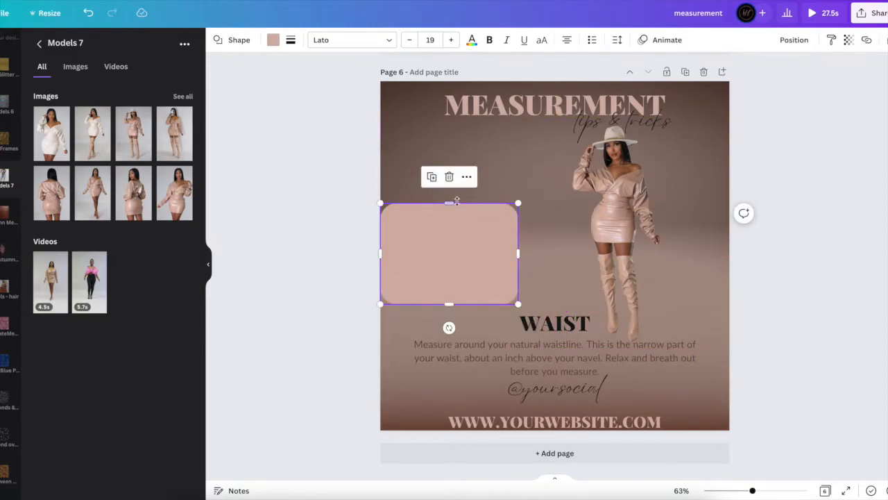
pyautogui.moveTo(455, 201); pyautogui.dragTo(509, 221)
pyautogui.moveTo(560, 234); pyautogui.dragTo(584, 234)
pyautogui.scroll(5, 612, 222)
pyautogui.scroll(-5, 612, 222)
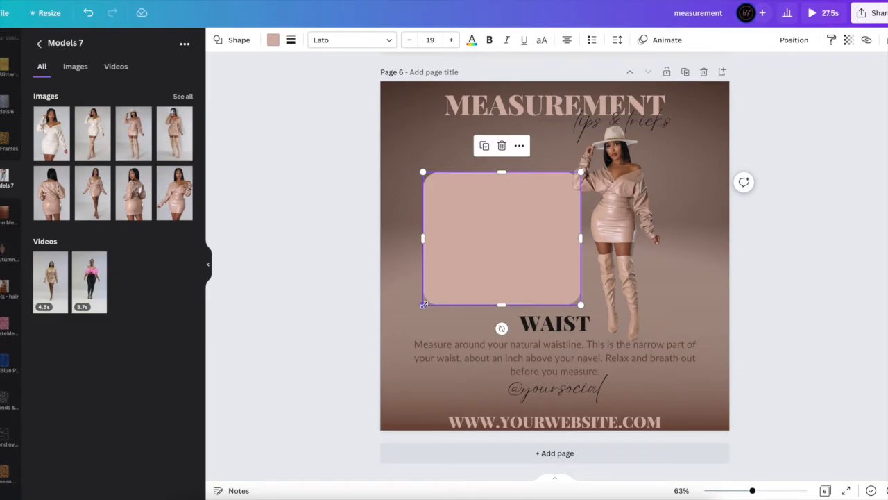
pyautogui.moveTo(418, 314); pyautogui.dragTo(391, 321)
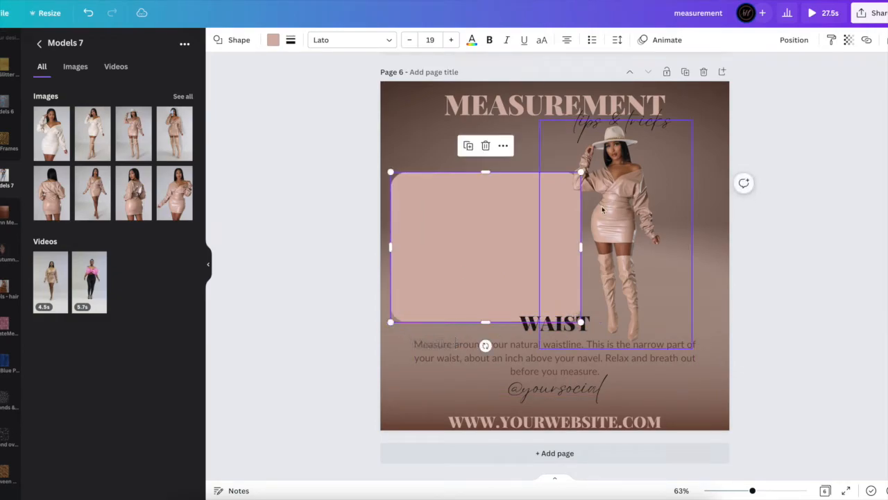
# Move the hat-wearing model to page 6's right edge and enlarge her to nearly full page height, matching page 5
pyautogui.moveTo(628, 205); pyautogui.dragTo(672, 212)
pyautogui.scroll(3, 672, 211)
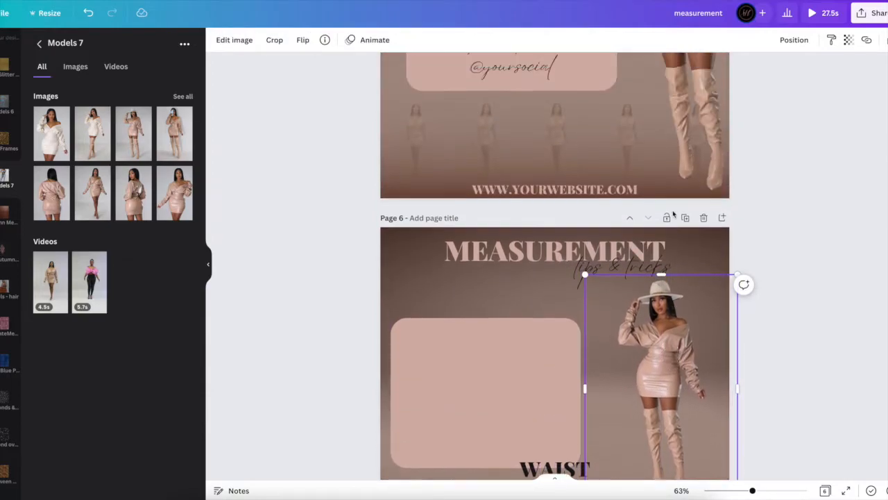
pyautogui.scroll(-3, 672, 212)
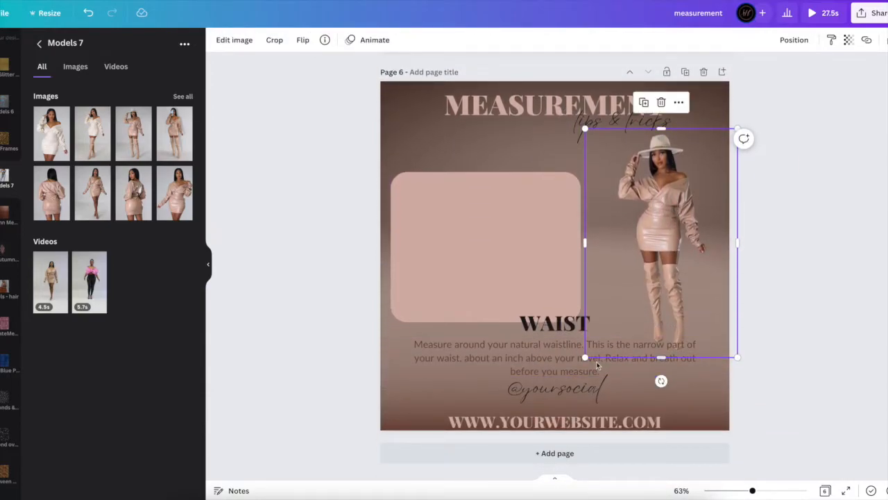
pyautogui.moveTo(573, 382); pyautogui.dragTo(524, 455)
pyautogui.moveTo(671, 238); pyautogui.dragTo(687, 238)
pyautogui.scroll(5, 687, 238)
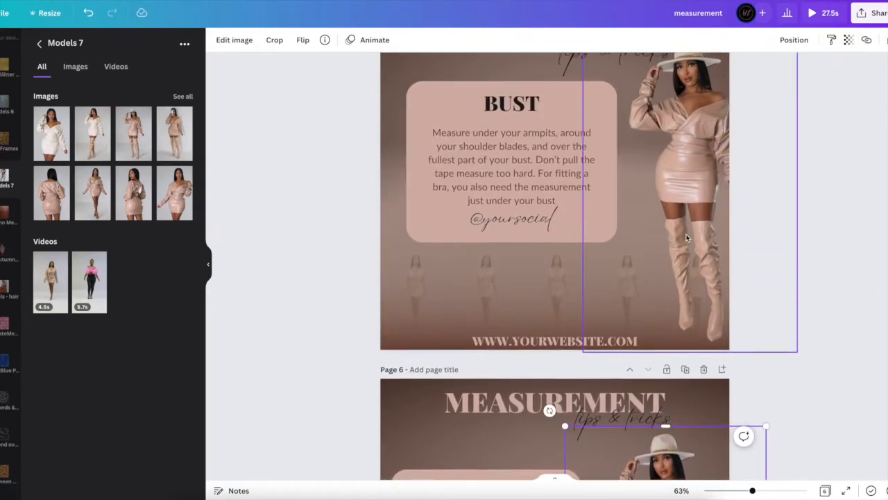
pyautogui.scroll(-1, 686, 238)
pyautogui.scroll(-3, 687, 238)
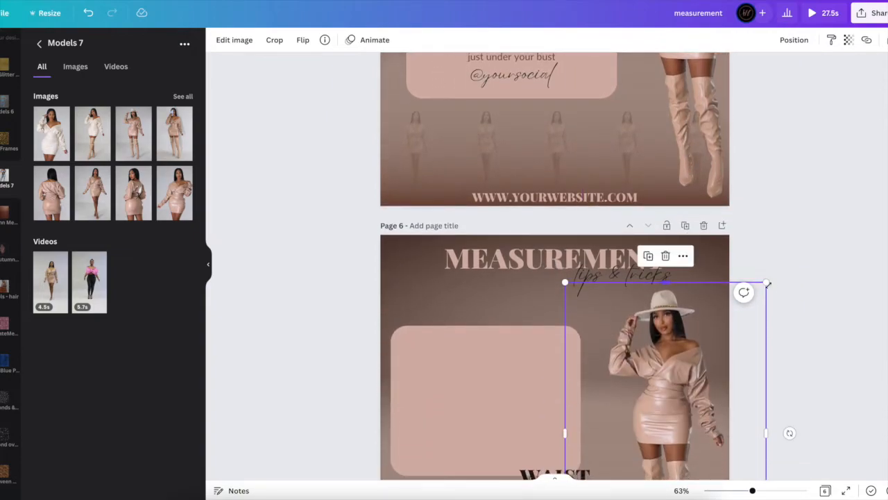
pyautogui.moveTo(779, 272); pyautogui.dragTo(797, 256)
pyautogui.moveTo(681, 388); pyautogui.dragTo(688, 385)
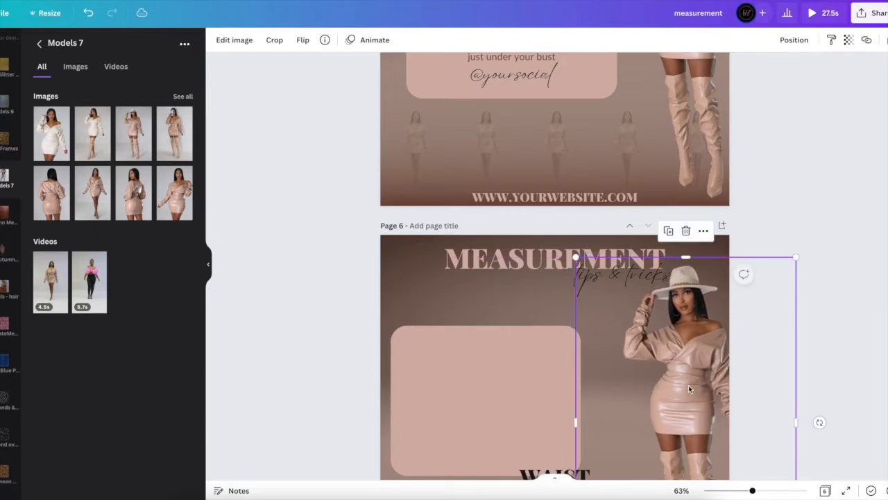
# Fine-tune the hat-wearing model's size and position so her hat overlaps the script subtitle and her boots end at the page's bottom edge
pyautogui.scroll(-5, 689, 385)
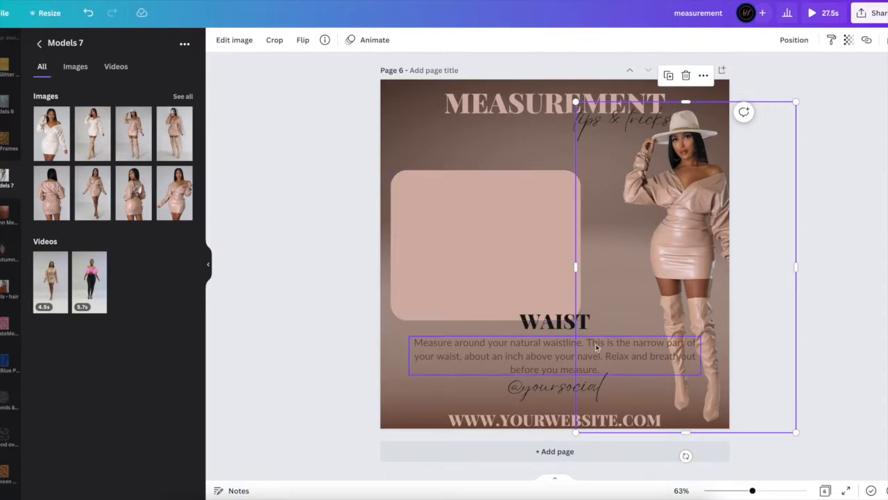
pyautogui.moveTo(575, 432); pyautogui.dragTo(560, 454)
pyautogui.moveTo(662, 252)
pyautogui.mouseDown()
pyautogui.moveTo(667, 243)
pyautogui.moveTo(655, 245)
pyautogui.moveTo(665, 245)
pyautogui.mouseUp()
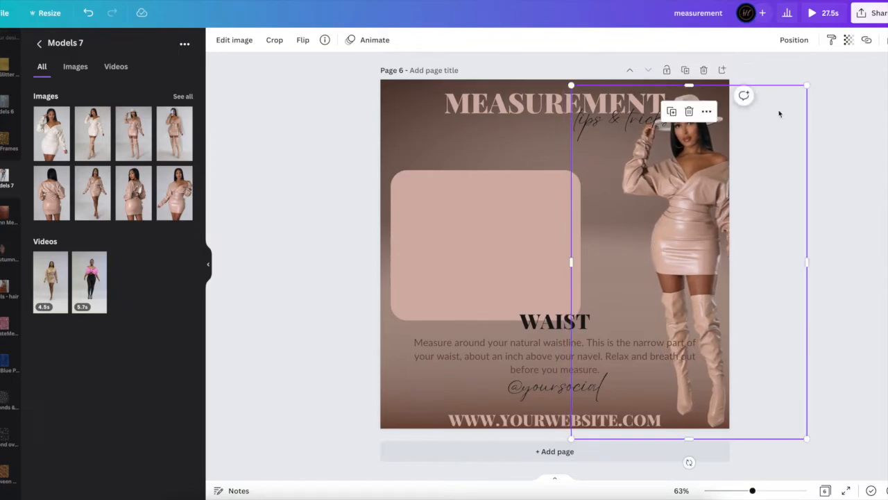
pyautogui.moveTo(808, 84); pyautogui.dragTo(800, 96)
pyautogui.moveTo(689, 198); pyautogui.dragTo(691, 198)
pyautogui.click(830, 183)
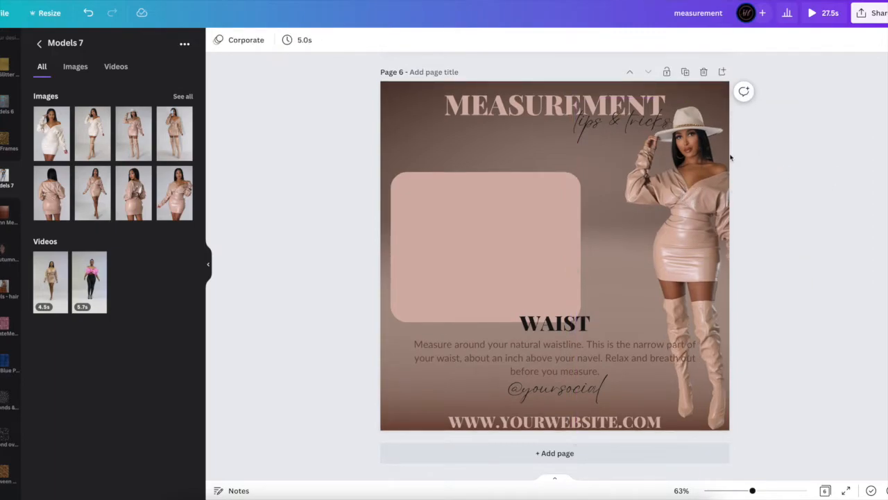
# Nudge page 6's pink panel slightly up and right, and place the WAIST heading in its upper part reworded as BUST
pyautogui.moveTo(502, 230); pyautogui.dragTo(517, 221)
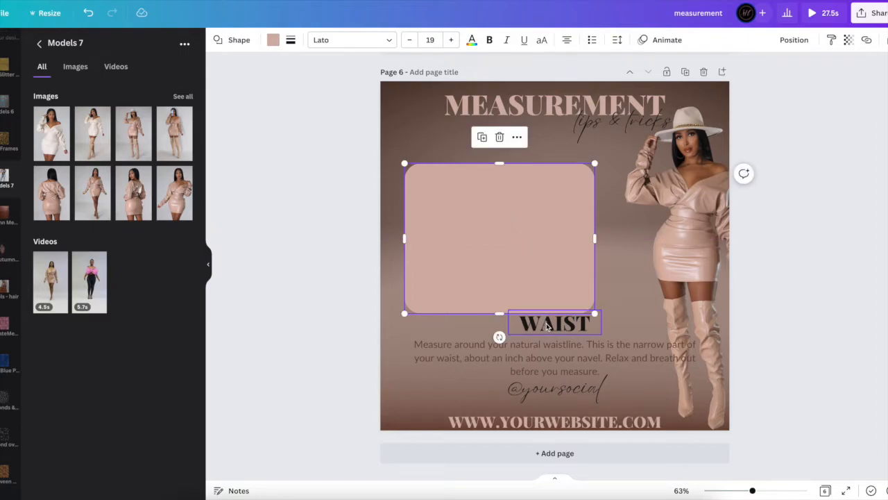
pyautogui.moveTo(548, 320); pyautogui.dragTo(488, 192)
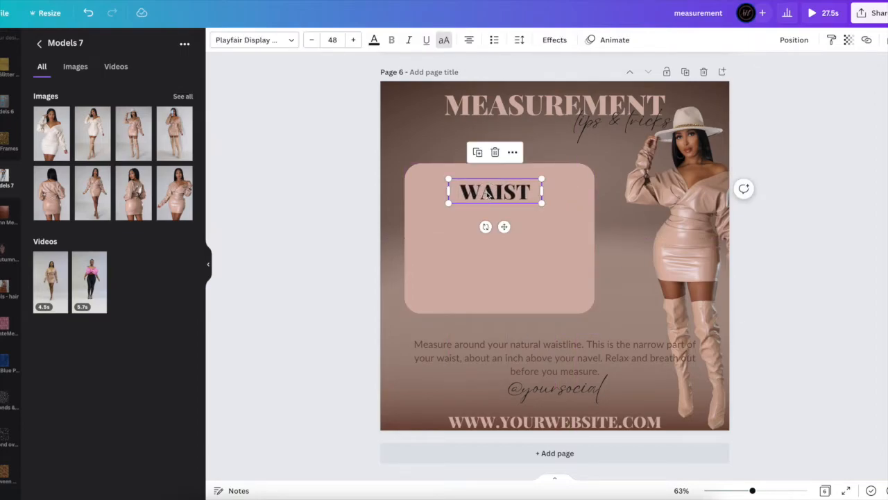
pyautogui.scroll(5, 490, 208)
pyautogui.scroll(-4, 496, 263)
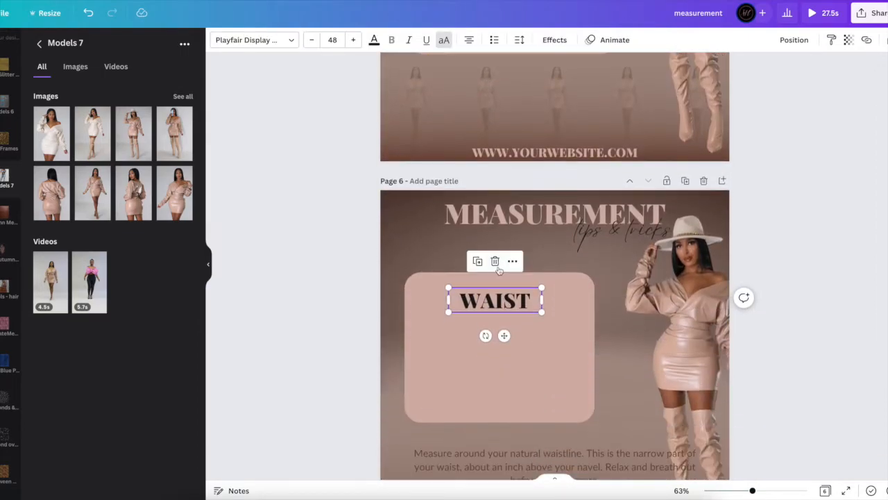
pyautogui.doubleClick(490, 304)
pyautogui.write('BUST')
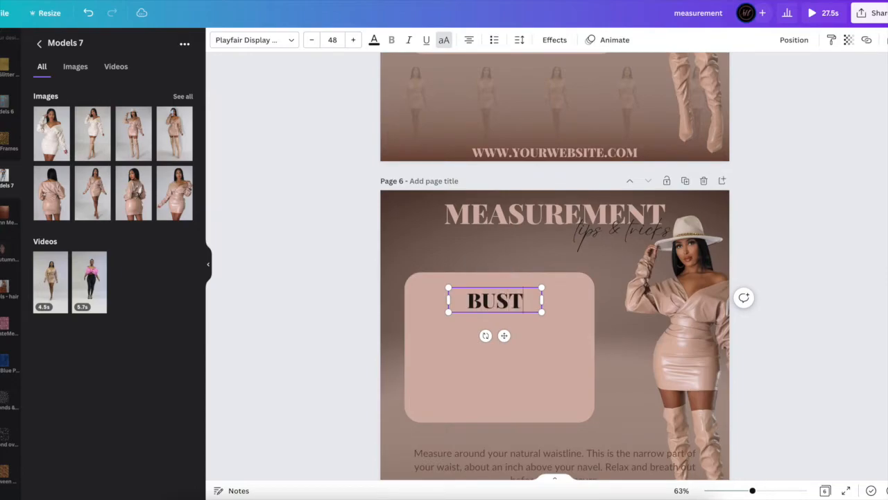
pyautogui.click(337, 339)
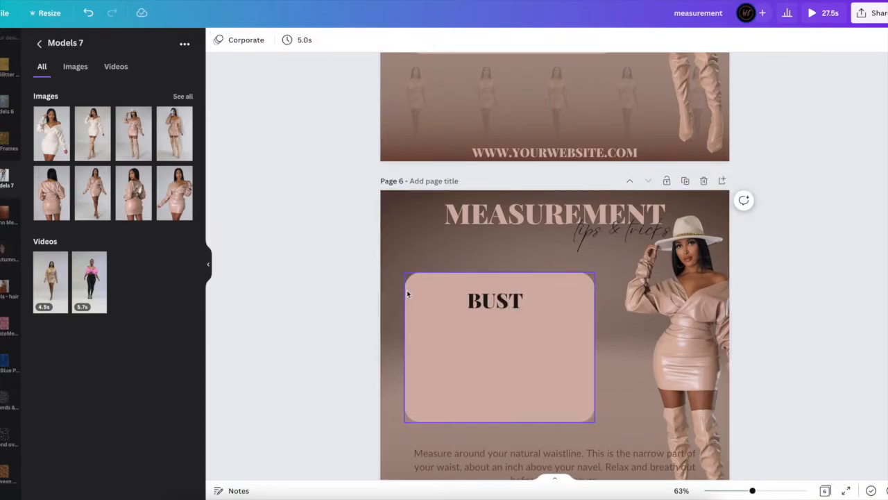
# Copy the BUST measuring instructions from page 5 and replace page 6's waist description with them
pyautogui.scroll(3, 412, 254)
pyautogui.click(491, 159)
pyautogui.doubleClick(492, 159)
pyautogui.hotkey('ctrl', 'c')
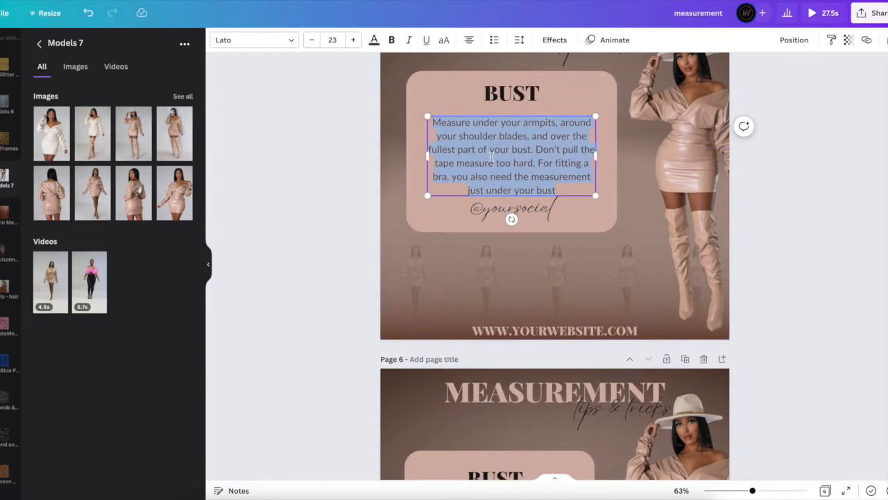
pyautogui.scroll(-5, 491, 157)
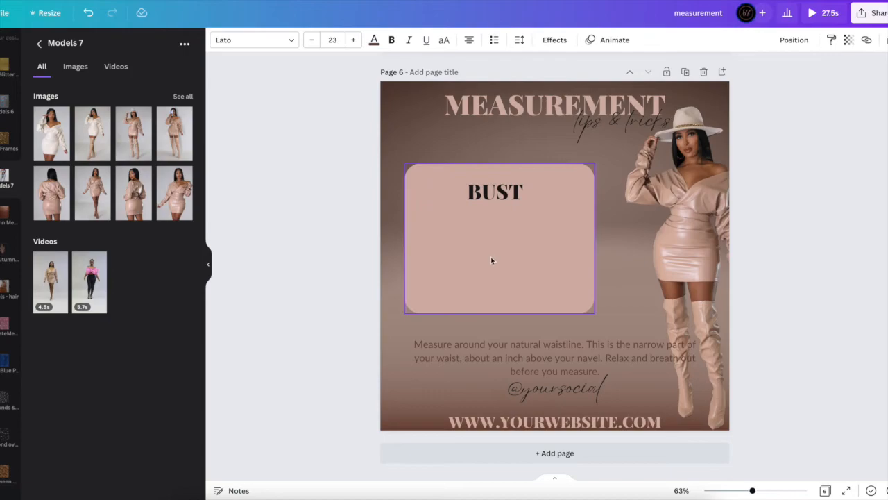
pyautogui.click(453, 345)
pyautogui.doubleClick(454, 346)
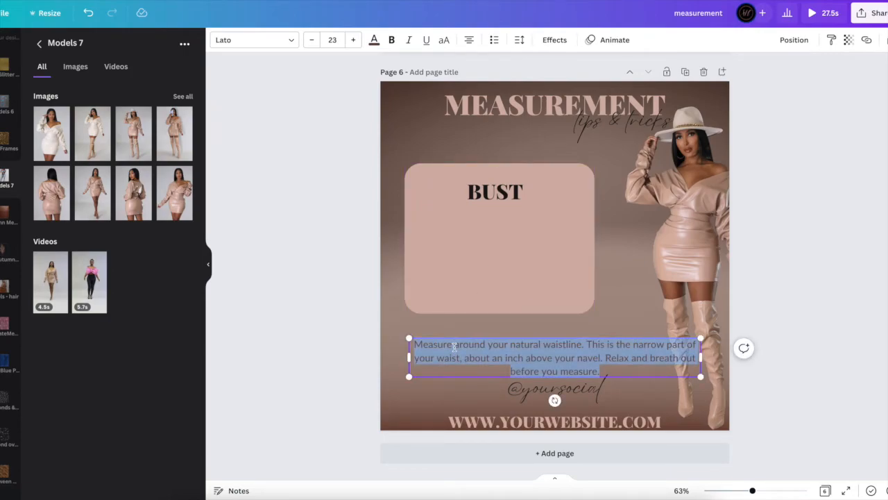
pyautogui.hotkey('ctrl', 'v')
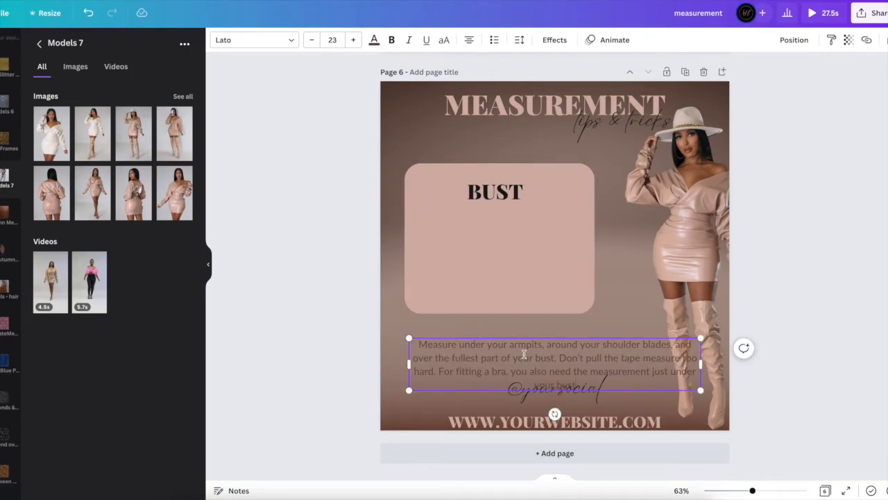
# Move the BUST measuring instructions onto page 6's pink panel and narrow the text box so it wraps within the panel
pyautogui.click(300, 354)
pyautogui.click(456, 360)
pyautogui.moveTo(456, 360); pyautogui.dragTo(449, 233)
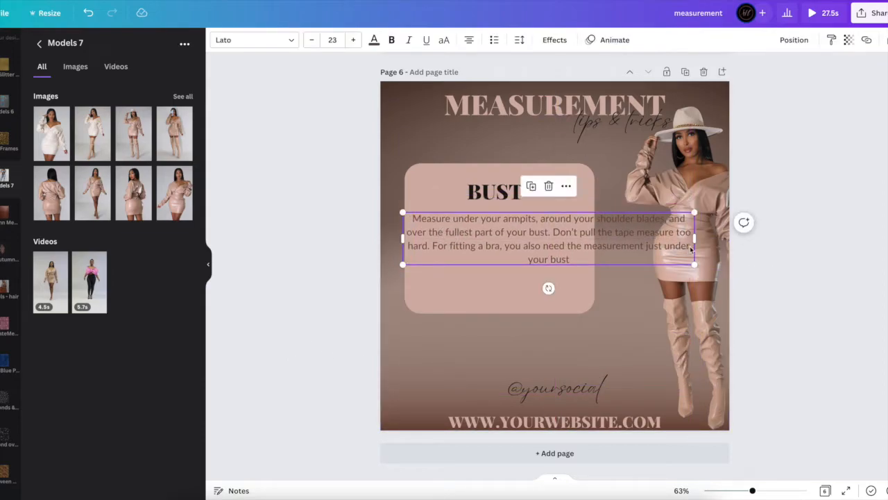
pyautogui.moveTo(681, 243); pyautogui.dragTo(588, 242)
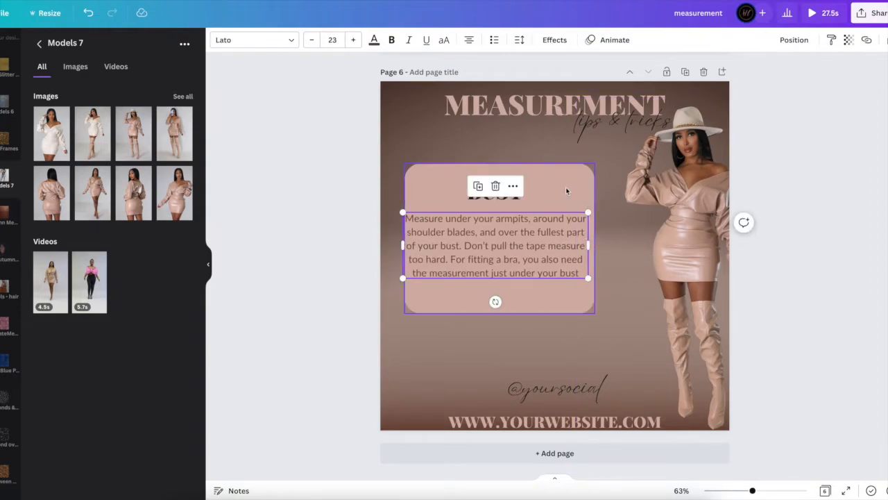
pyautogui.click(584, 197)
pyautogui.moveTo(600, 234); pyautogui.dragTo(615, 238)
pyautogui.moveTo(485, 184); pyautogui.dragTo(507, 179)
pyautogui.moveTo(465, 249); pyautogui.dragTo(478, 239)
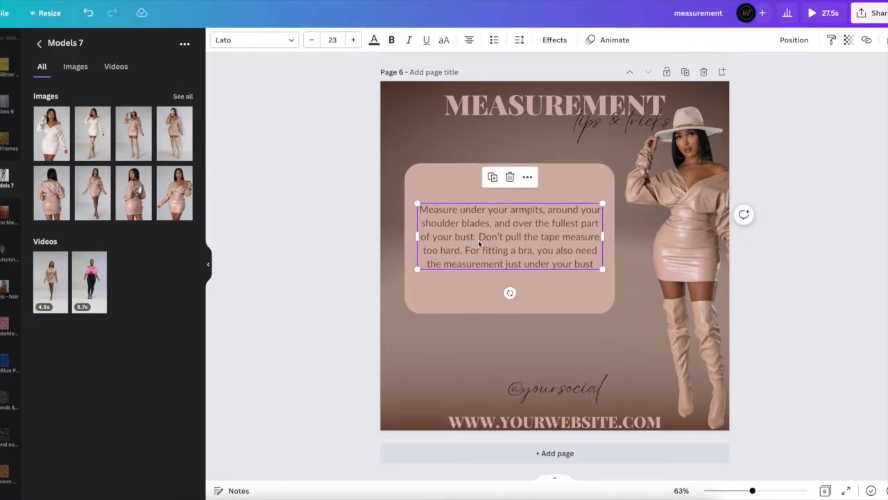
pyautogui.moveTo(523, 397); pyautogui.dragTo(474, 295)
pyautogui.click(319, 332)
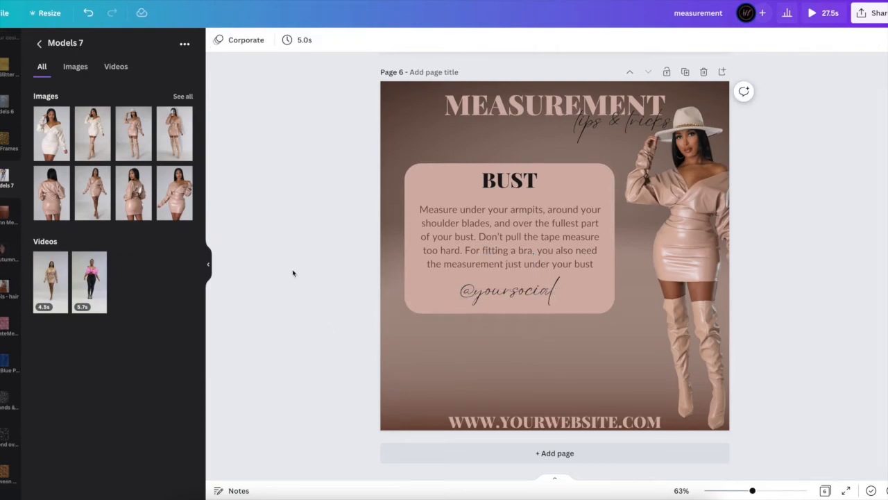
# Add the 4.5s video of the model in the tan outfit from Models 7 to page 6 and remove its background
pyautogui.click(115, 67)
pyautogui.click(51, 114)
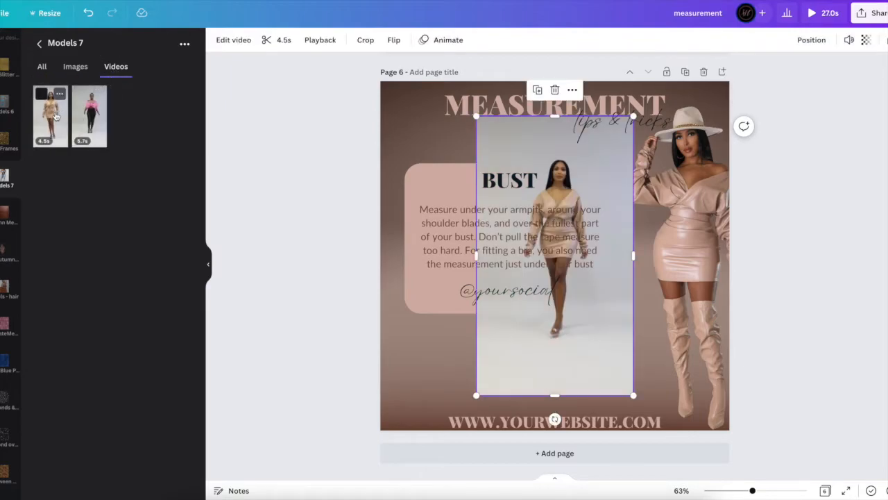
pyautogui.click(229, 39)
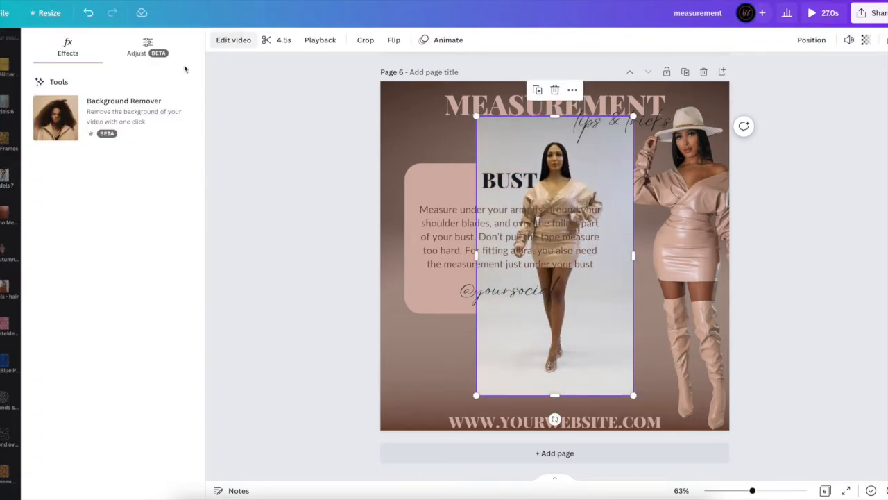
pyautogui.click(143, 110)
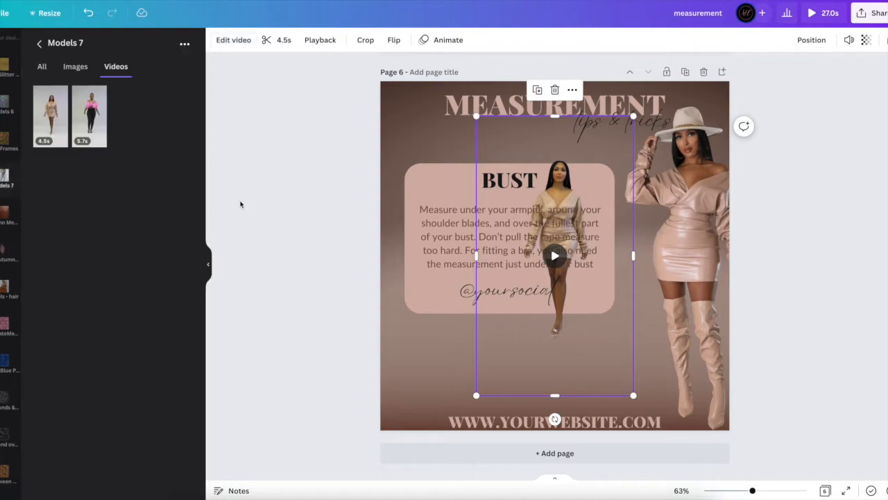
# Shrink the background-free model video to about three quarters of its size and duplicate it four times
pyautogui.click(312, 197)
pyautogui.click(569, 184)
pyautogui.moveTo(634, 119); pyautogui.dragTo(595, 198)
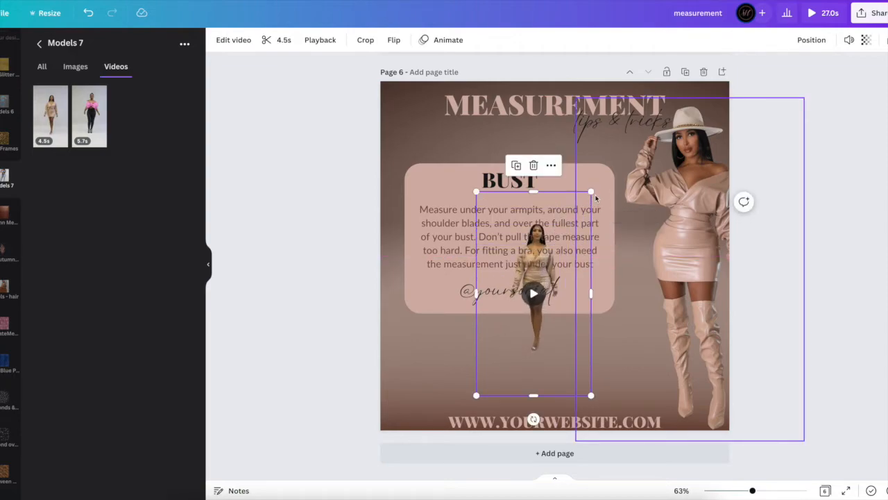
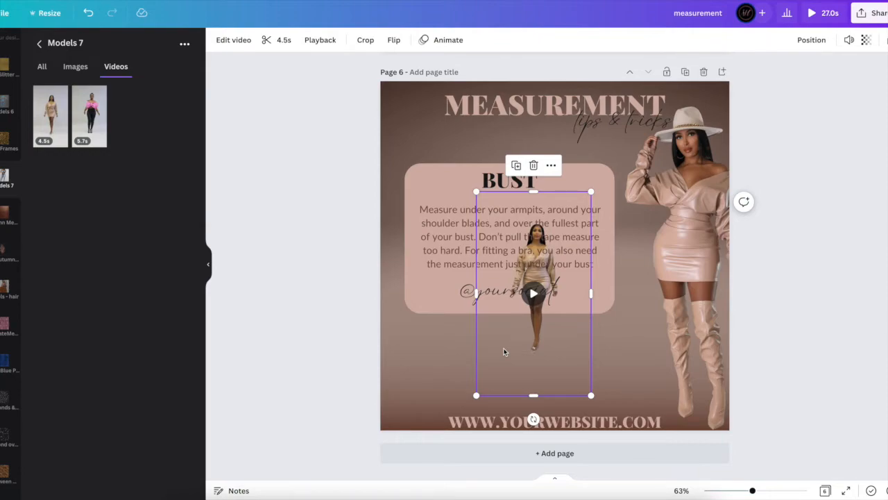
pyautogui.press('super+d')
pyautogui.press('super+d')
pyautogui.press('super+d')
pyautogui.press('super+d')
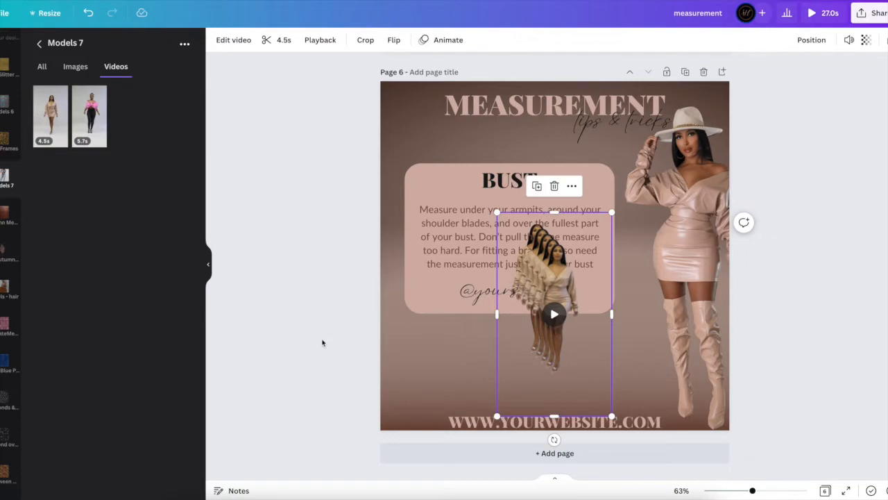
# Add a grid with five vertical columns to page 6
pyautogui.scroll(4, 322, 342)
pyautogui.scroll(-4, 322, 342)
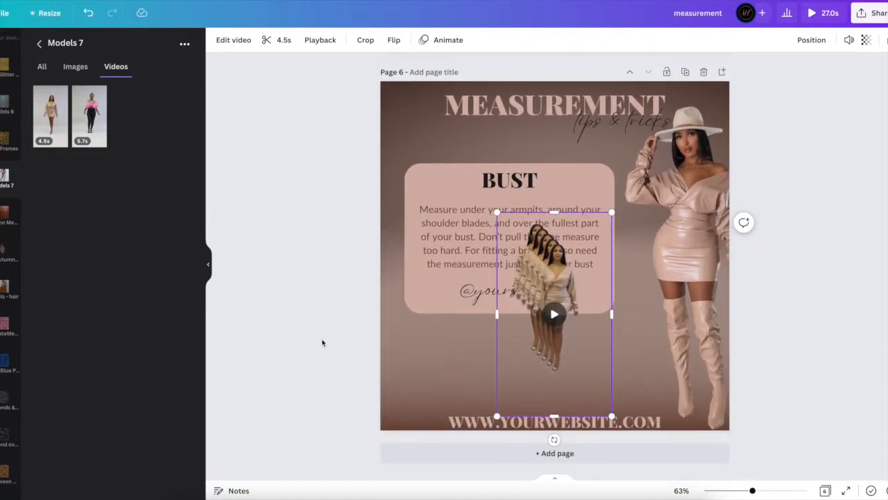
pyautogui.click(317, 298)
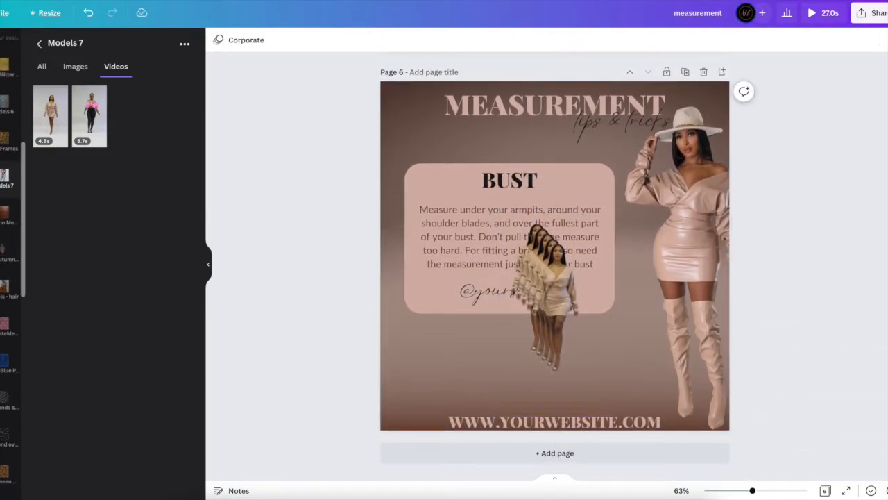
pyautogui.scroll(5, 11, 263)
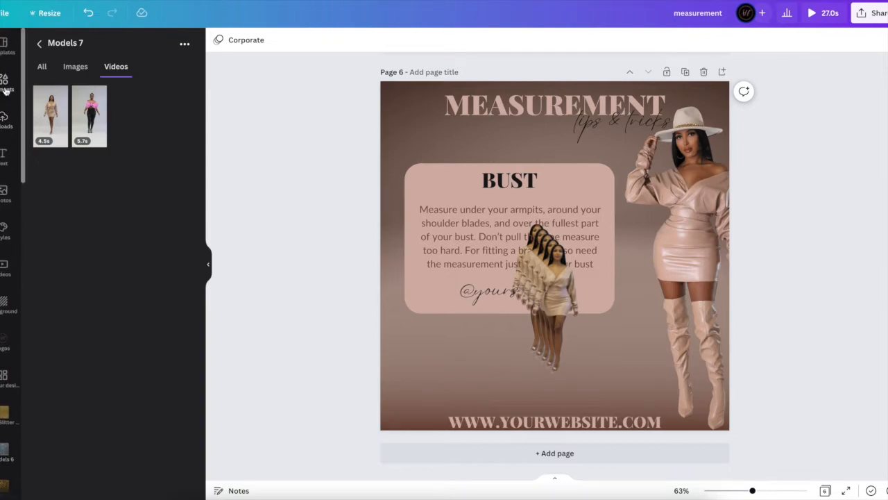
pyautogui.click(5, 89)
pyautogui.scroll(-10, 109, 184)
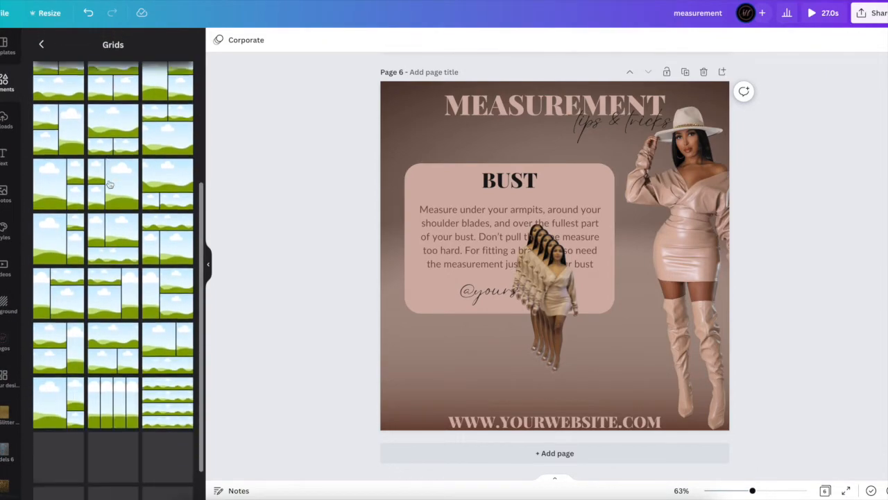
pyautogui.scroll(-5, 109, 208)
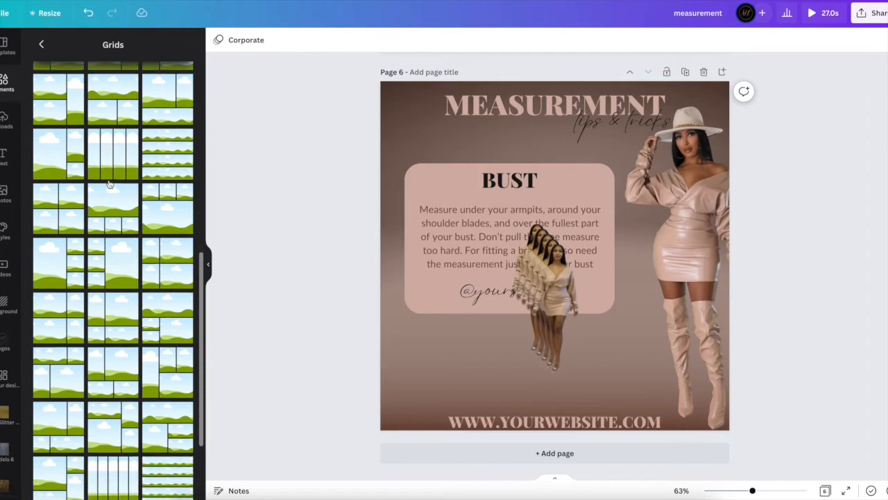
pyautogui.click(108, 246)
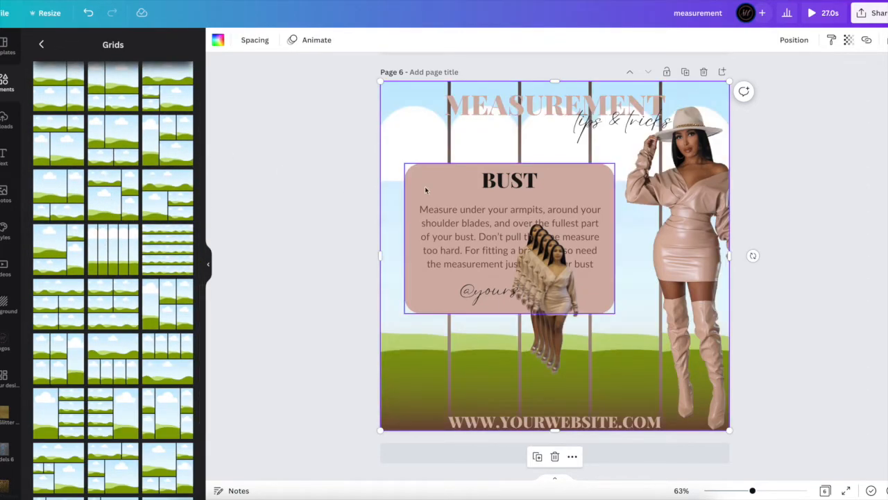
# Place the walking model video copies into the five columns of the grid, one per column
pyautogui.moveTo(553, 273); pyautogui.dragTo(397, 148)
pyautogui.moveTo(558, 274); pyautogui.dragTo(550, 145)
pyautogui.moveTo(546, 290)
pyautogui.mouseDown()
pyautogui.moveTo(632, 253)
pyautogui.moveTo(635, 270)
pyautogui.moveTo(621, 111)
pyautogui.moveTo(634, 102)
pyautogui.moveTo(628, 139)
pyautogui.moveTo(640, 79)
pyautogui.mouseUp()
pyautogui.moveTo(533, 328); pyautogui.dragTo(720, 92)
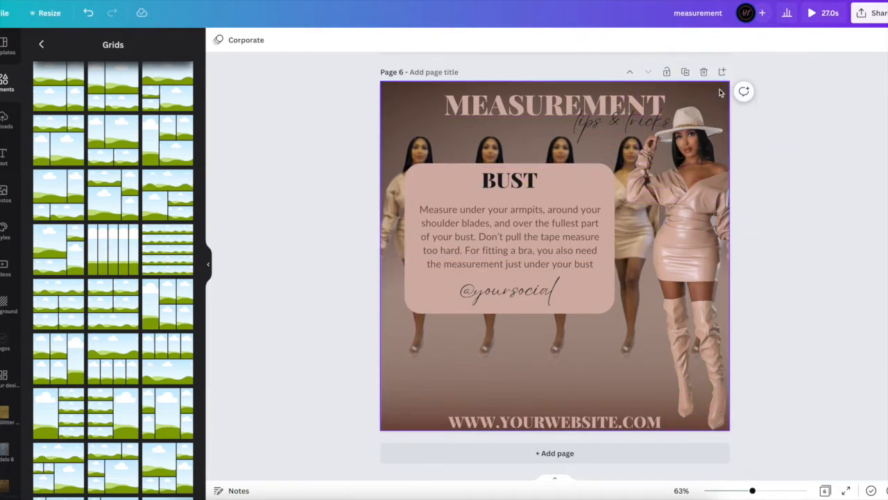
# Lower the grid's upper edge to just beneath the pink panel so the video row fills the page's bottom third
pyautogui.click(682, 96)
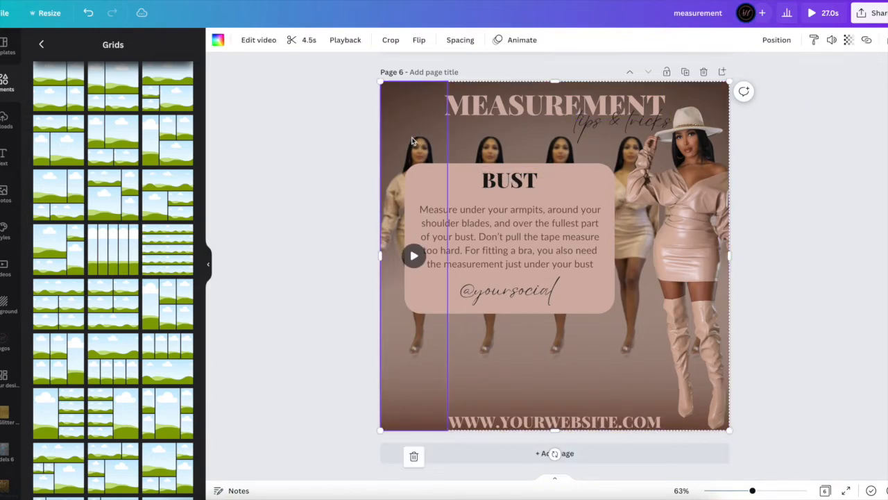
pyautogui.moveTo(555, 82); pyautogui.dragTo(554, 309)
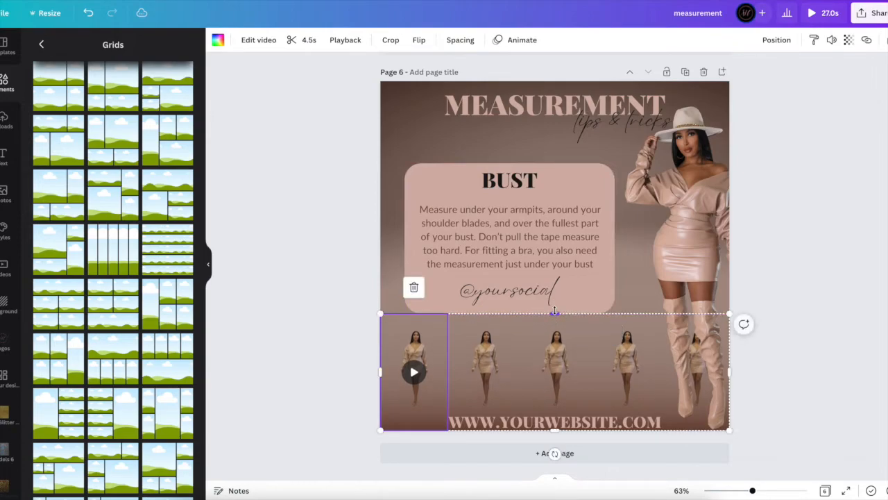
pyautogui.click(358, 338)
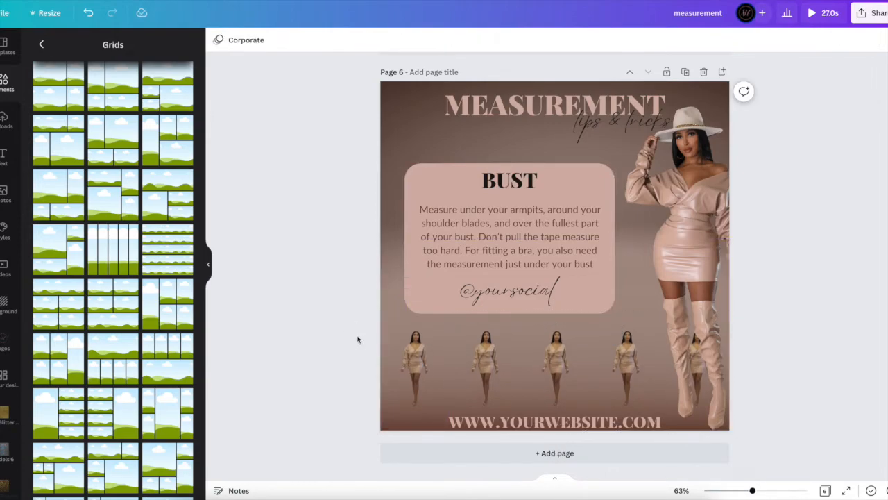
# Unlock the brown gradient overlay on page 6's lower half and send it to the back, behind the video grid
pyautogui.click(434, 353)
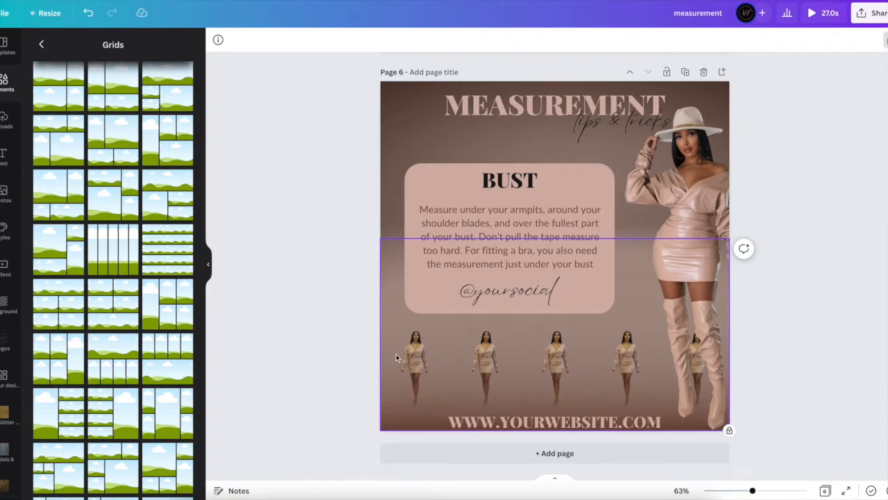
pyautogui.click(885, 39)
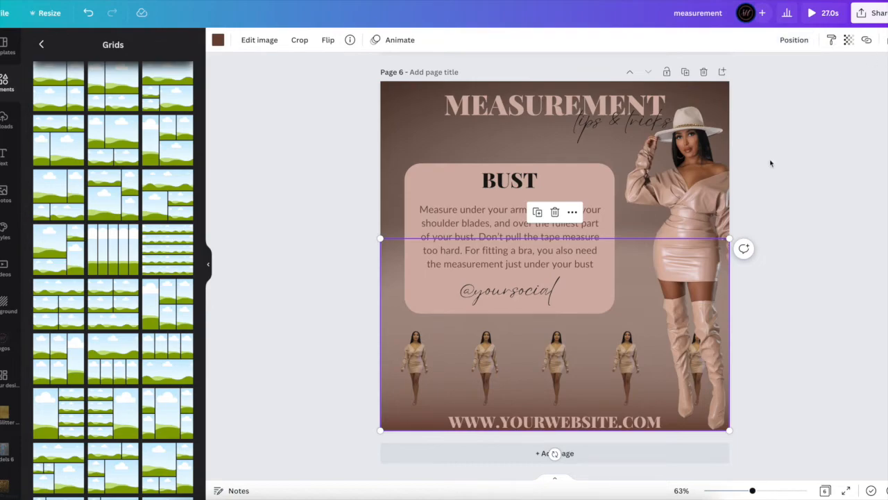
pyautogui.click(794, 39)
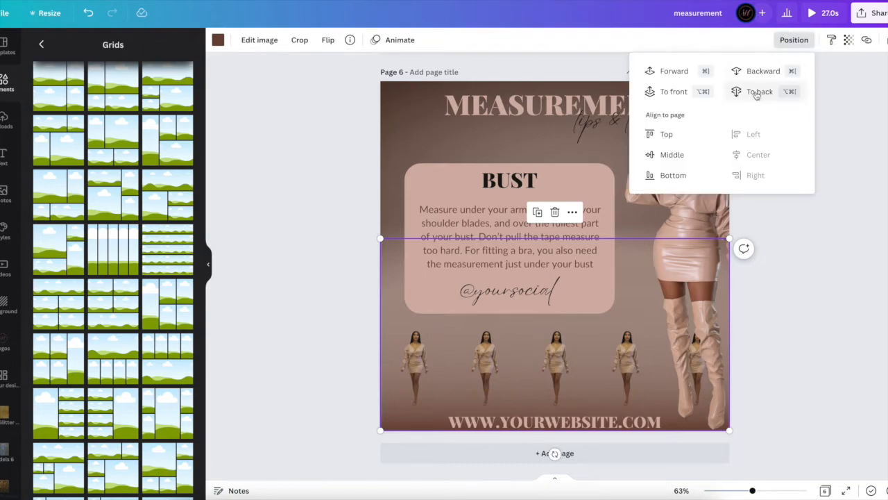
pyautogui.click(783, 291)
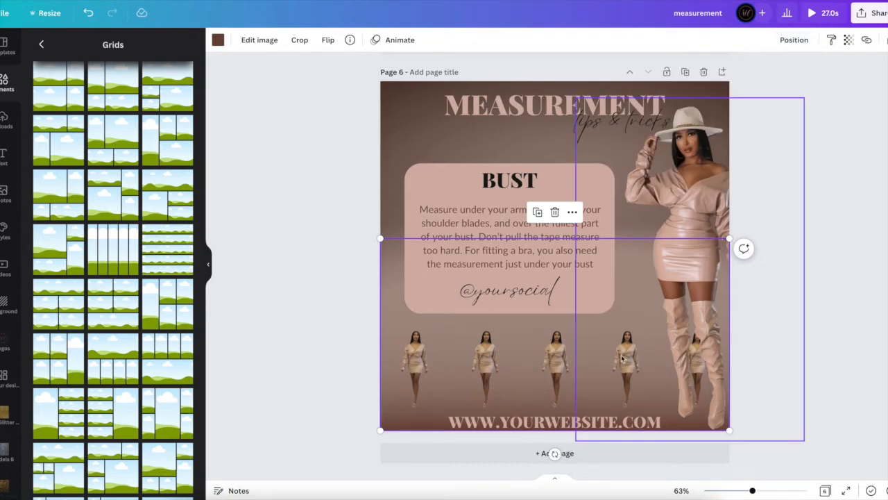
# Set the video grid's transparency to 20 so the row of models becomes a faint backdrop
pyautogui.click(515, 364)
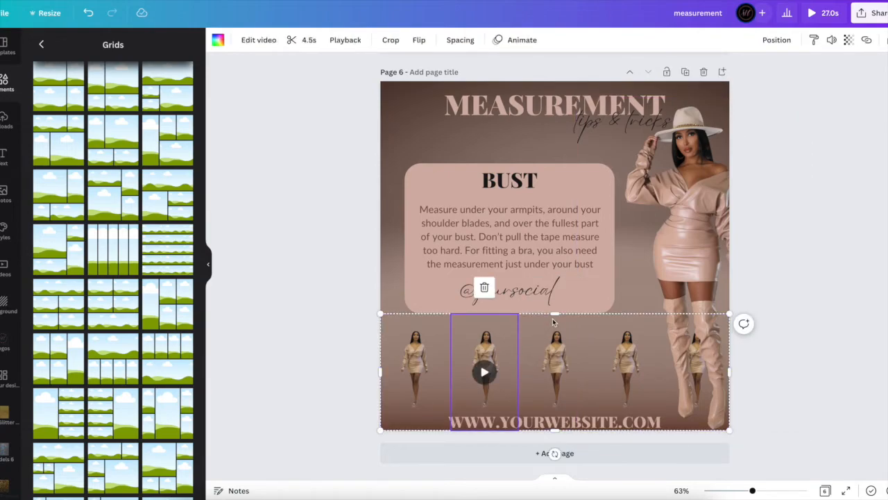
pyautogui.click(849, 39)
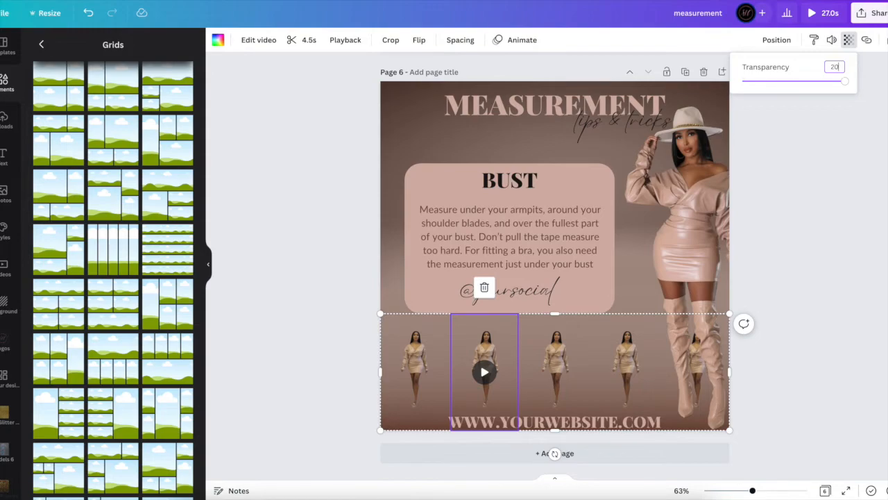
pyautogui.write('20')
pyautogui.press('Return')
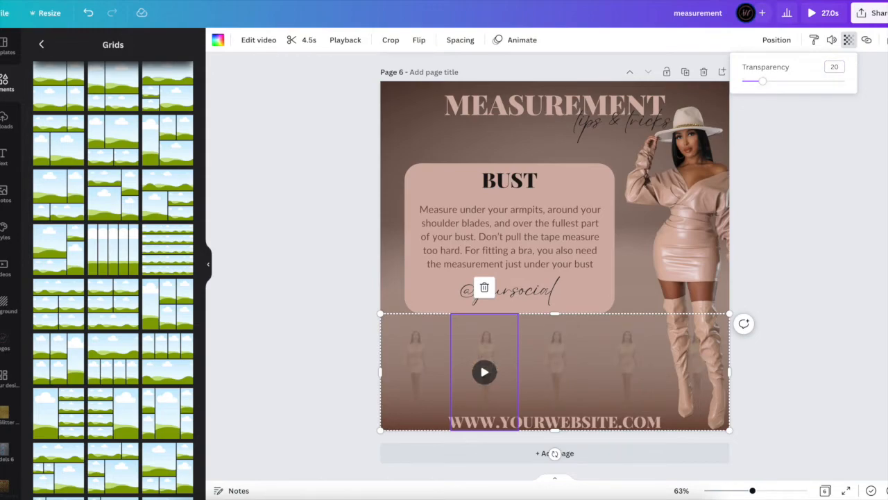
pyautogui.click(878, 202)
pyautogui.click(875, 211)
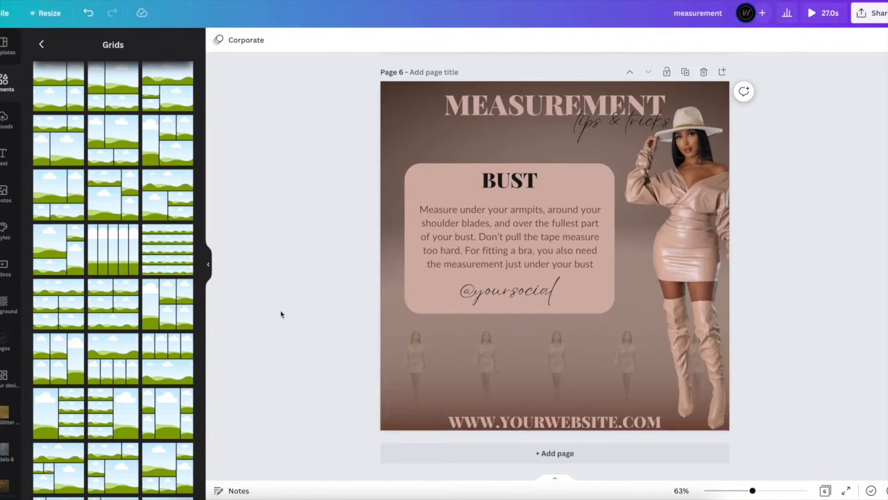
# Review all six pages, comparing the original HIPS, WAIST and BUST posts with their recreations, and return to page 1
pyautogui.scroll(20, 747, 164)
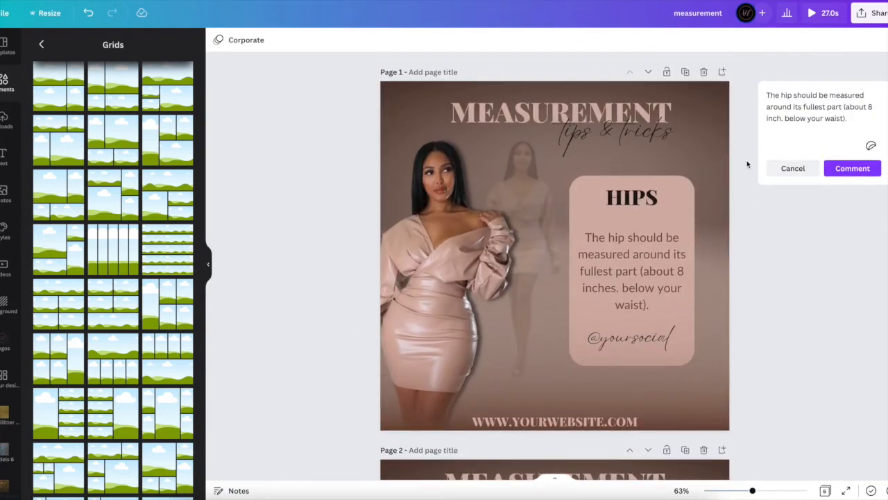
pyautogui.scroll(-5, 331, 306)
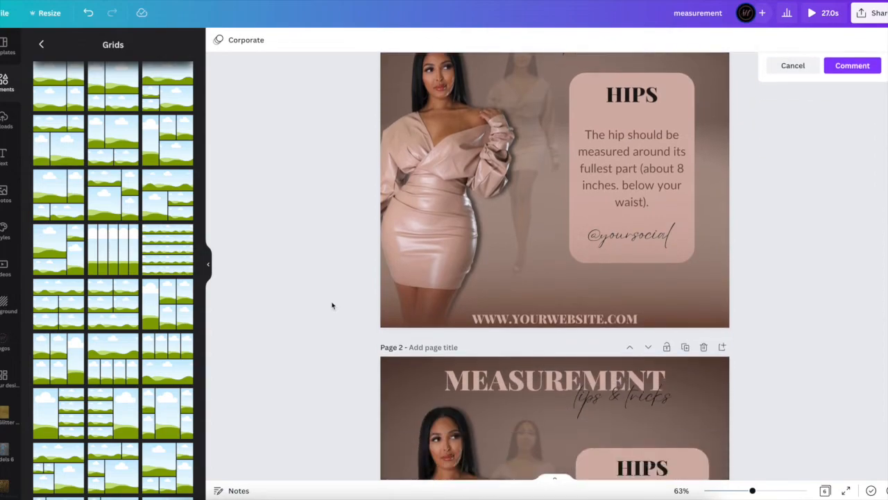
pyautogui.scroll(-17, 331, 305)
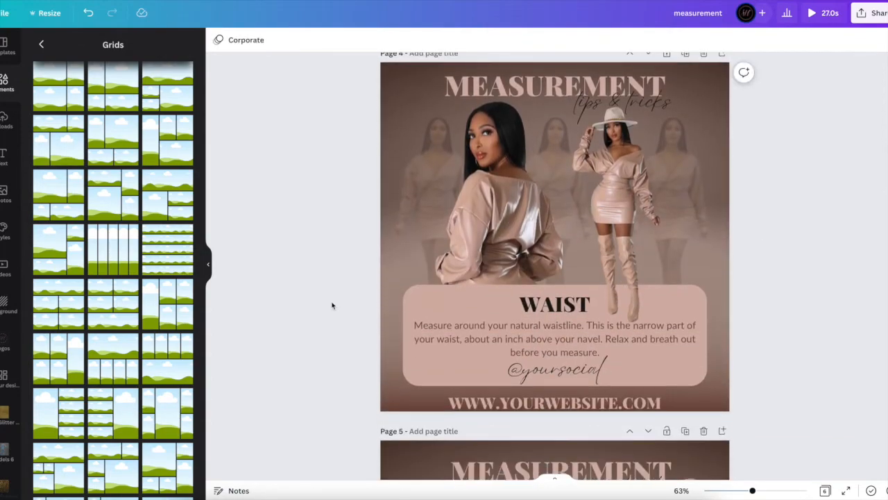
pyautogui.scroll(-4, 331, 305)
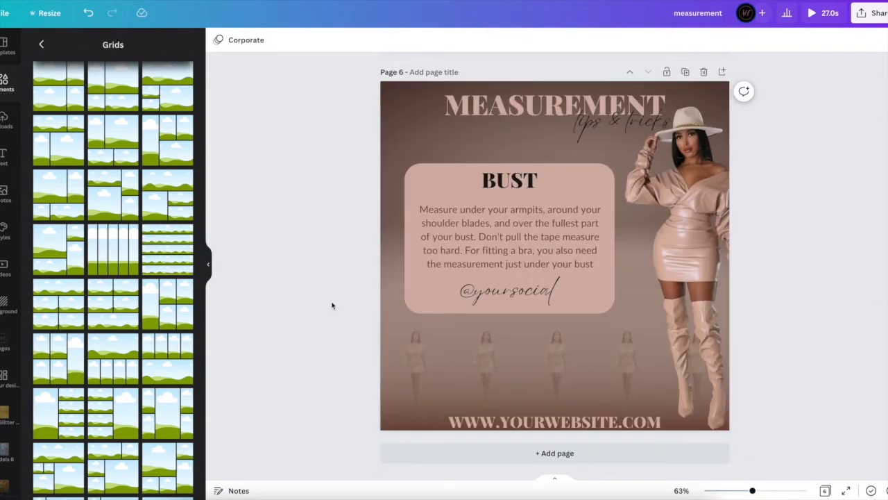
pyautogui.scroll(20, 332, 305)
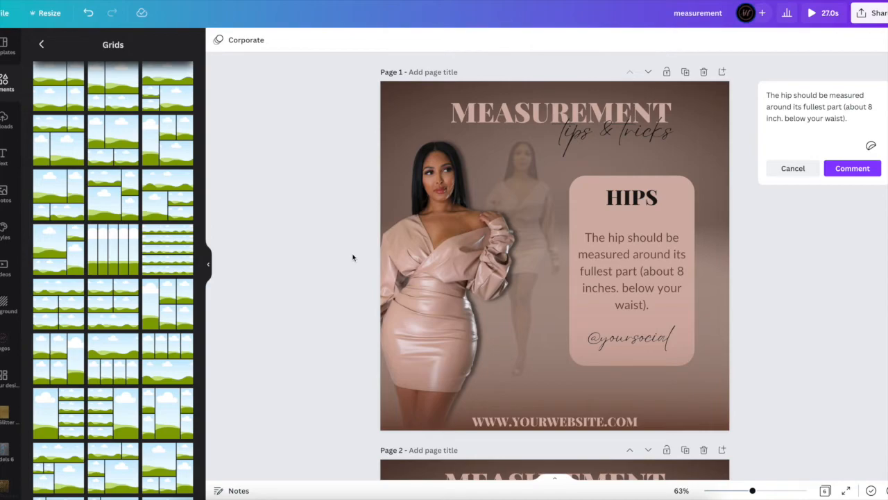
# Change the page animation to Sleek, apply it to all pages, and play the preview of the whole design
pyautogui.click(254, 41)
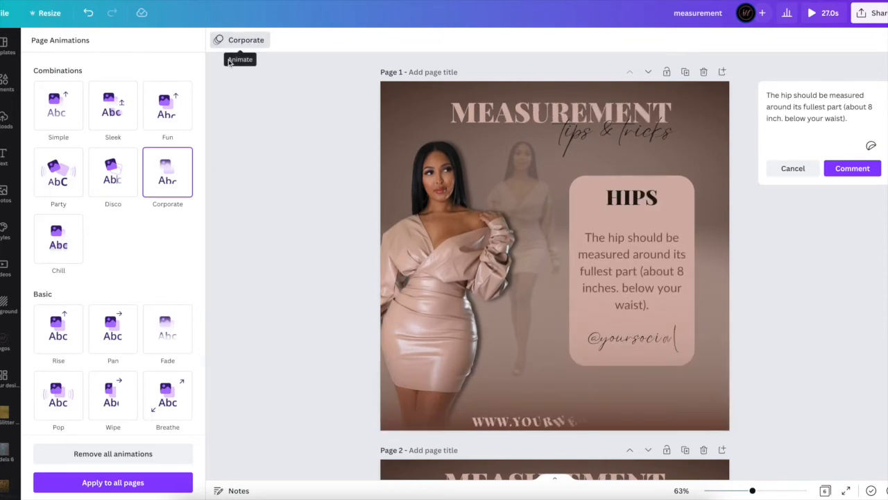
pyautogui.click(113, 107)
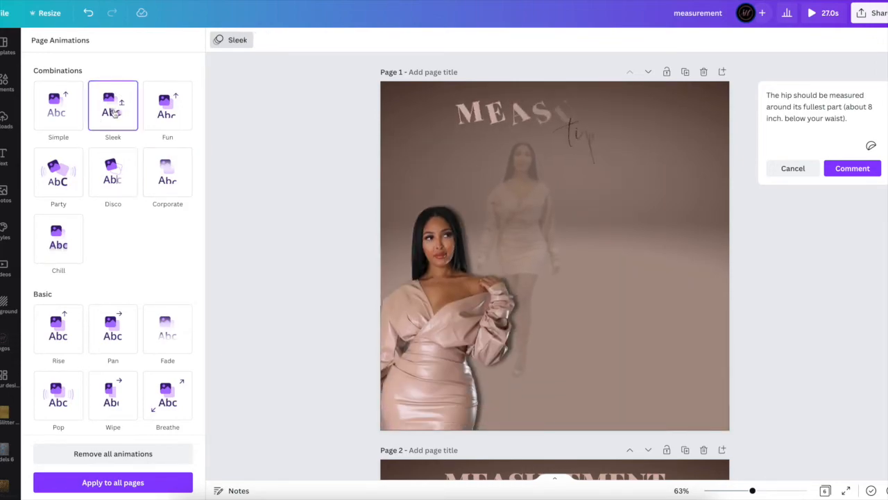
pyautogui.click(97, 482)
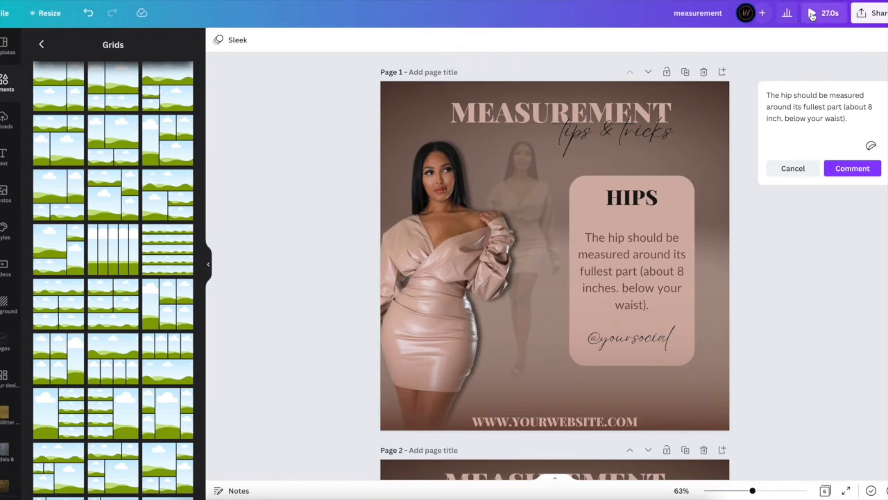
pyautogui.click(812, 15)
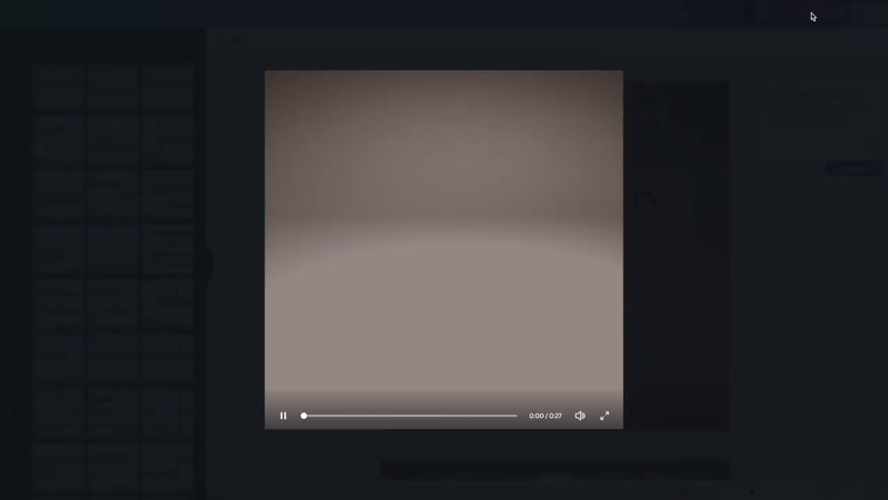